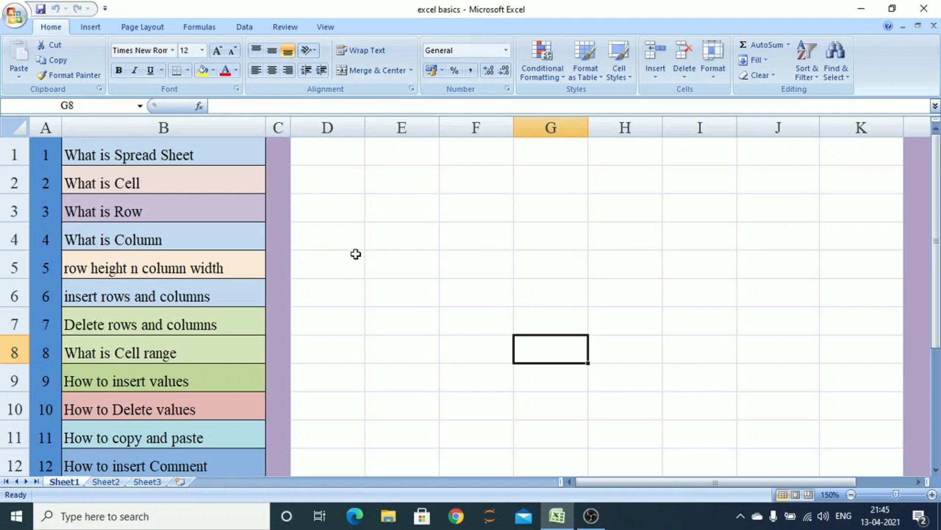
Browse through the existing sheets and add a new worksheet at the end of the sheet tabs
left_click(105, 482)
left_click(147, 482)
left_click(63, 482)
left_click(143, 482)
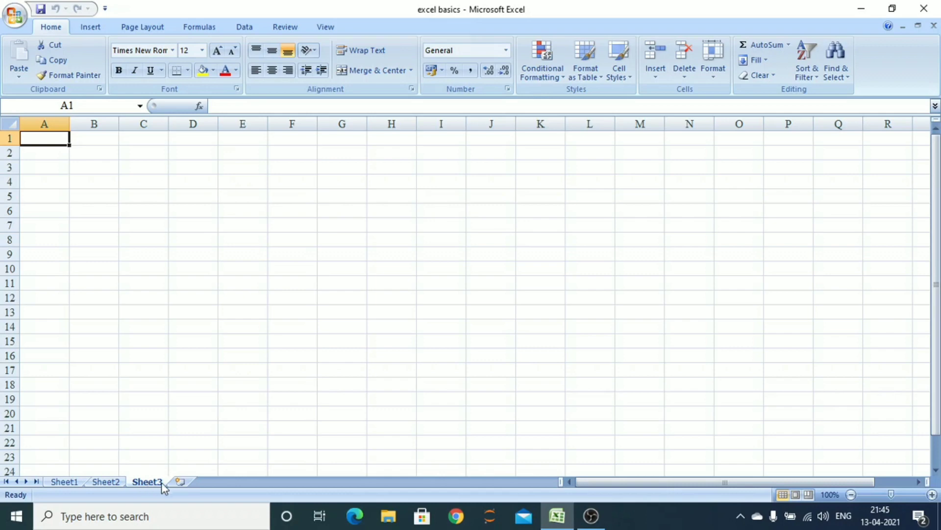
left_click(181, 482)
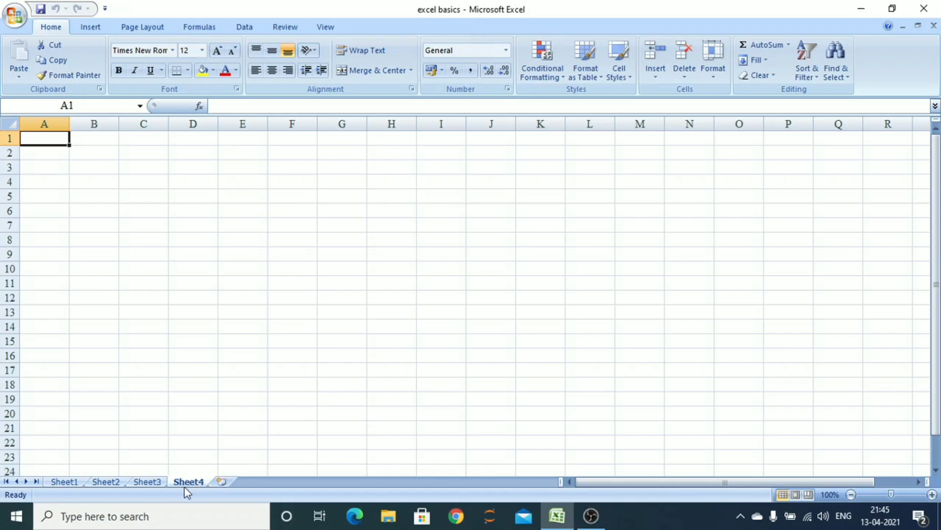
Return to Sheet1 and select rows 2 through 8 one after another
left_click(76, 483)
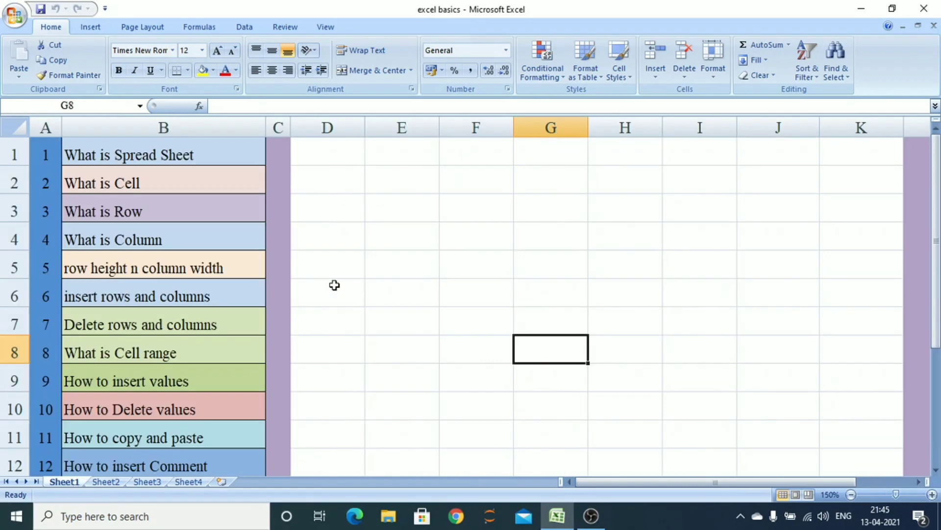
left_click(423, 235)
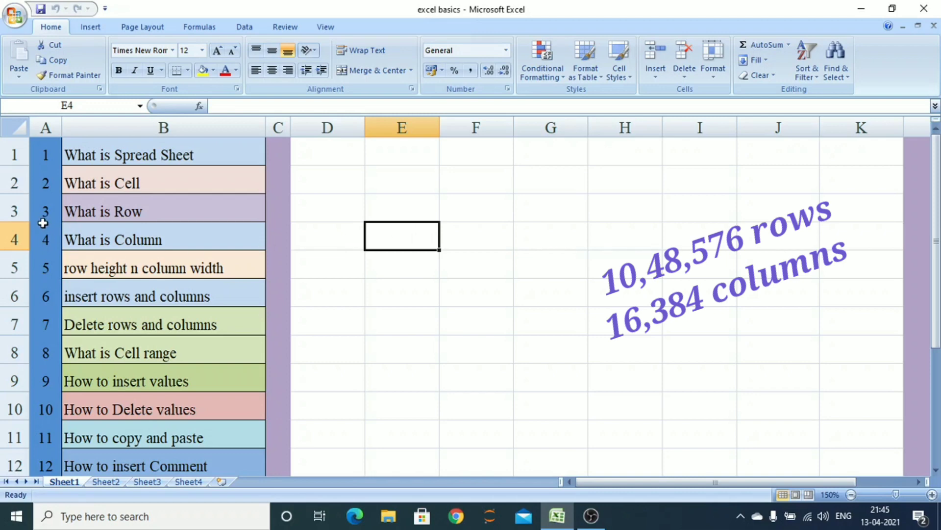
left_click(4, 183)
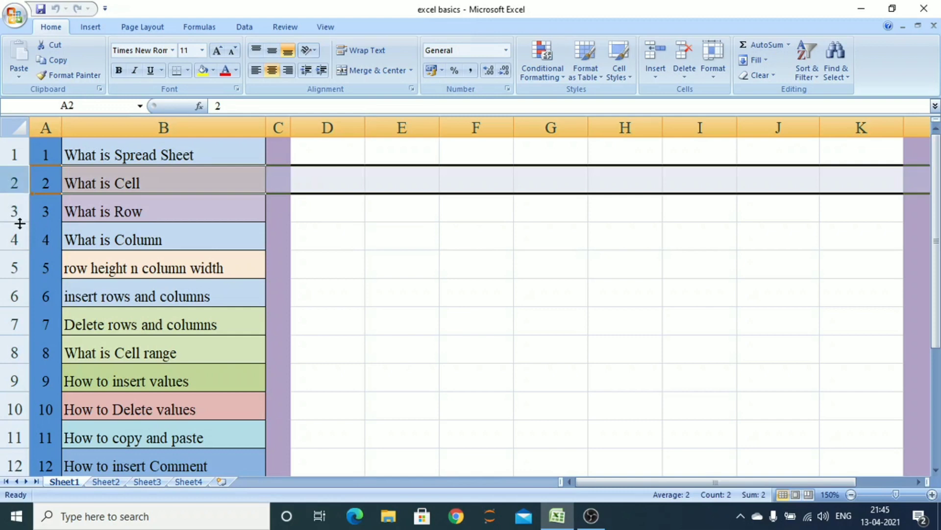
left_click(10, 212)
left_click(7, 241)
left_click(12, 267)
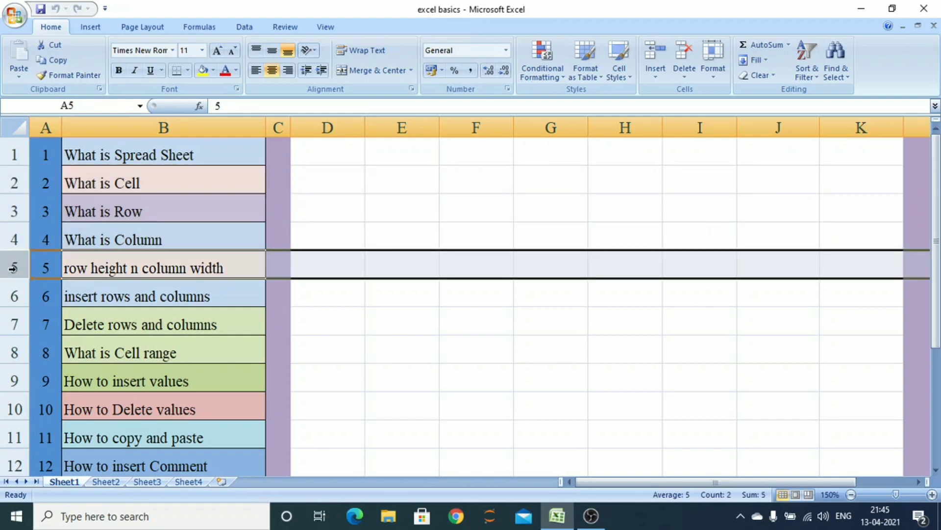
left_click(13, 296)
left_click(13, 324)
left_click(13, 352)
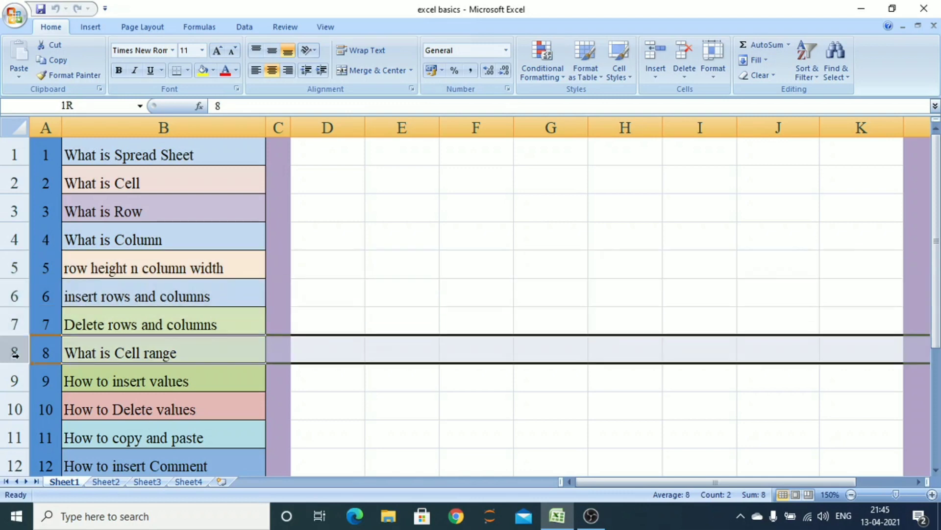
Select columns D through I one after another
left_click(326, 126)
left_click(397, 126)
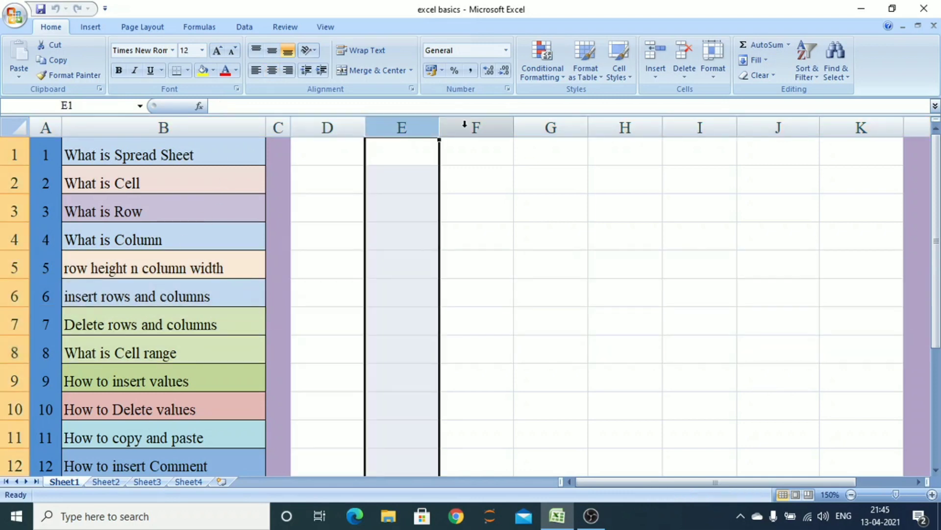
left_click(468, 127)
left_click(540, 127)
left_click(626, 129)
left_click(672, 129)
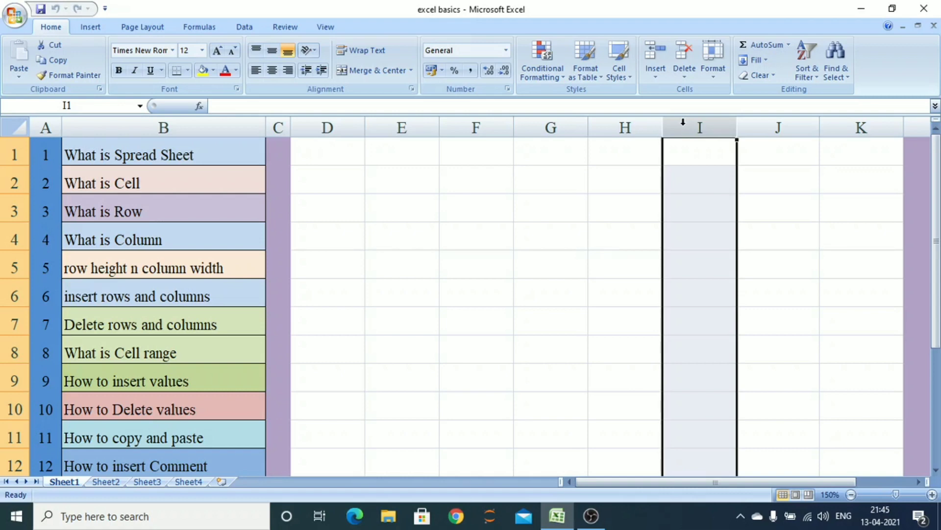
Select rows 1 and 2, then columns B through E in turn
left_click(5, 153)
left_click(5, 183)
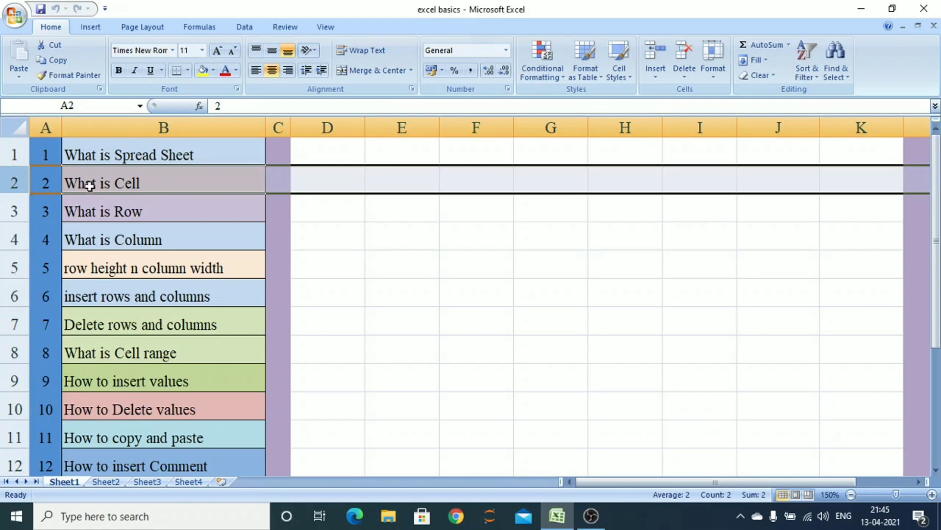
left_click(183, 128)
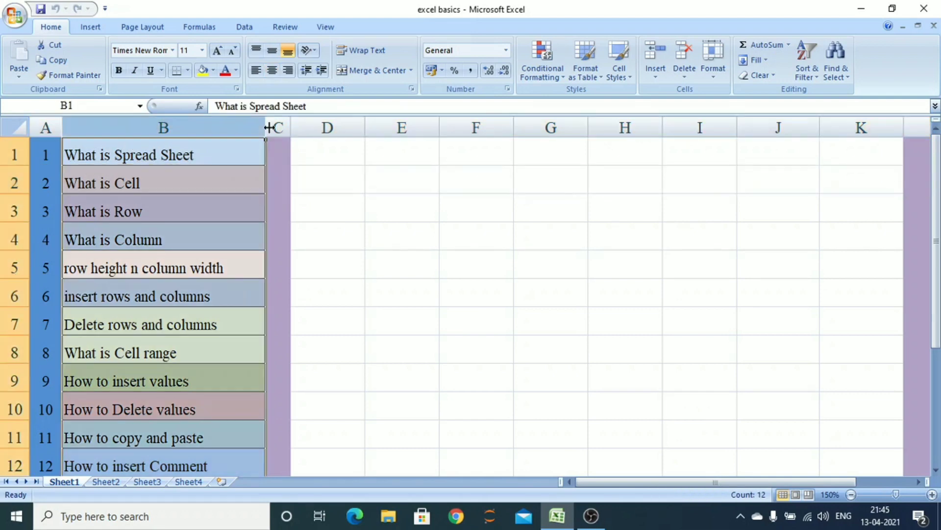
left_click(278, 128)
left_click(324, 129)
left_click(377, 129)
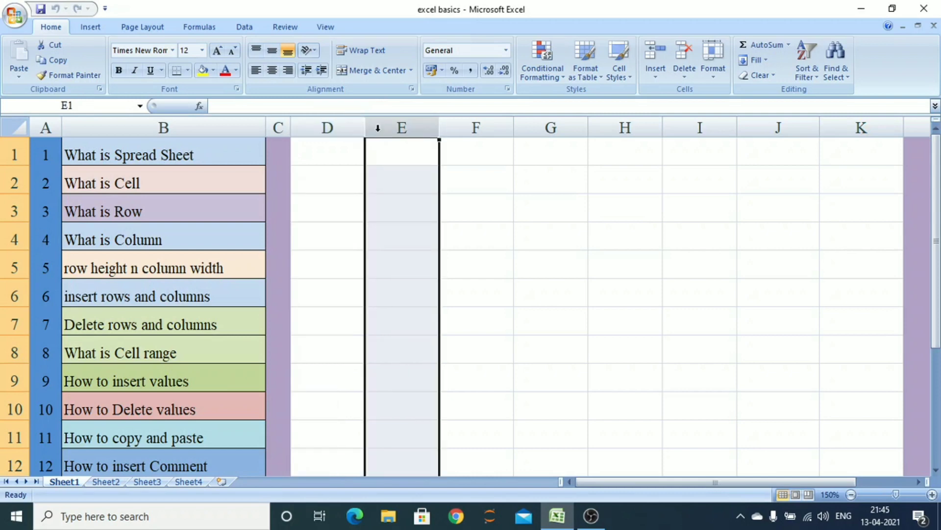
Select individual cells F6, F4, E2, G4 and D2 in turn to show single cells
left_click(469, 280)
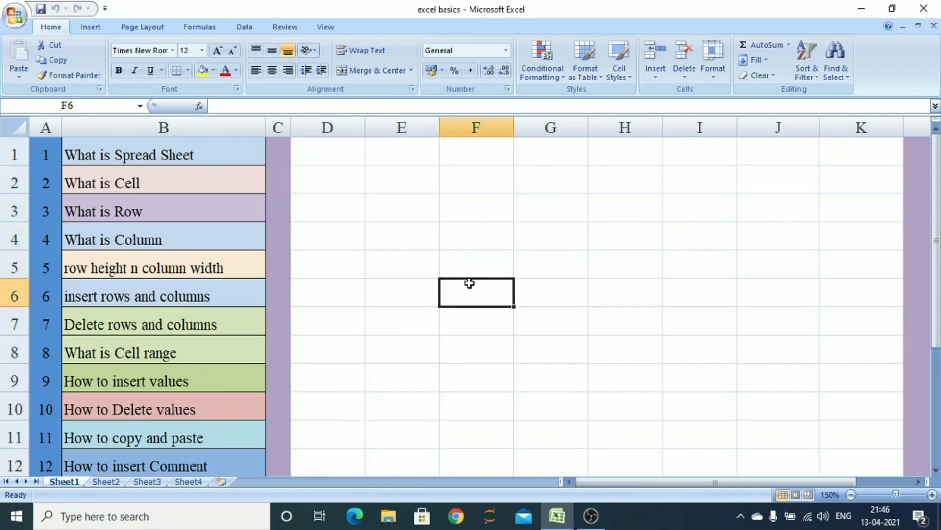
left_click(493, 241)
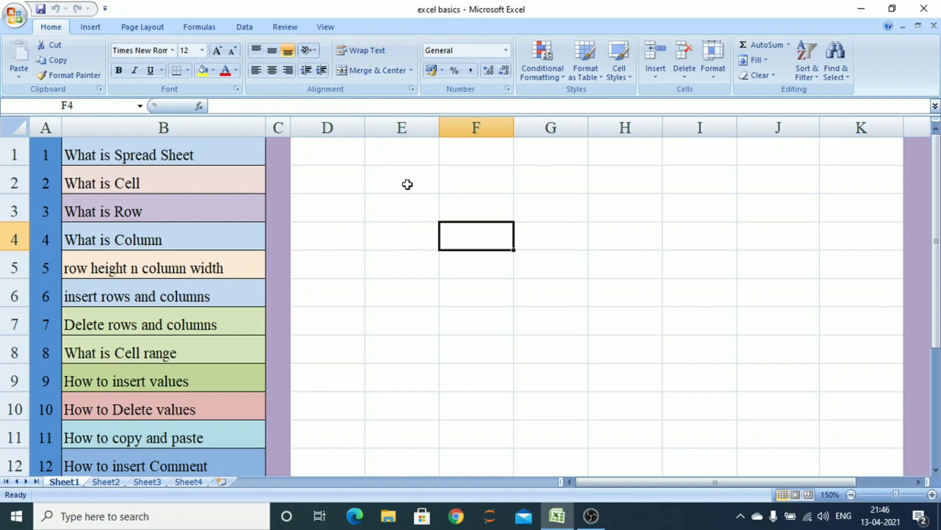
left_click(407, 185)
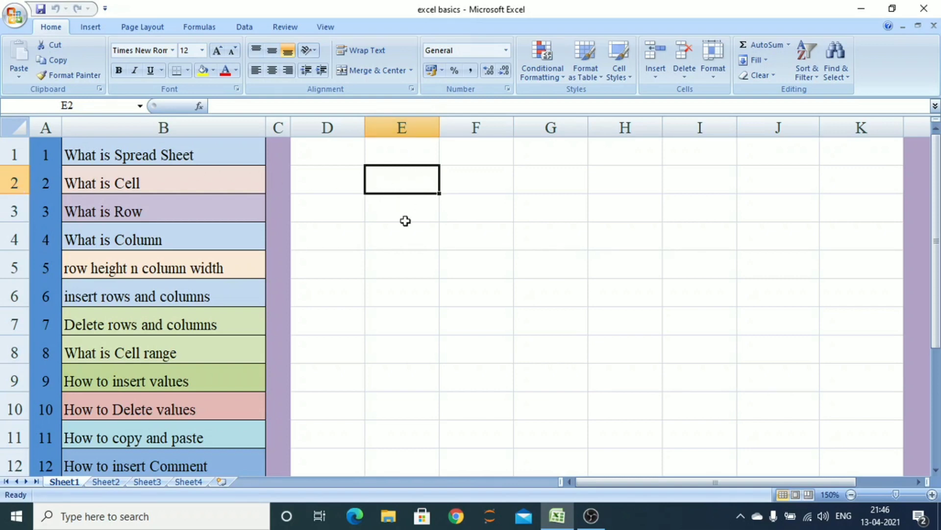
left_click(536, 239)
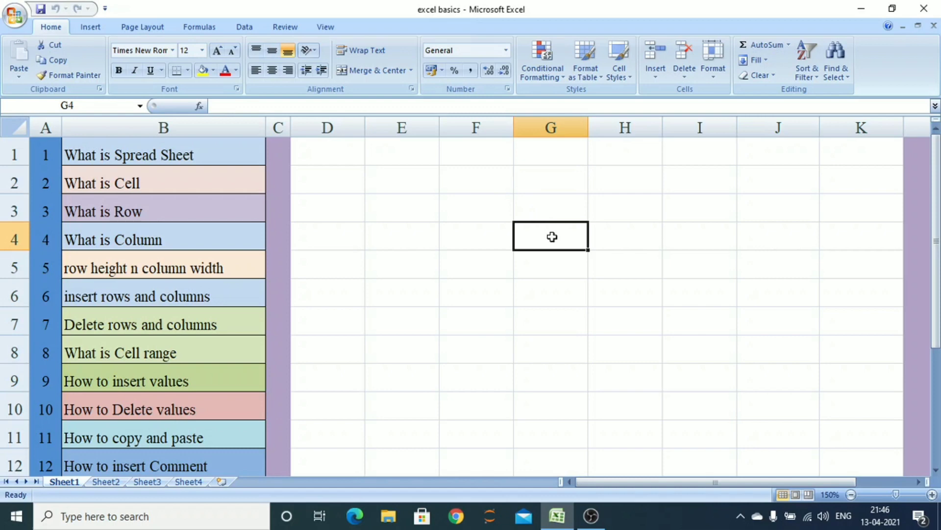
left_click(340, 186)
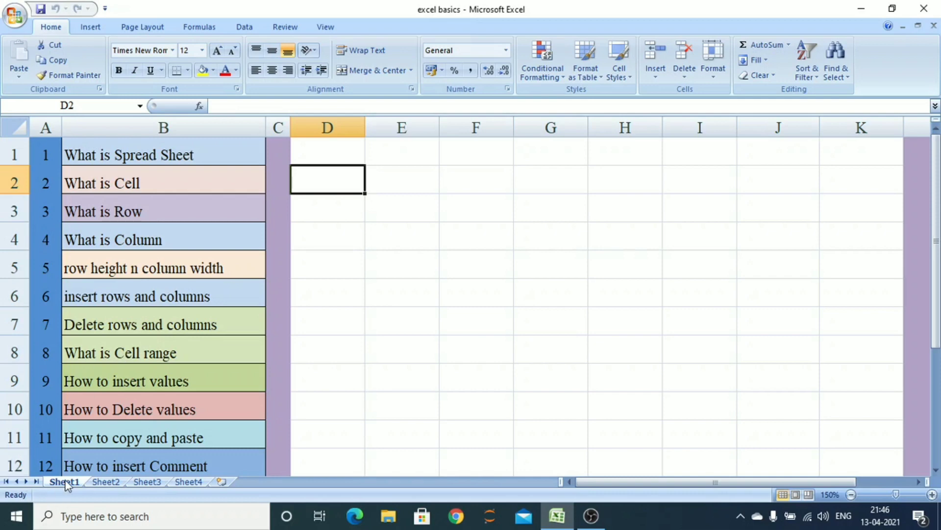
Switch through Sheet2 and Sheet3 and back to Sheet1
left_click(112, 482)
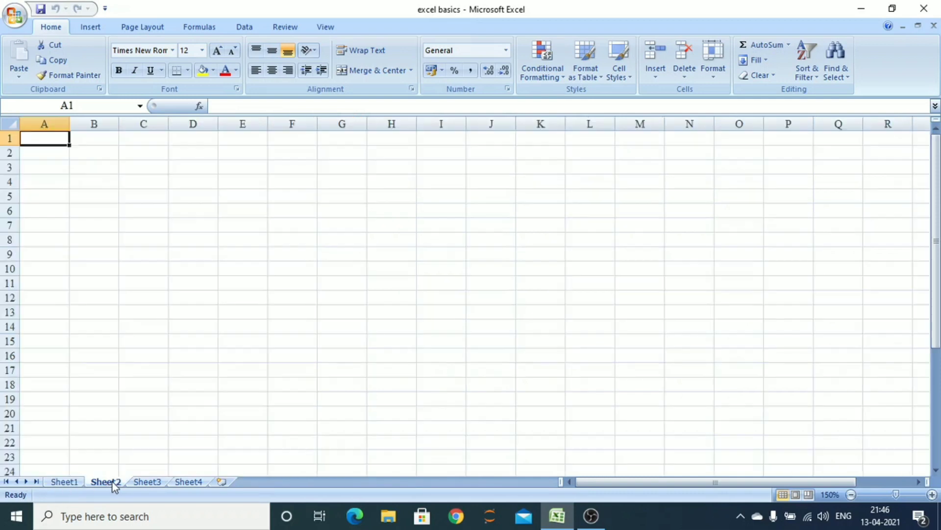
left_click(149, 485)
left_click(66, 482)
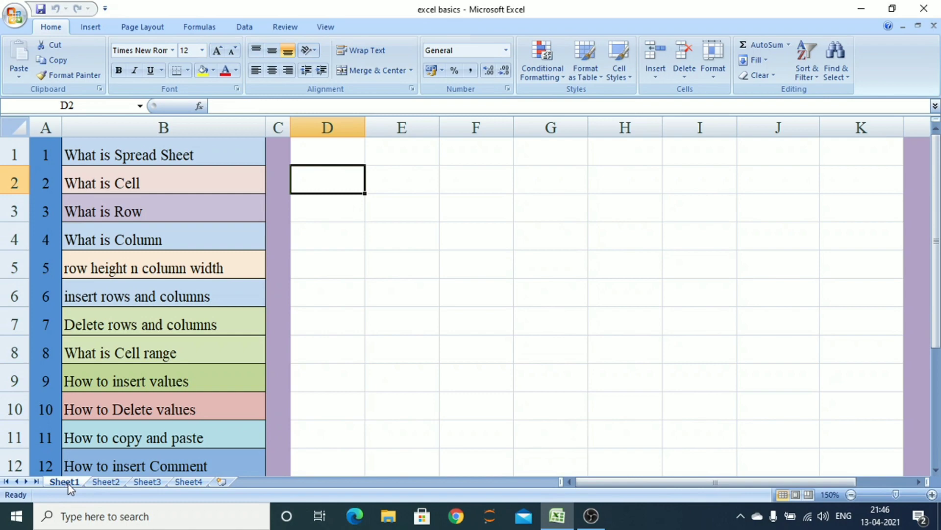
right_click(69, 484)
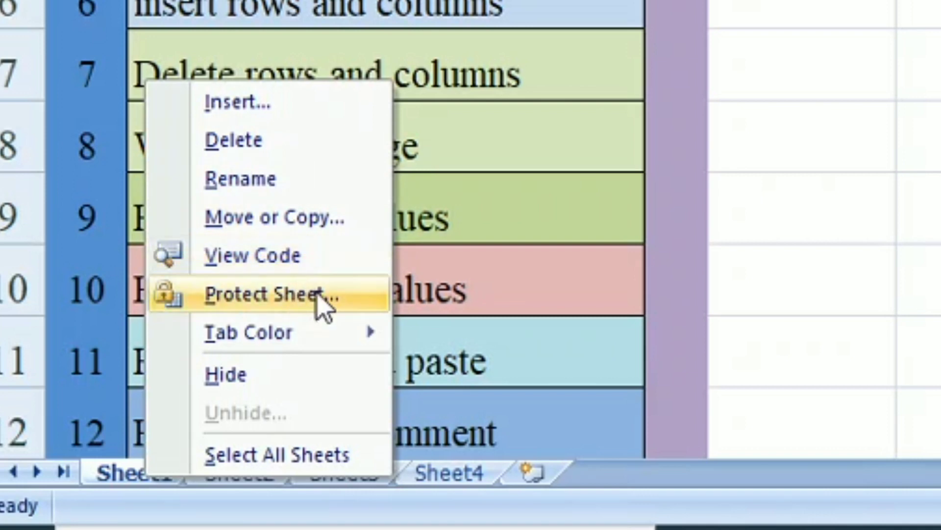
mouse_move(312, 355)
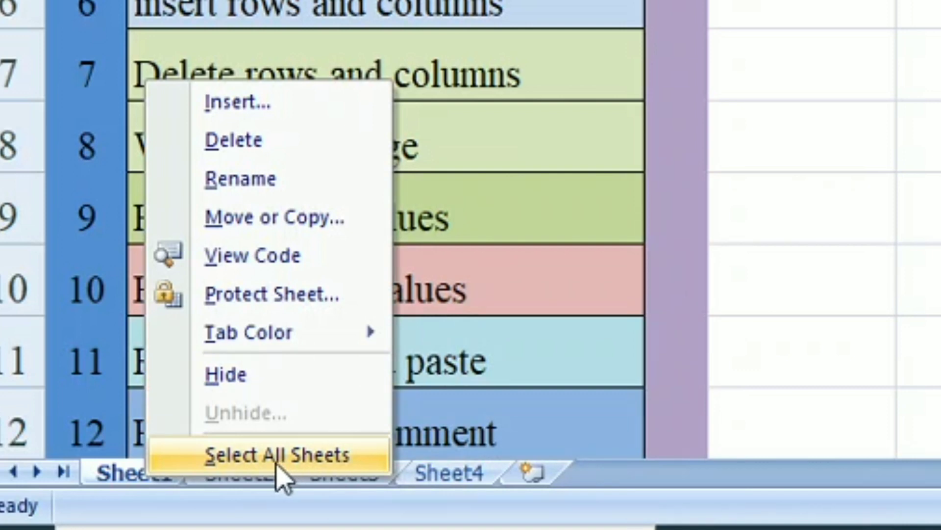
left_click(132, 489)
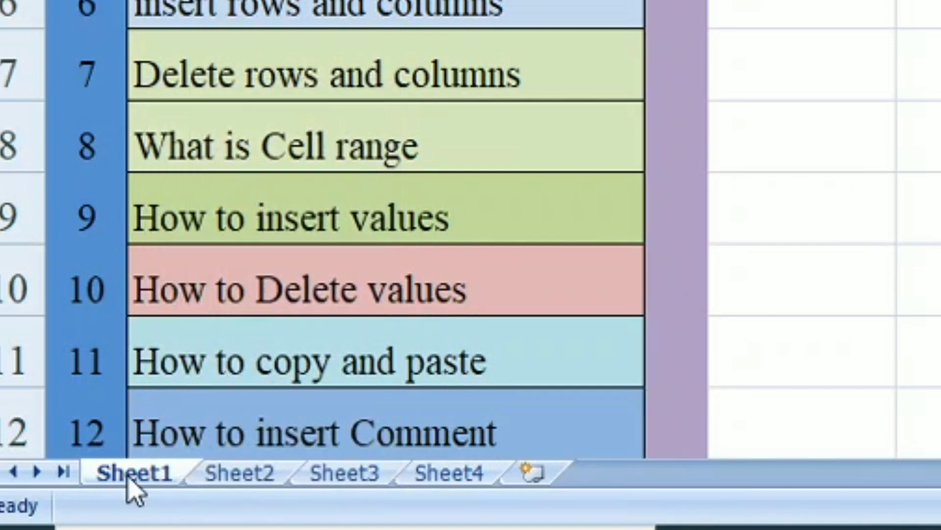
Insert a new worksheet before Sheet1 using the Insert dialog's Worksheet option
right_click(132, 488)
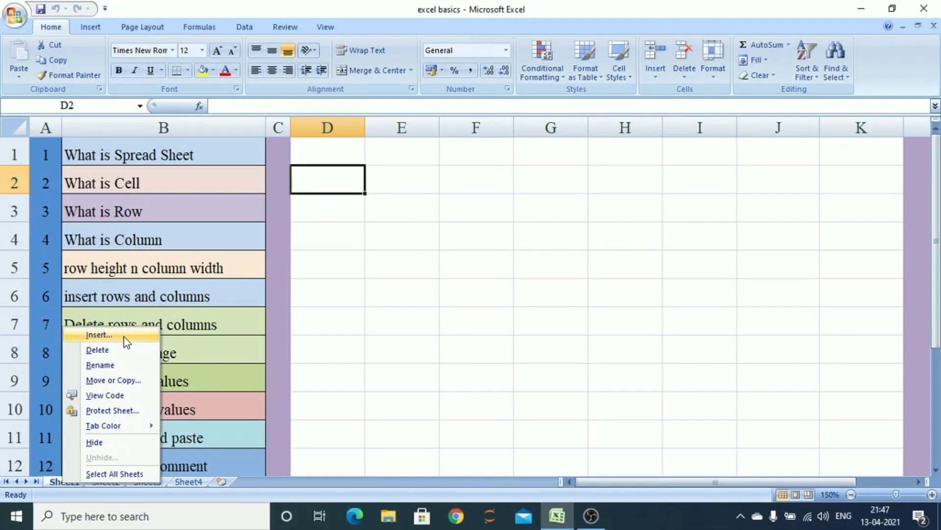
left_click(125, 337)
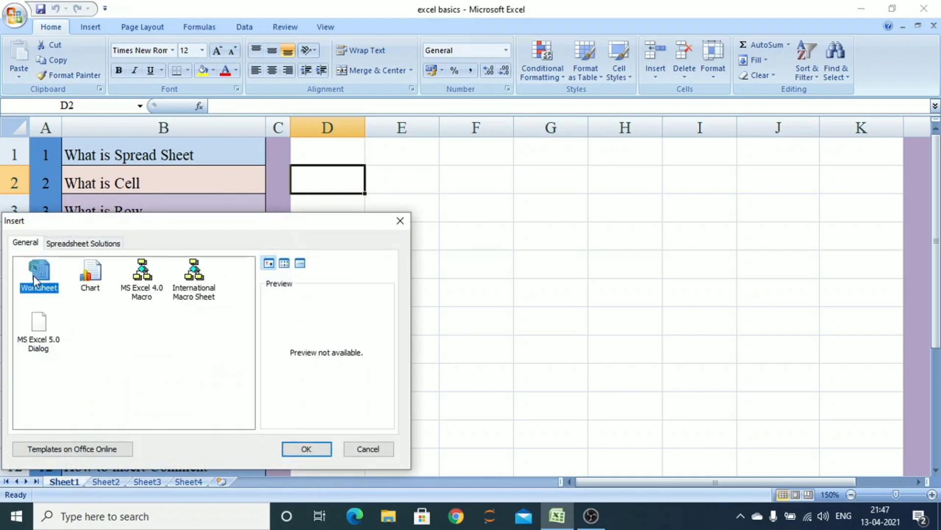
left_click(316, 448)
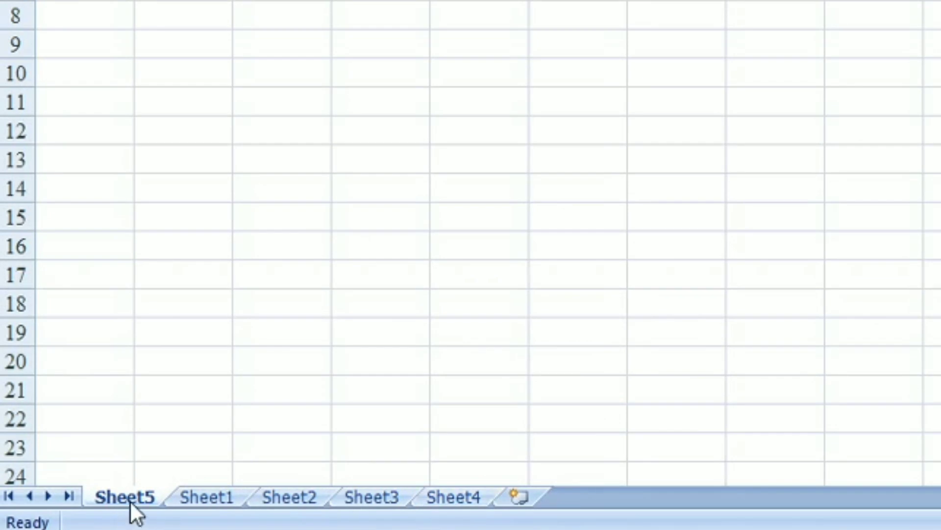
Insert another worksheet before Sheet1 through the Insert dialog
left_click(192, 498)
right_click(195, 499)
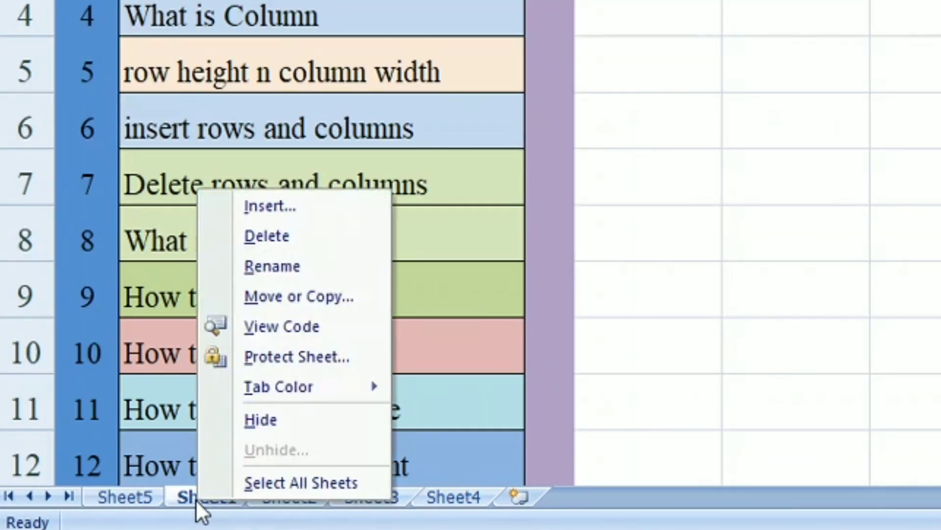
left_click(313, 210)
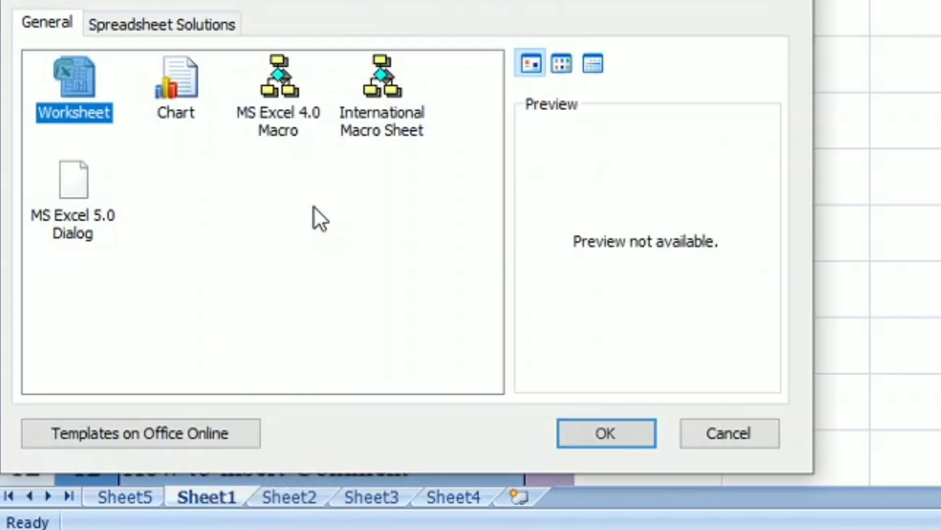
left_click(640, 434)
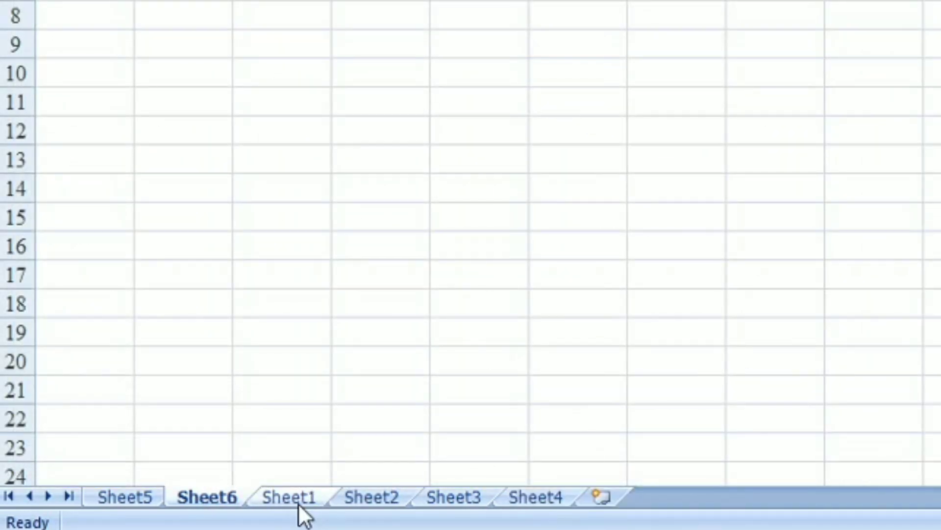
Add two more worksheets at the end of the sheet tabs
left_click(601, 498)
left_click(686, 497)
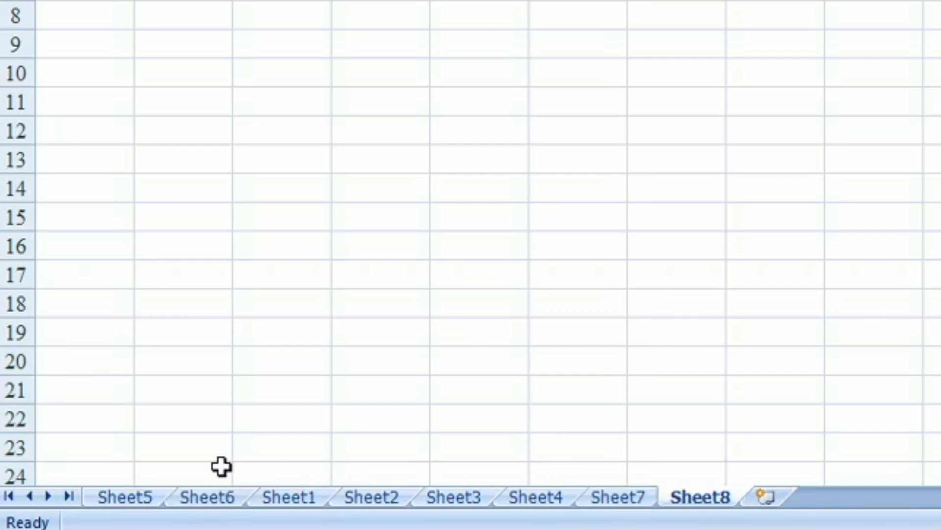
Delete the worksheets Sheet5 and Sheet6
right_click(286, 497)
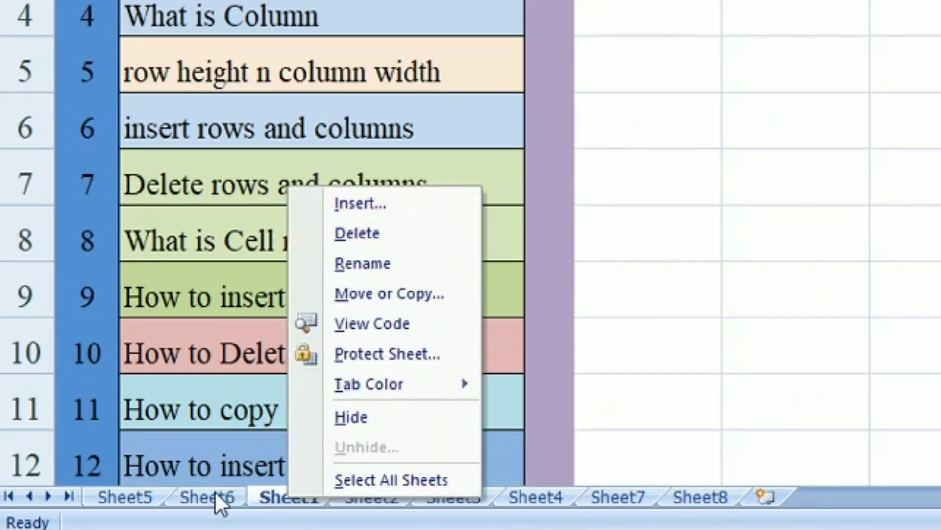
left_click(131, 495)
right_click(131, 493)
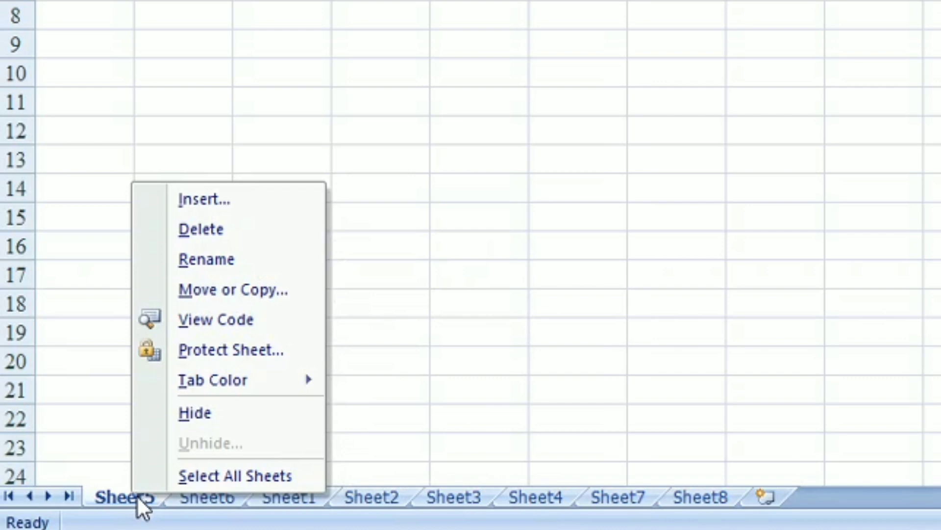
left_click(248, 228)
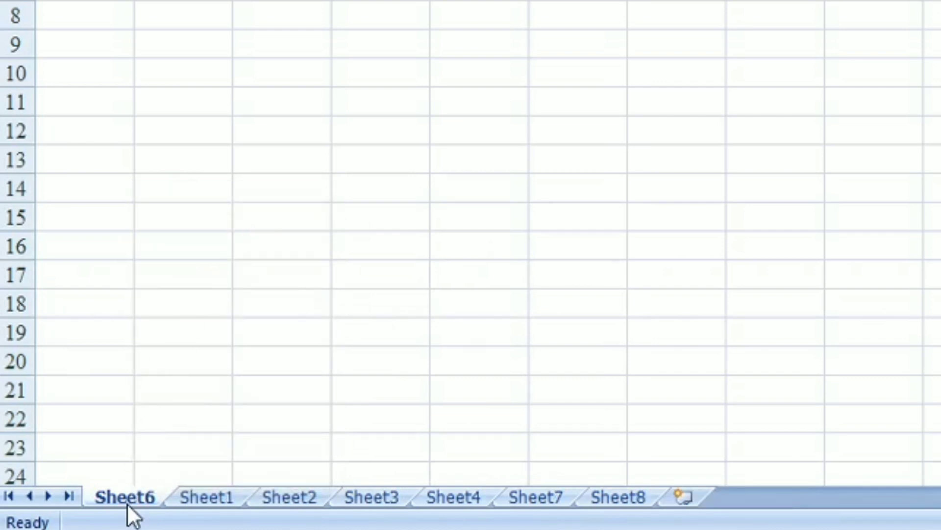
right_click(128, 498)
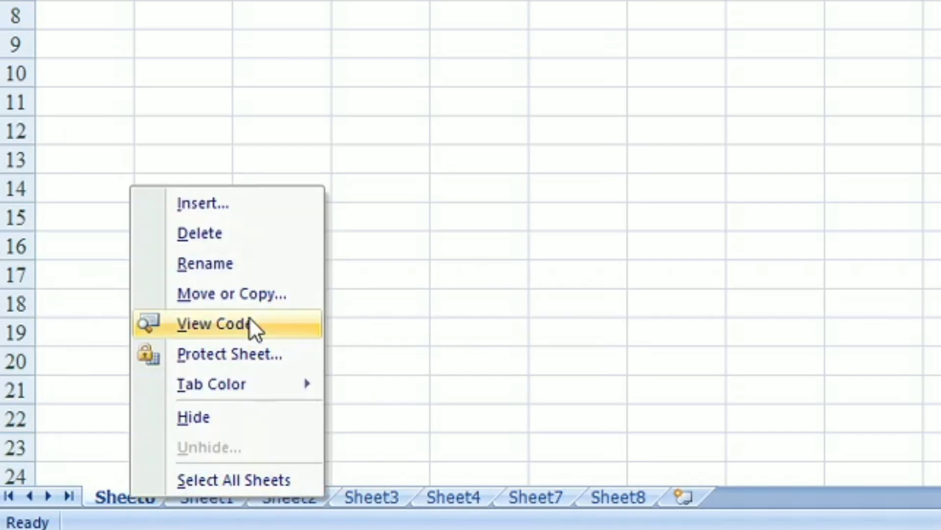
left_click(241, 235)
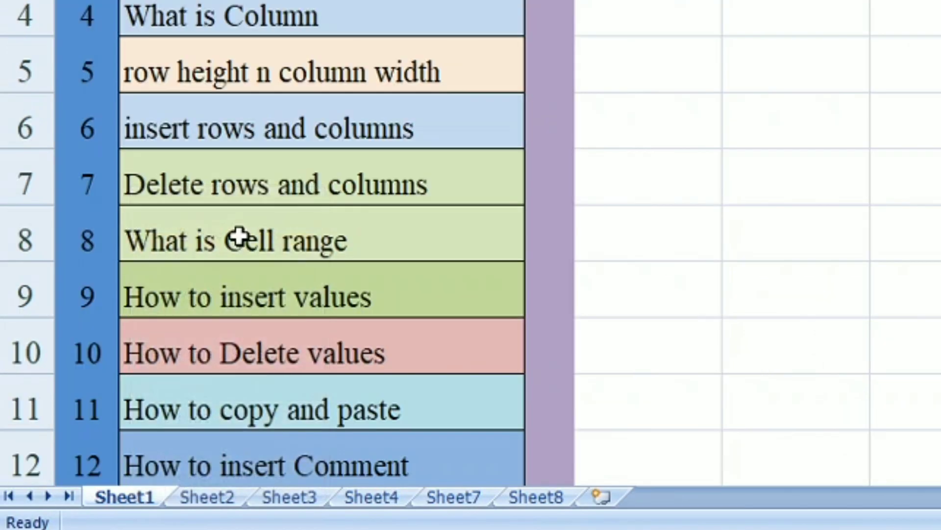
Rename Sheet1 as "Excel Basics 1"
right_click(144, 496)
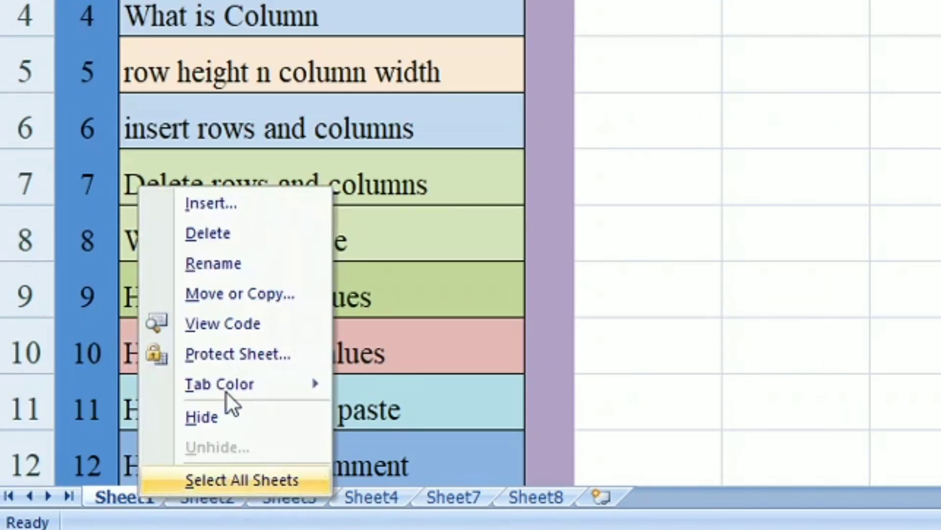
left_click(264, 264)
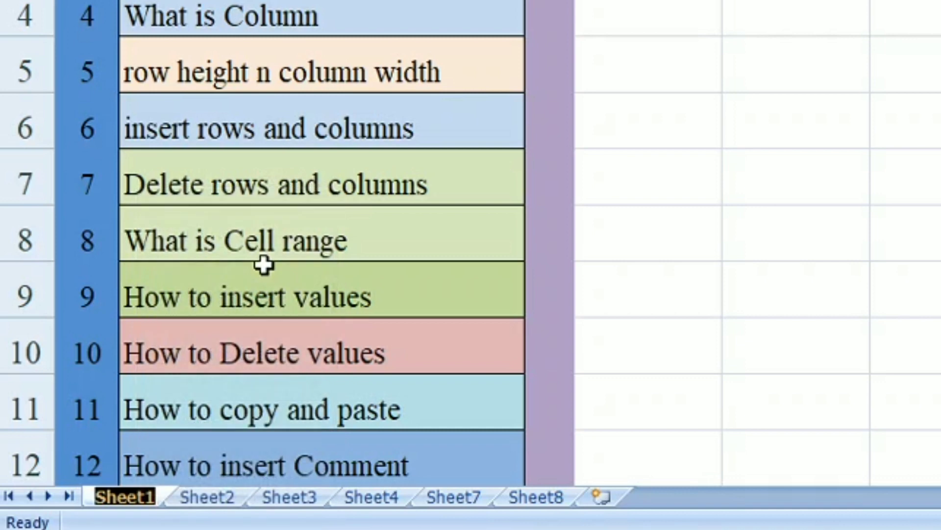
type("Excel B")
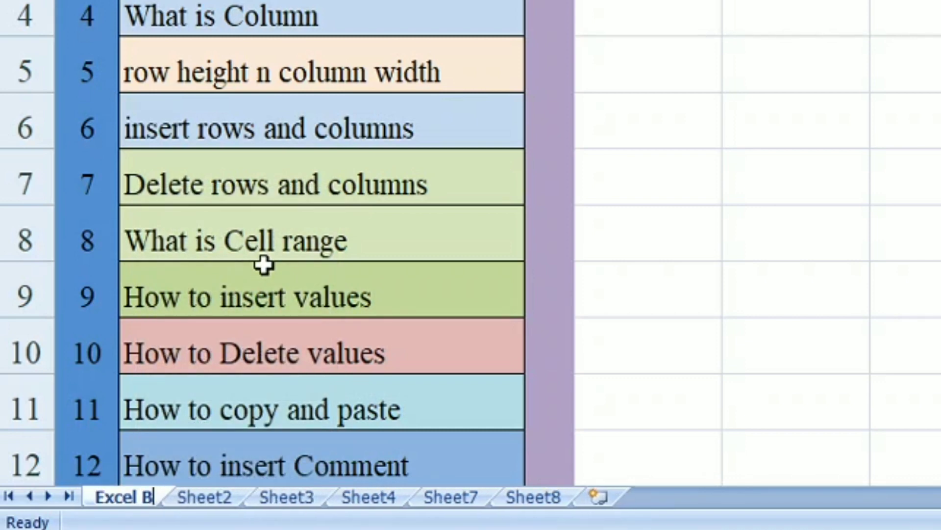
type("asics ")
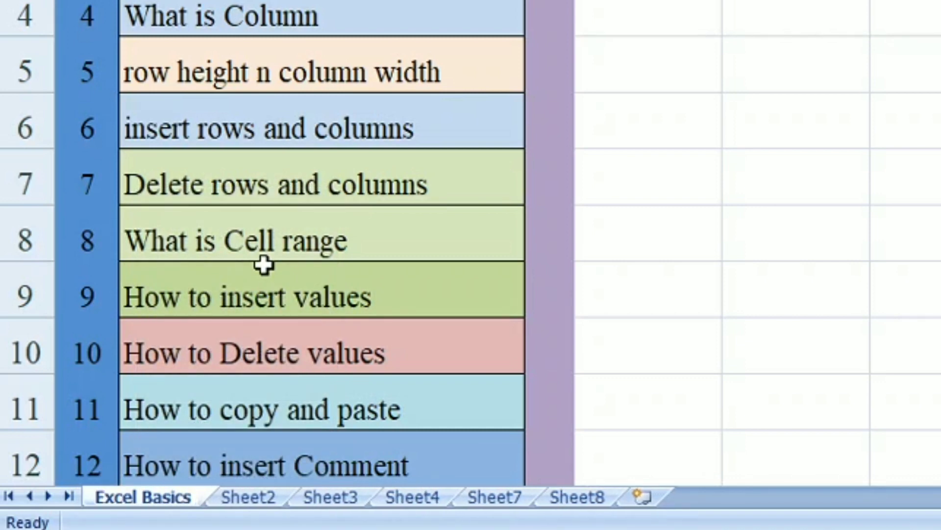
type("1")
key("Return")
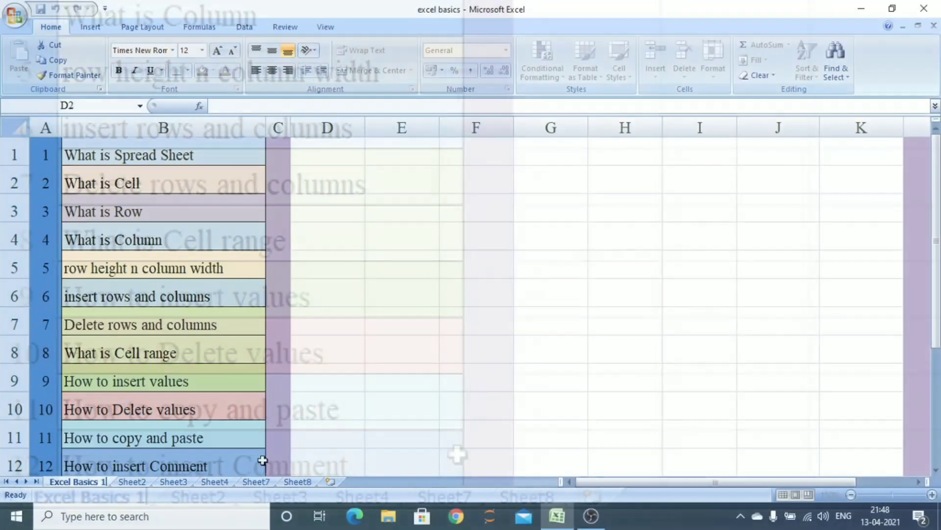
Move the Excel Basics 1 sheet to the end of the sheet tabs
right_click(95, 488)
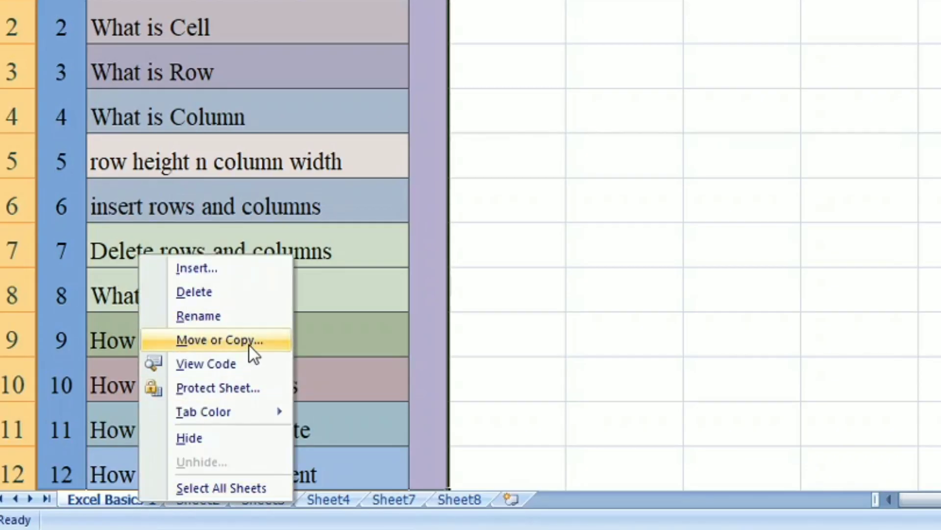
left_click(521, 322)
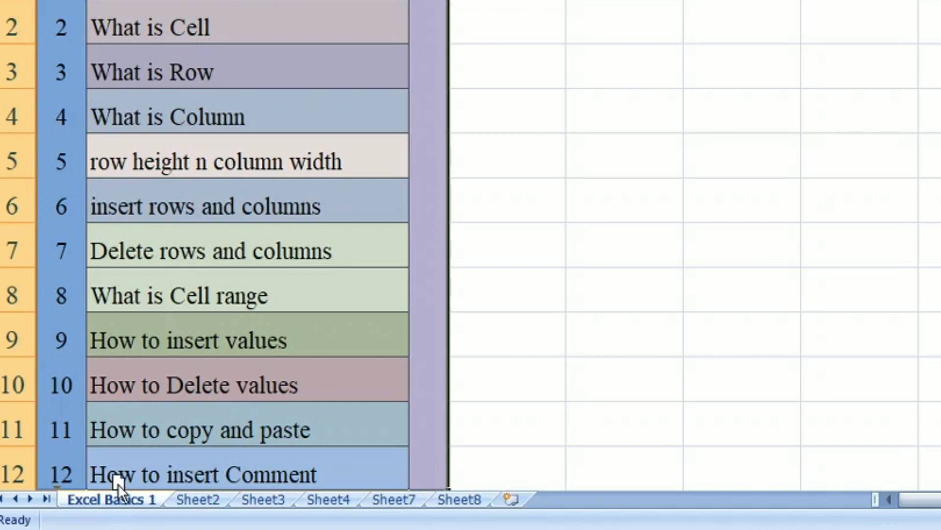
left_click_drag(155, 437, 338, 503)
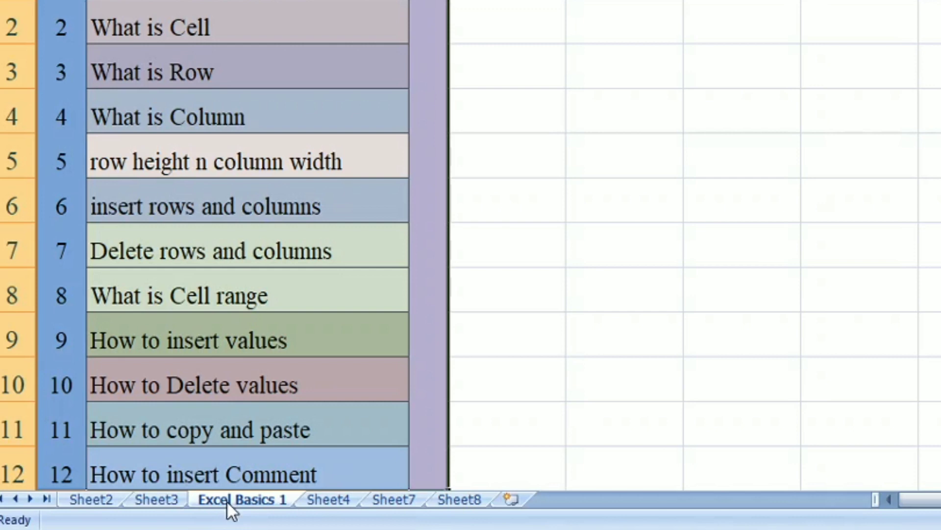
left_click_drag(226, 500, 226, 501)
mouse_move(351, 428)
left_mouse_down()
mouse_move(441, 454)
mouse_move(528, 498)
left_mouse_up()
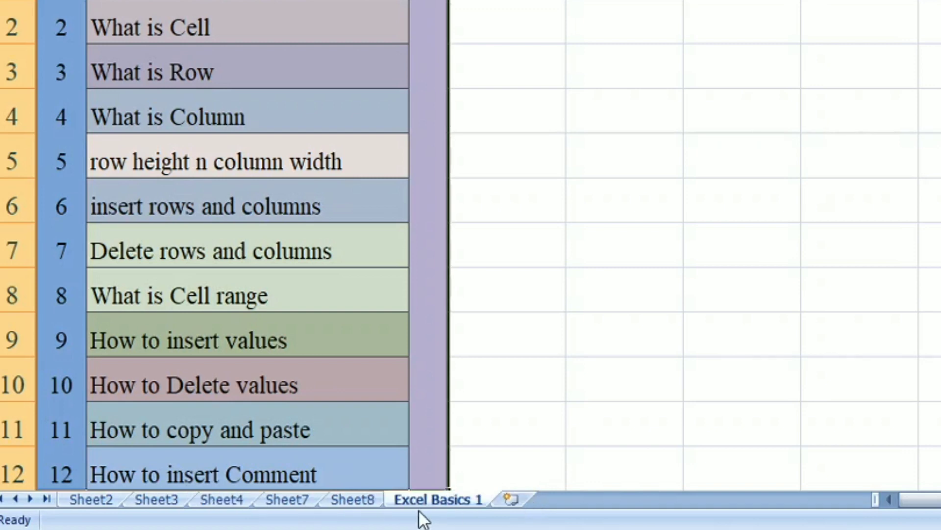
Copy the Excel Basics 1 sheet to make a duplicate at the end of the tabs
left_click(78, 500)
left_click(445, 500)
left_click_drag(445, 500, 445, 499)
left_click_drag(493, 449, 555, 496)
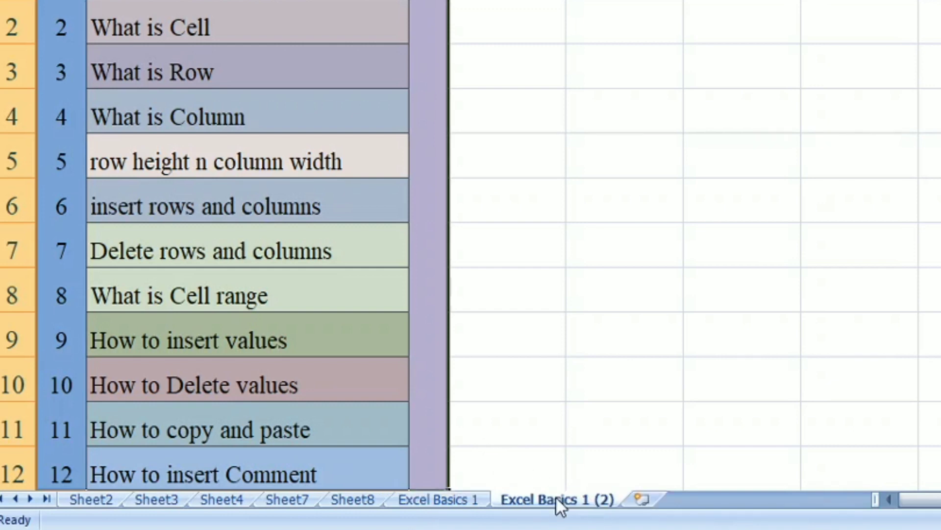
Switch between the original Excel Basics 1 sheet and its copy to compare them
left_click(436, 499)
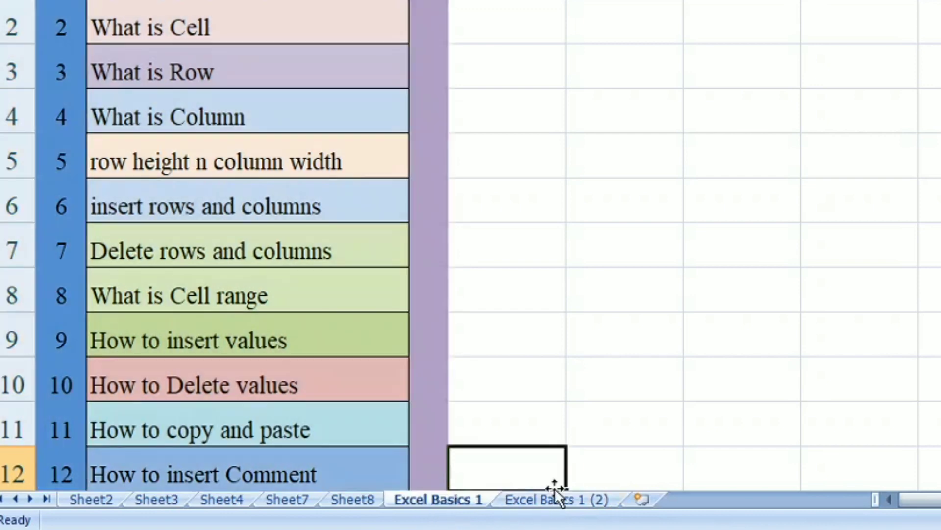
left_click(554, 498)
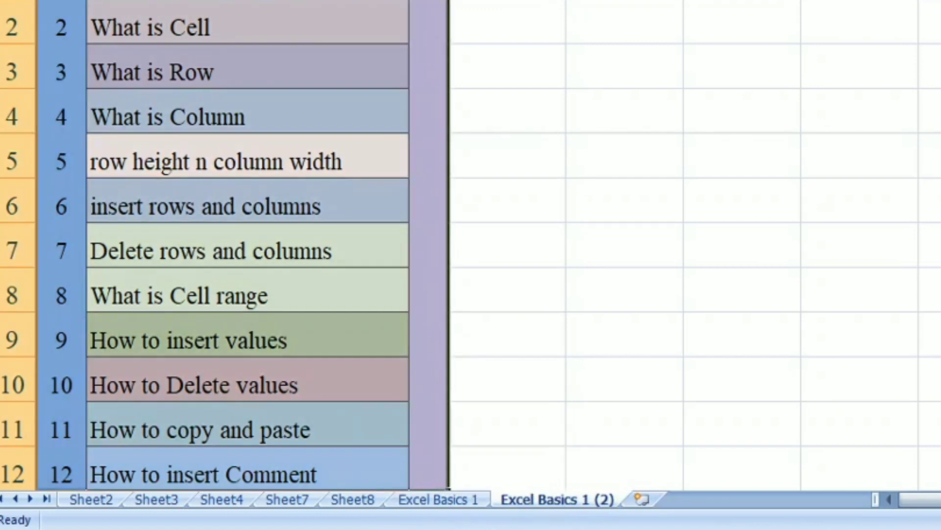
left_click(437, 498)
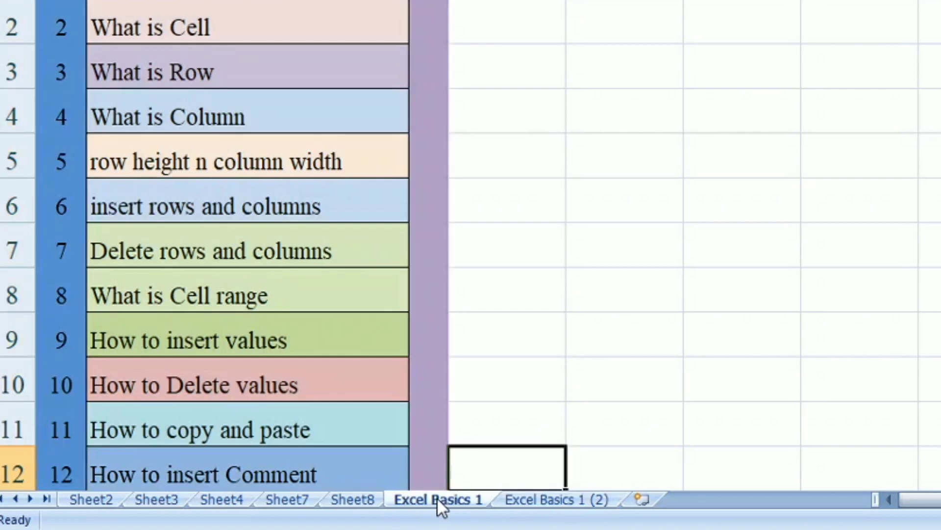
Protect the Excel Basics 1 sheet, entering and confirming a sheet password
right_click(437, 497)
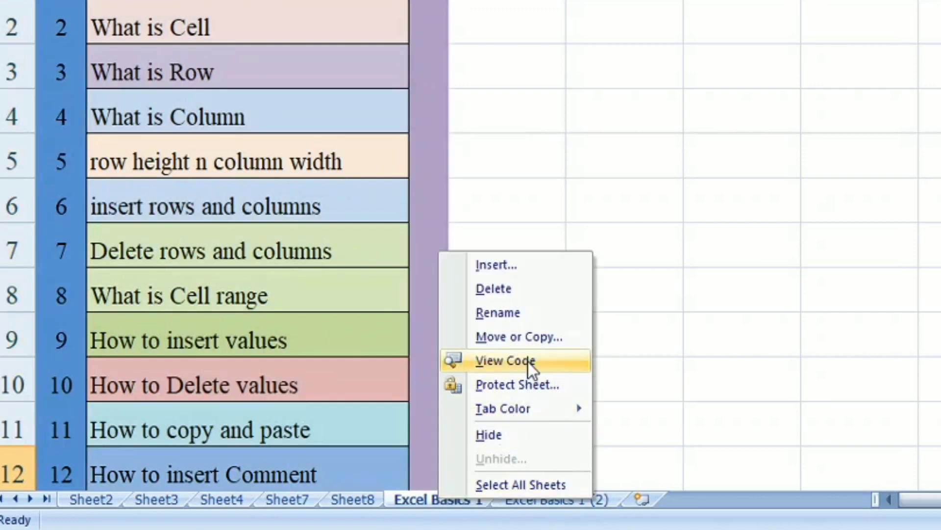
left_click(553, 382)
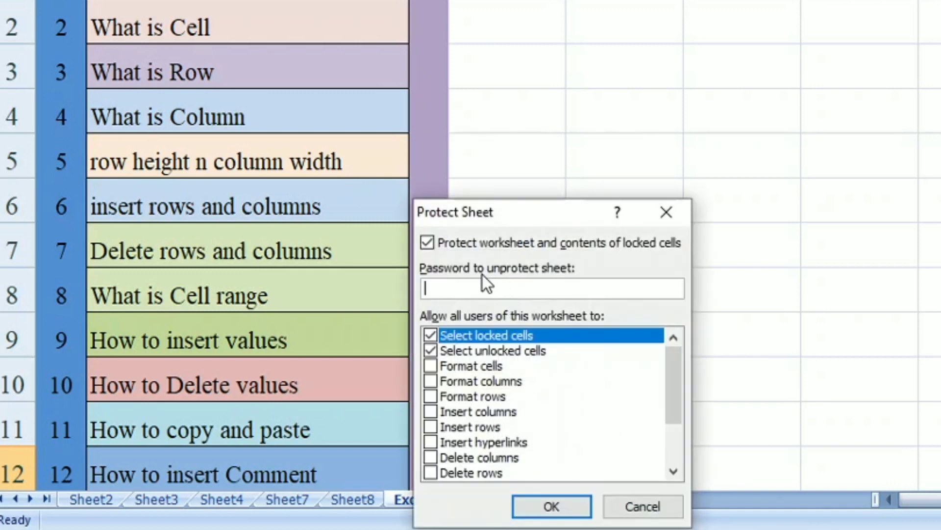
type("1234")
left_click(574, 505)
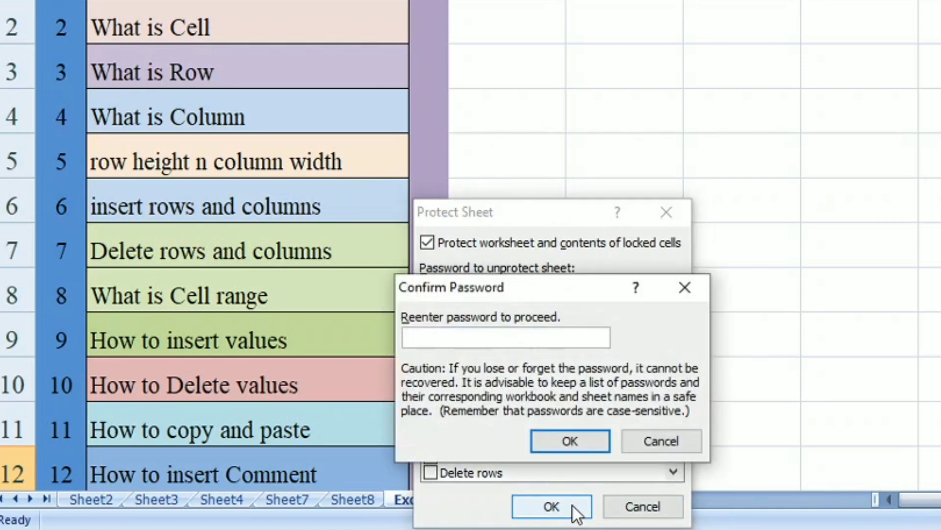
type("1234")
left_click(581, 437)
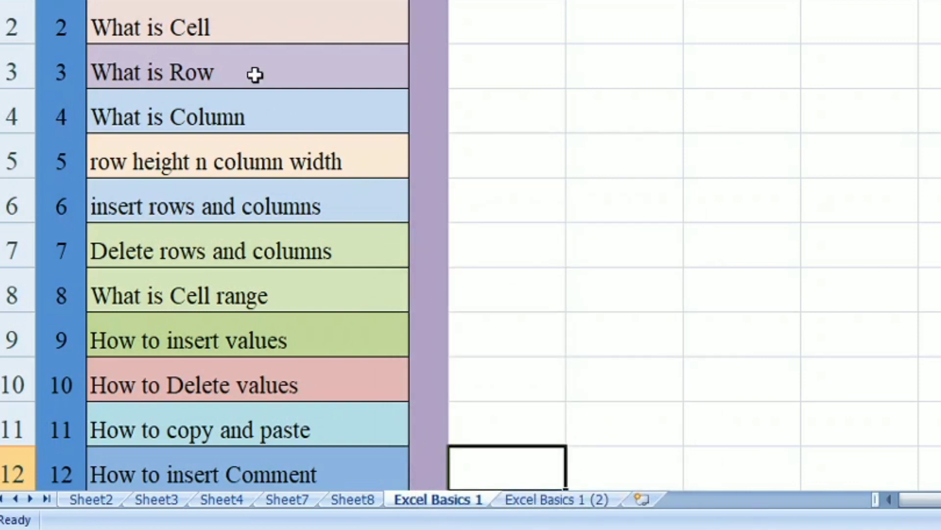
Try to delete the topic texts in column B on the protected sheet
mouse_move(204, 27)
left_mouse_down()
mouse_move(235, 168)
mouse_move(227, 395)
left_mouse_up()
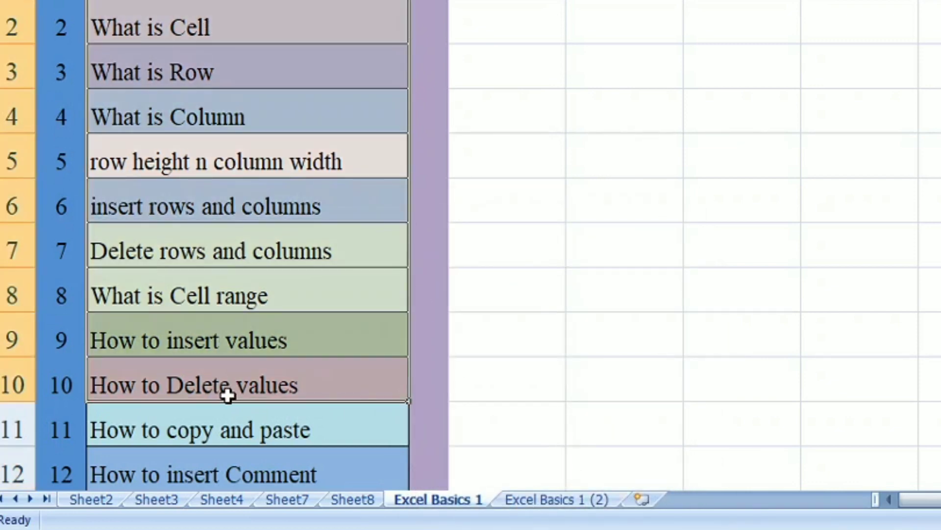
key("Delete")
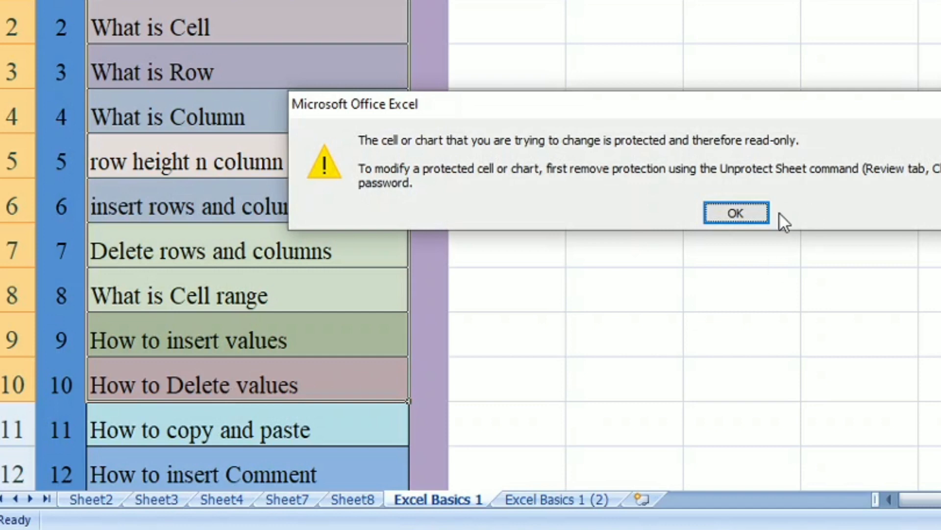
left_click(743, 212)
left_click(624, 101)
double_click(626, 97)
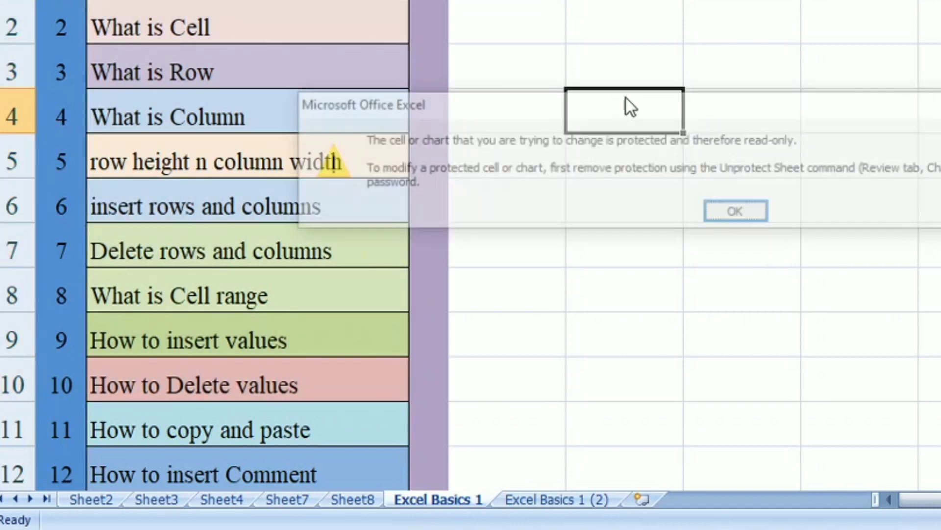
left_click(732, 213)
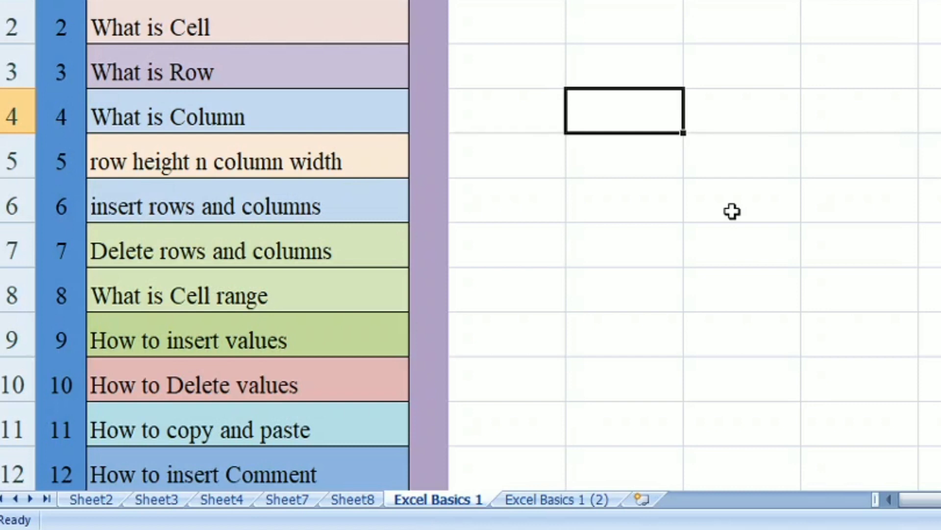
Unprotect the Excel Basics 1 sheet by entering its password
right_click(442, 499)
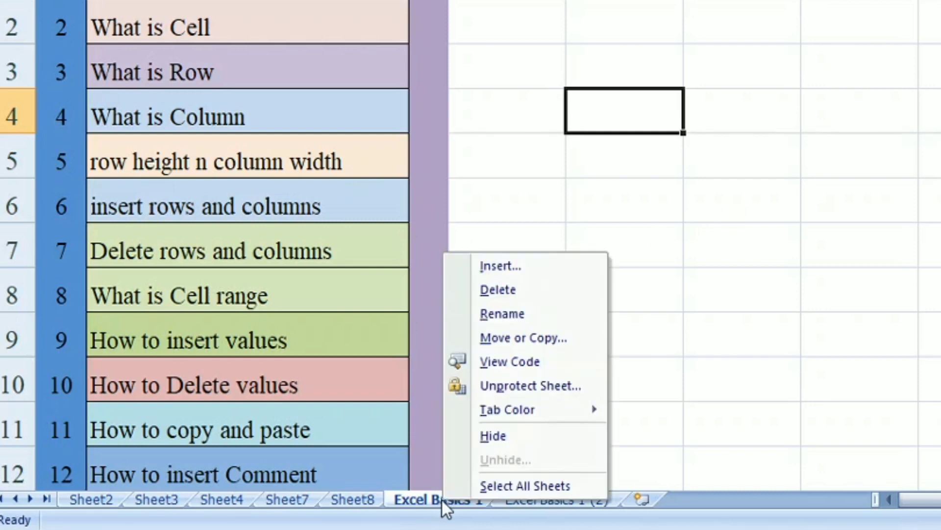
left_click(551, 386)
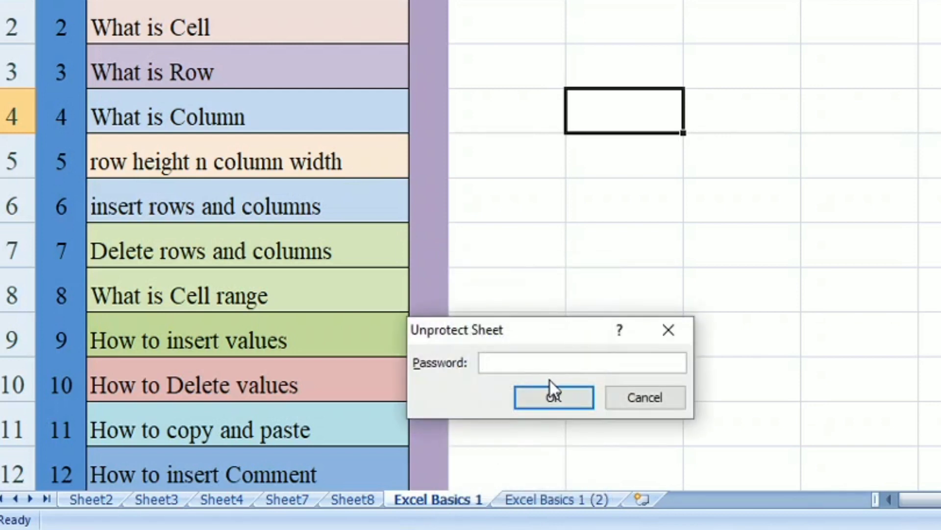
type("1234")
left_click(553, 398)
Clear the topic texts in column B down to row 11 and undo the clearing
left_click_drag(279, 4, 322, 419)
key("Delete")
left_click(633, 376)
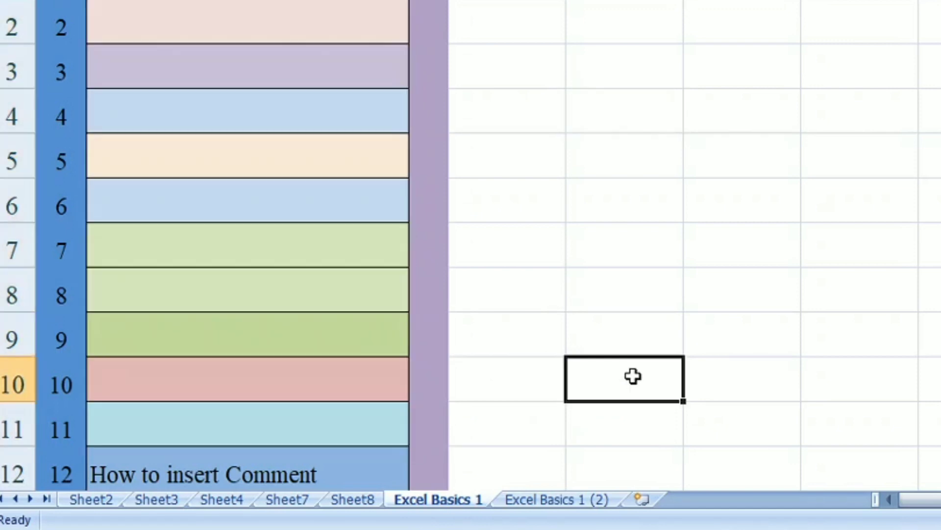
key("ctrl+z")
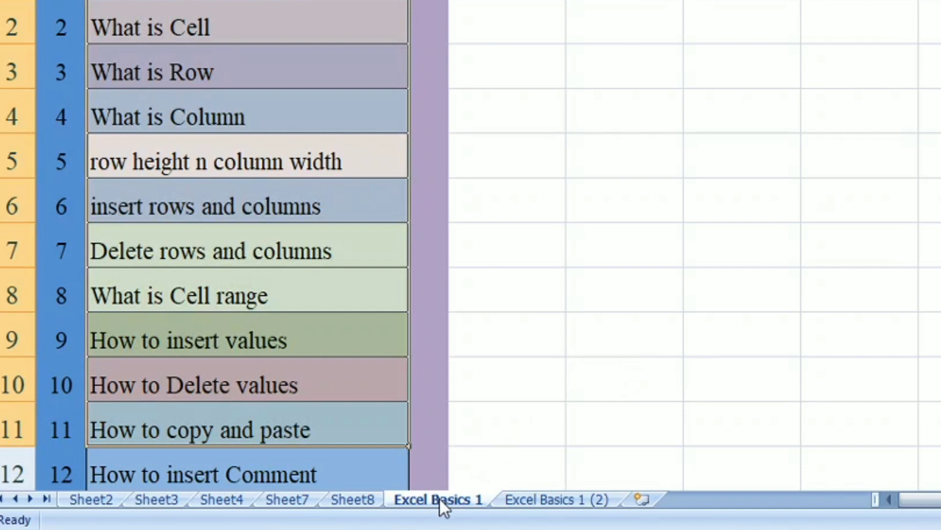
Set the Excel Basics 1 tab colour to a green theme colour
left_click(496, 423)
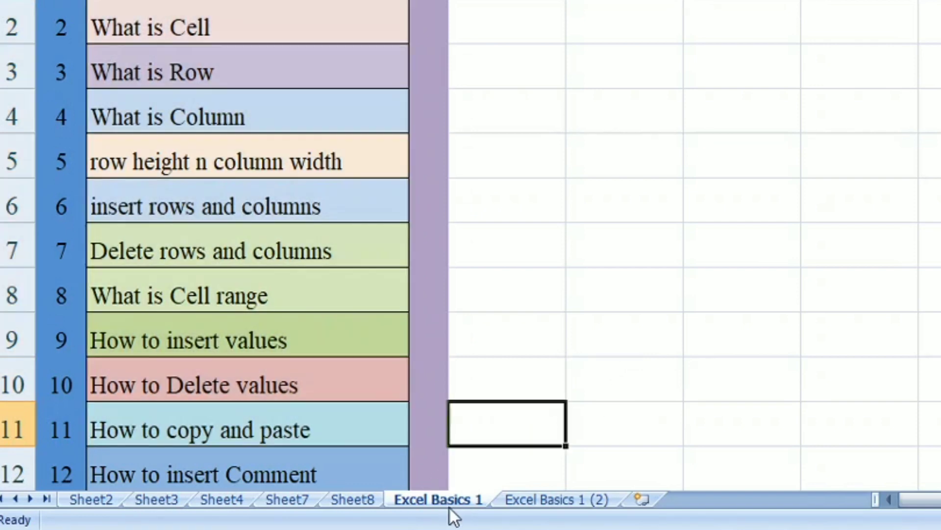
right_click(447, 501)
mouse_move(524, 408)
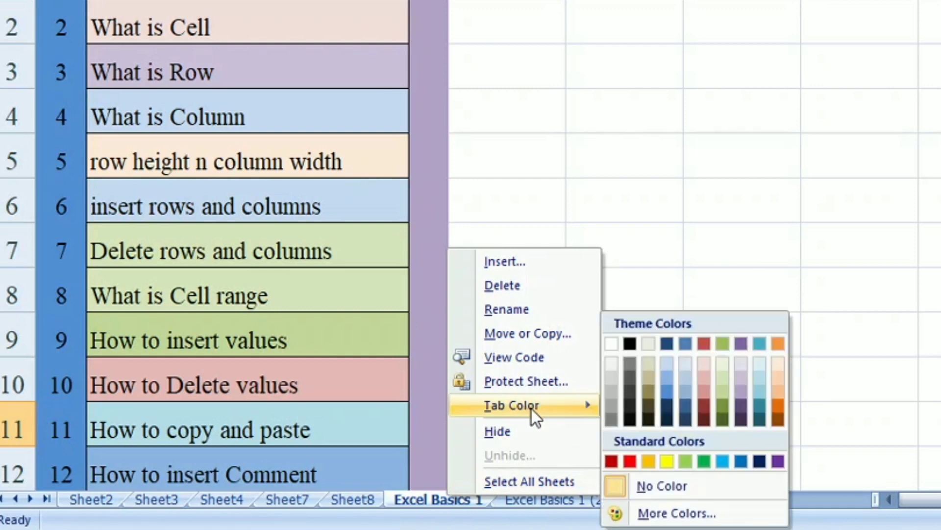
left_click(723, 402)
Colour the Excel Basics 1 (2) tab red
right_click(542, 500)
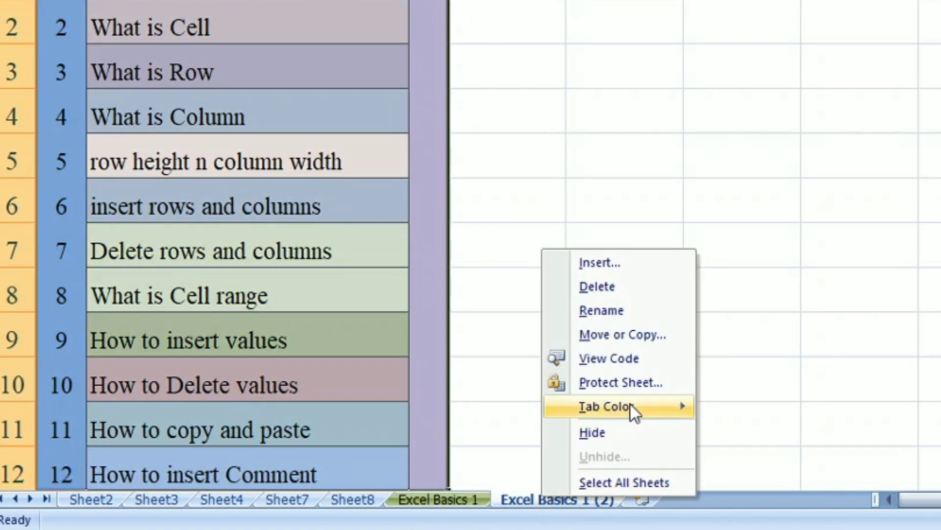
mouse_move(631, 403)
left_click(721, 458)
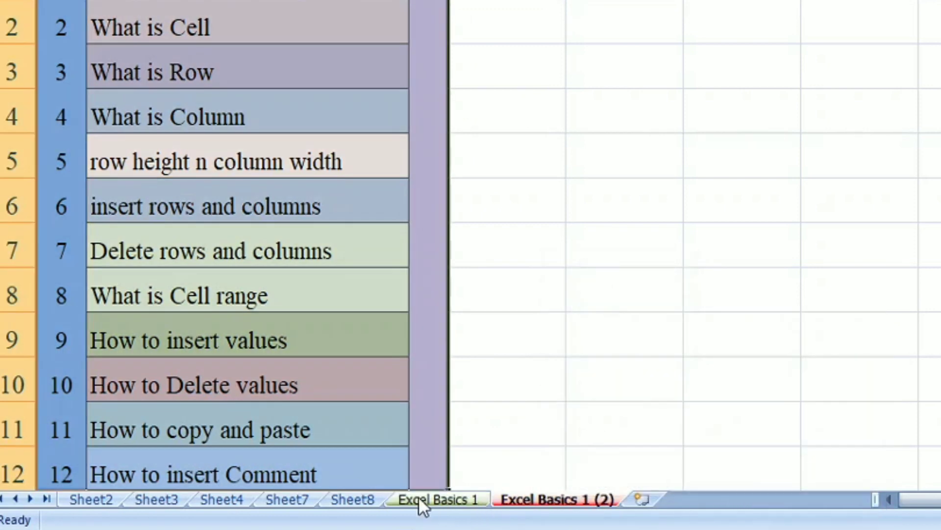
Colour the Sheet8 tab purple and the Sheet7 tab dark blue
right_click(365, 499)
mouse_move(458, 410)
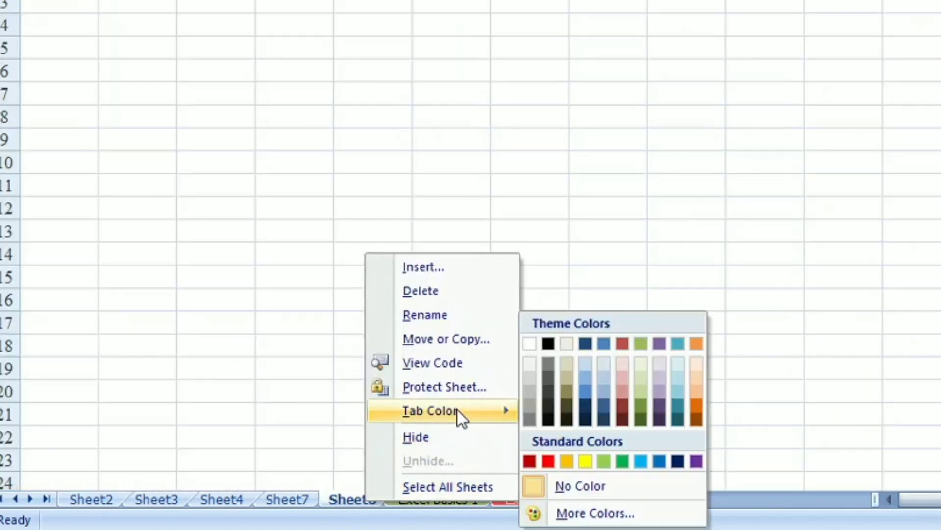
left_click(696, 461)
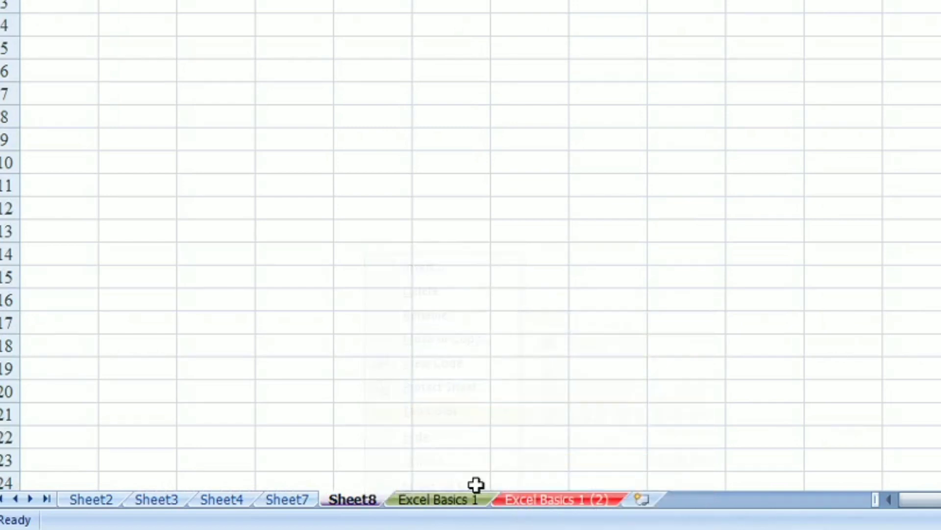
left_click(289, 499)
right_click(288, 498)
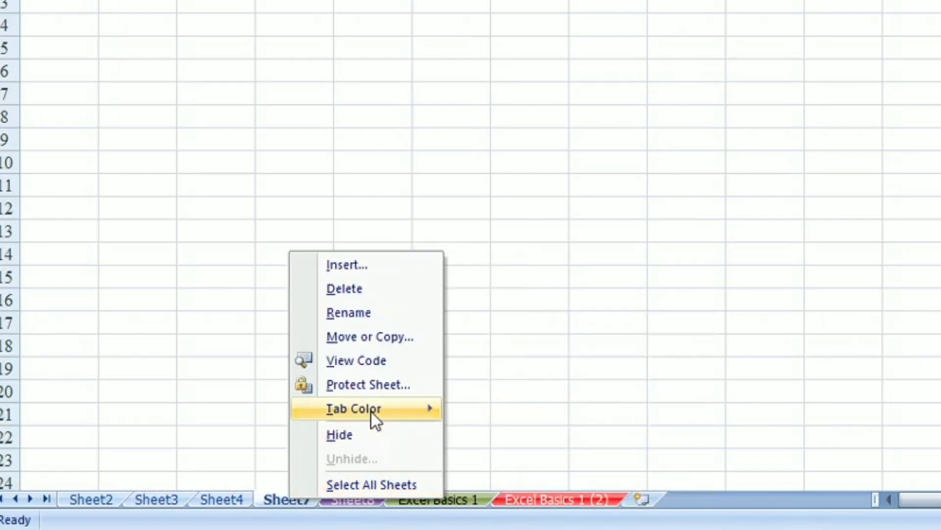
mouse_move(406, 405)
left_click(601, 461)
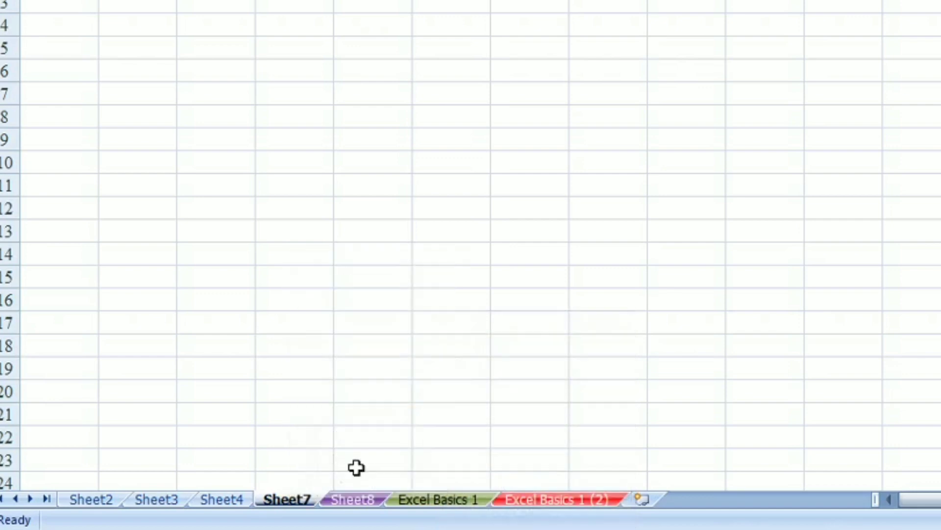
Colour the Sheet4 tab yellow
right_click(230, 493)
mouse_move(314, 405)
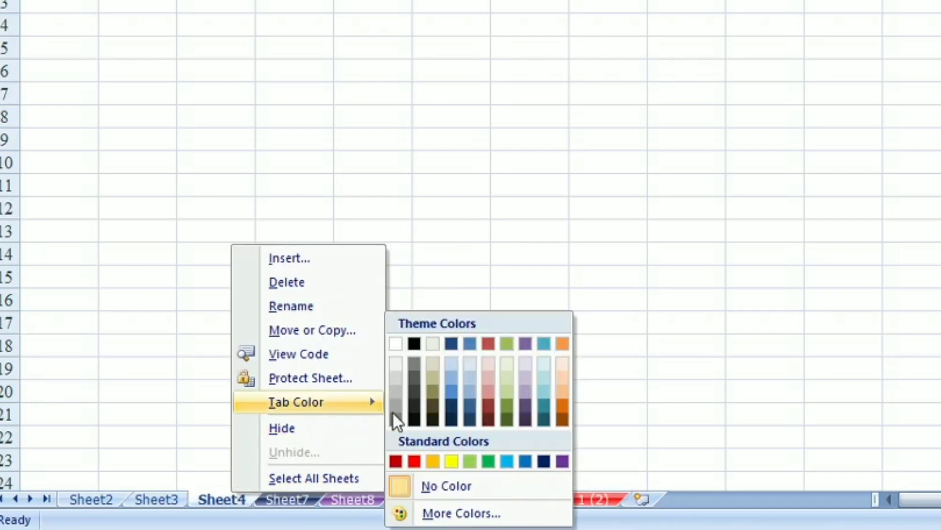
left_click(453, 461)
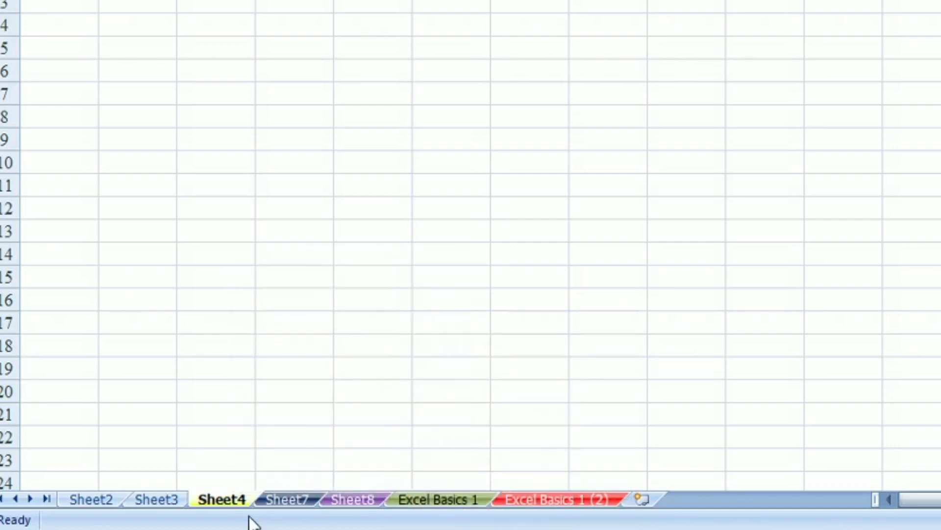
Colour the Sheet3 tab a dark orange theme shade
right_click(173, 498)
mouse_move(289, 409)
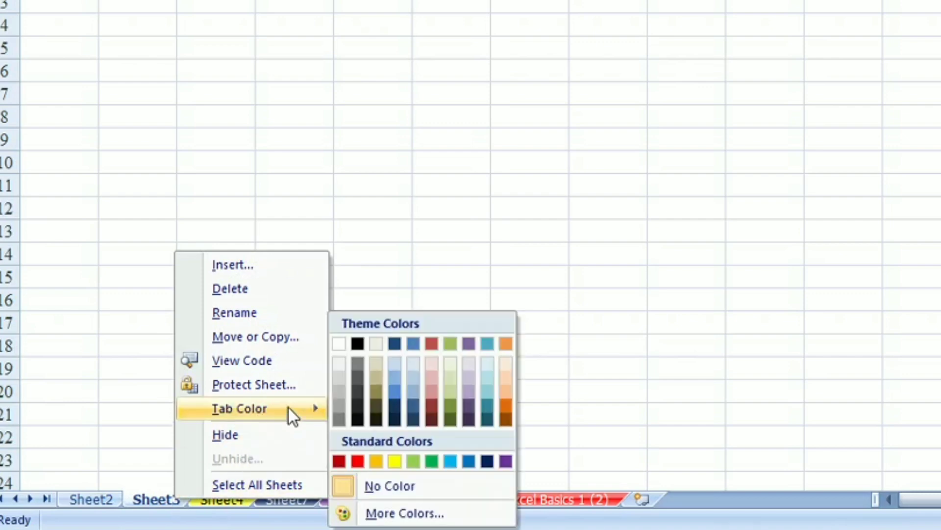
left_click(504, 406)
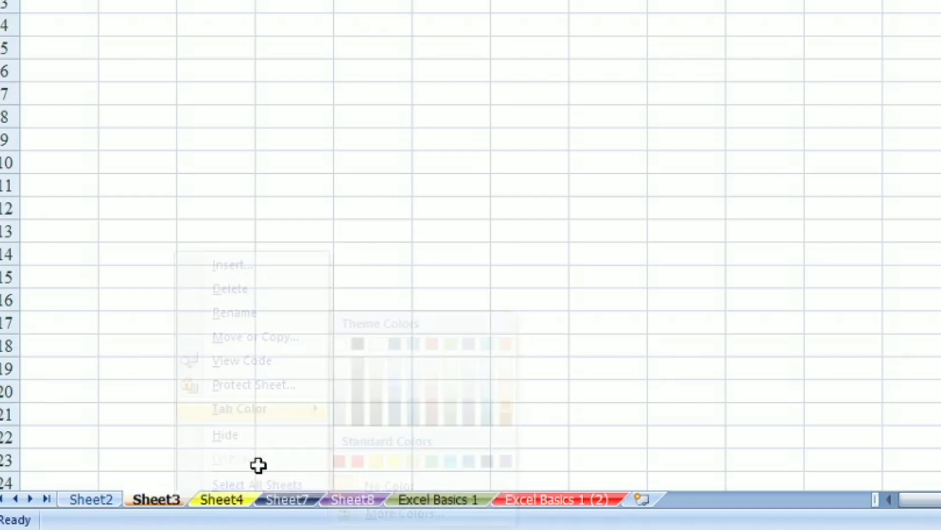
Colour the Sheet2 tab a dark blue theme shade
right_click(101, 498)
mouse_move(193, 413)
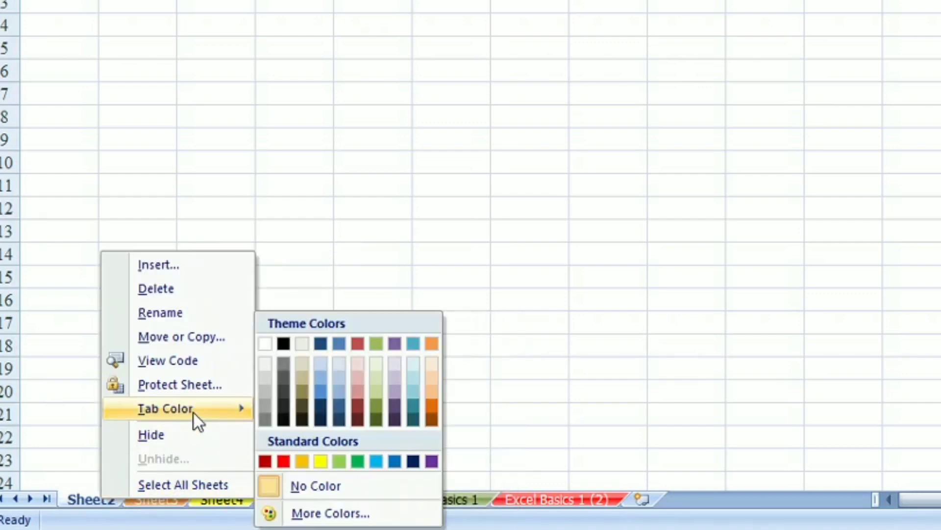
left_click(324, 393)
left_click(288, 411)
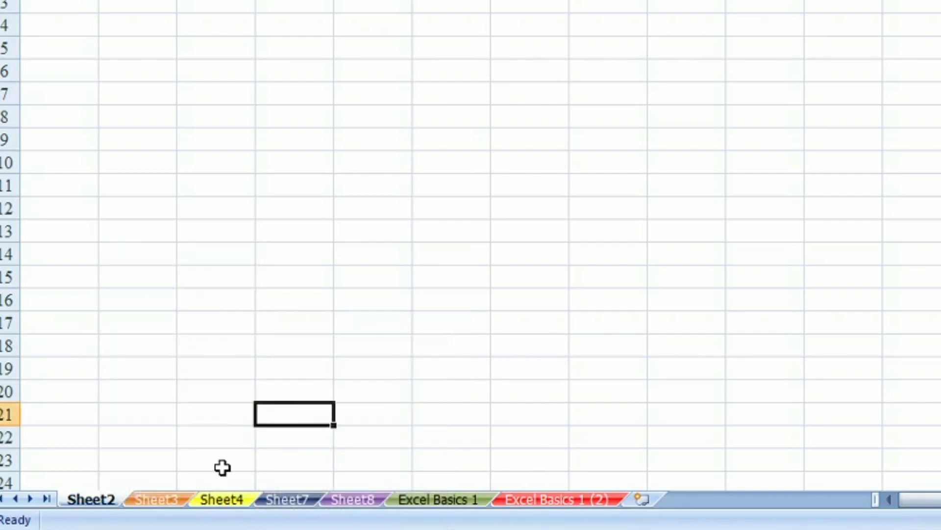
Switch through the Sheet3, Sheet4, Sheet7 and Excel Basics 1 tabs to review their colours
left_click(159, 501)
left_click(208, 500)
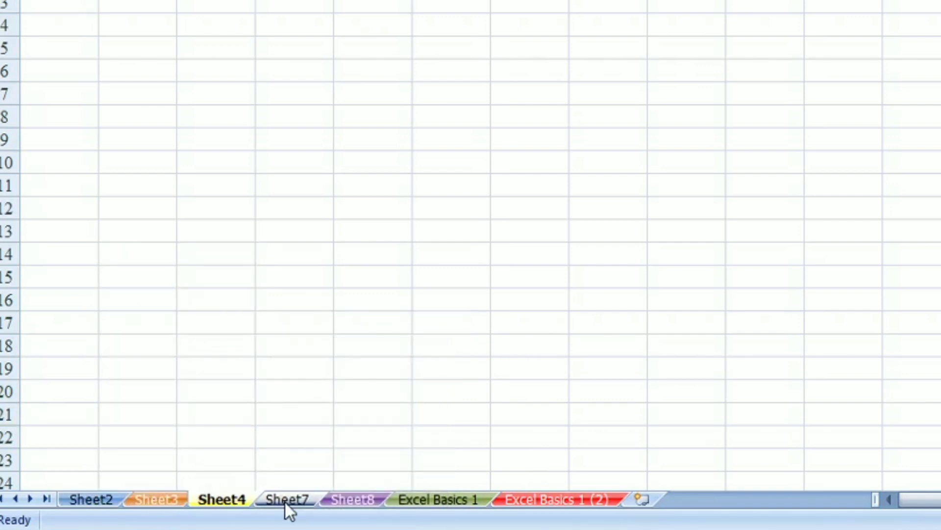
left_click(285, 500)
left_click(360, 483)
left_click(430, 501)
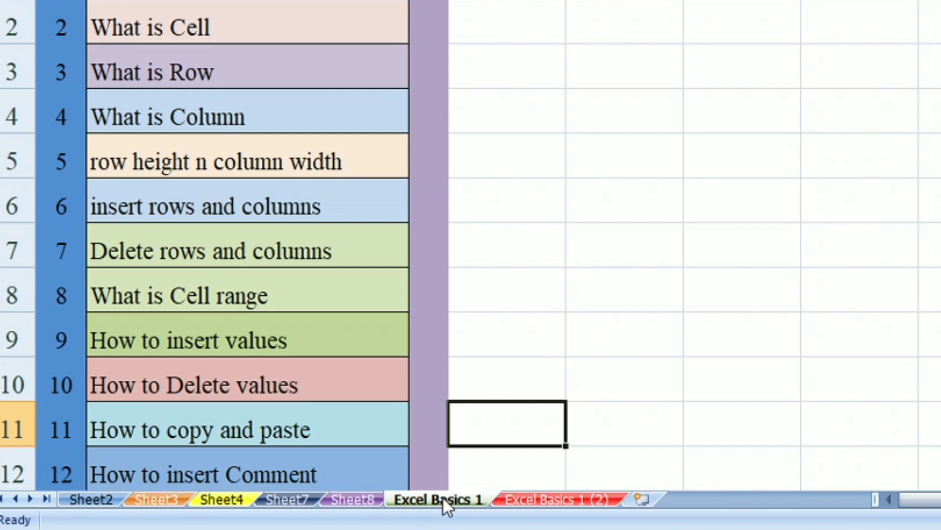
Hide the Excel Basics 1 sheet, then unhide it from the Excel Basics 1 (2) tab
right_click(442, 496)
left_click(534, 434)
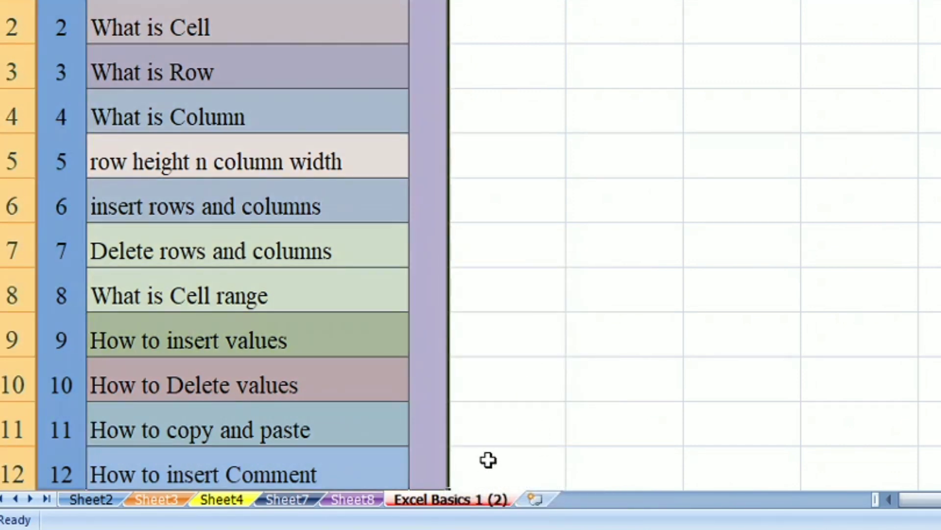
right_click(421, 505)
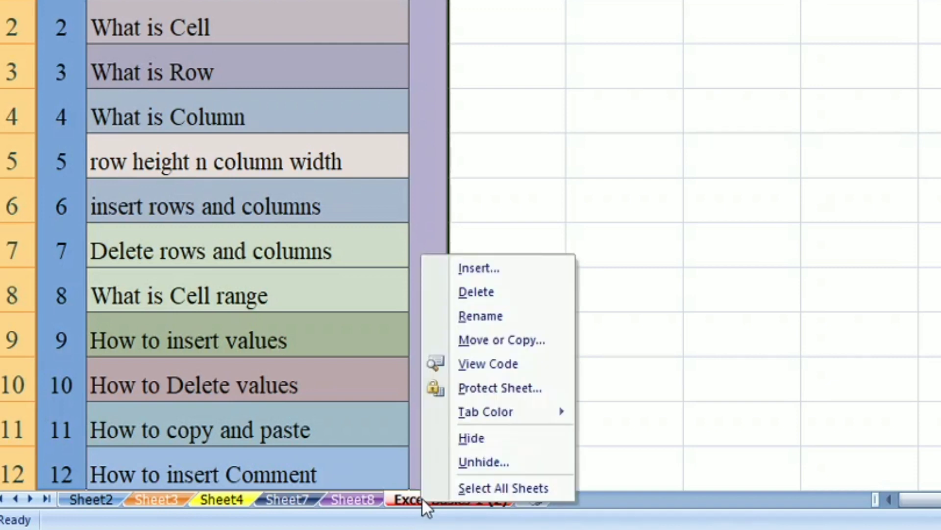
left_click(470, 466)
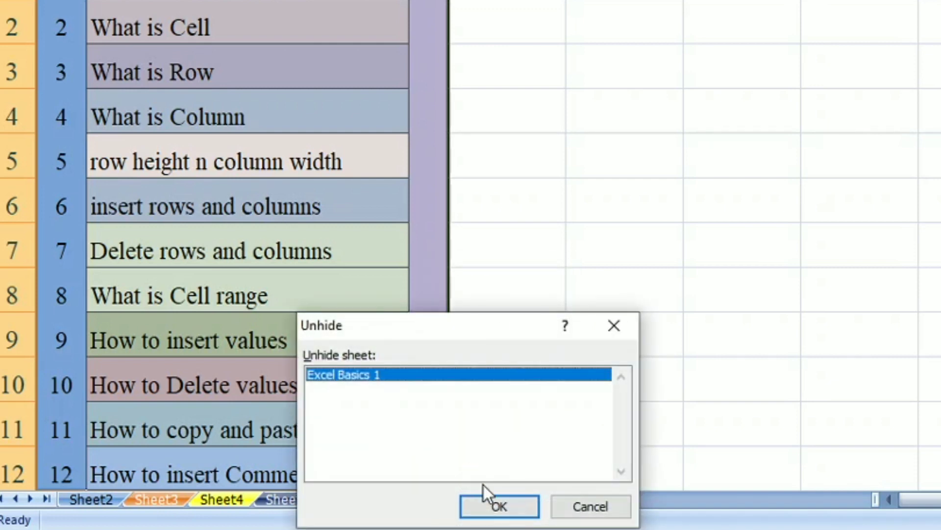
left_click(498, 505)
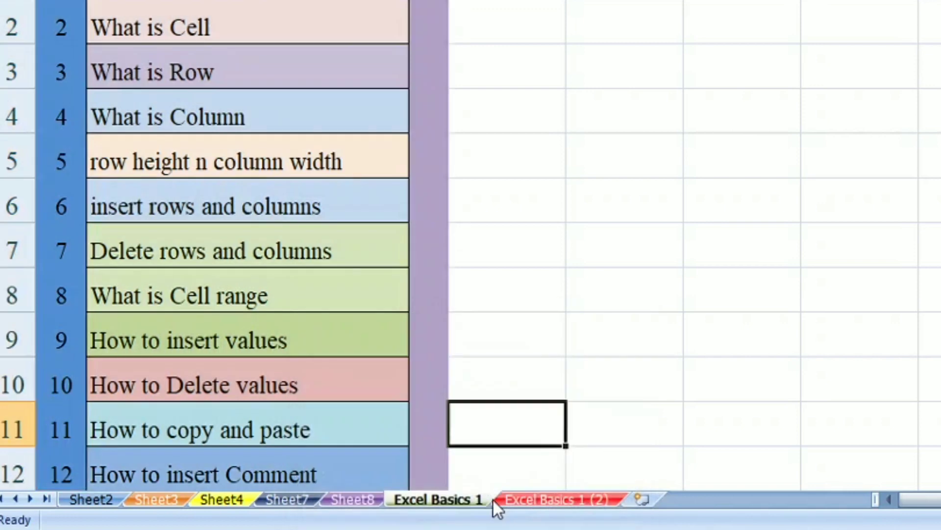
Hide the Excel Basics 1 sheet again and unhide it once more
right_click(448, 498)
left_click(540, 435)
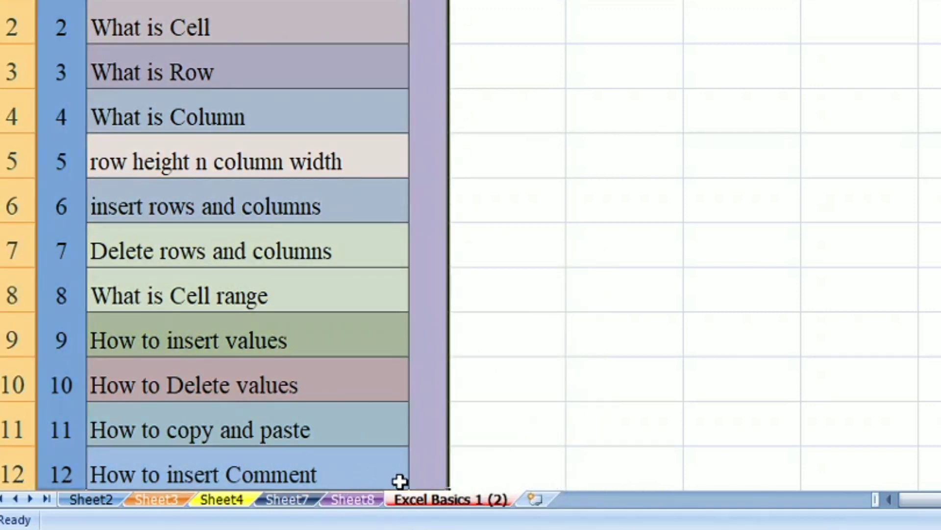
right_click(436, 497)
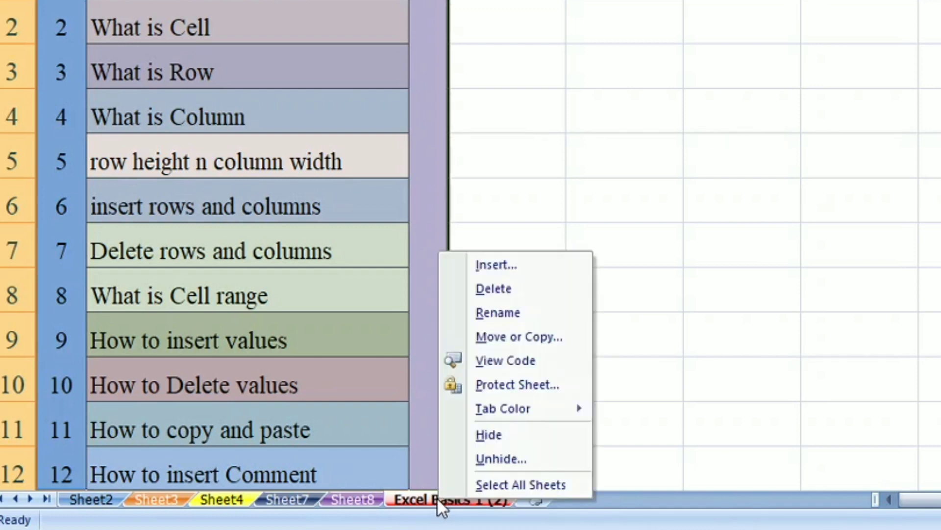
left_click(522, 459)
left_click(550, 505)
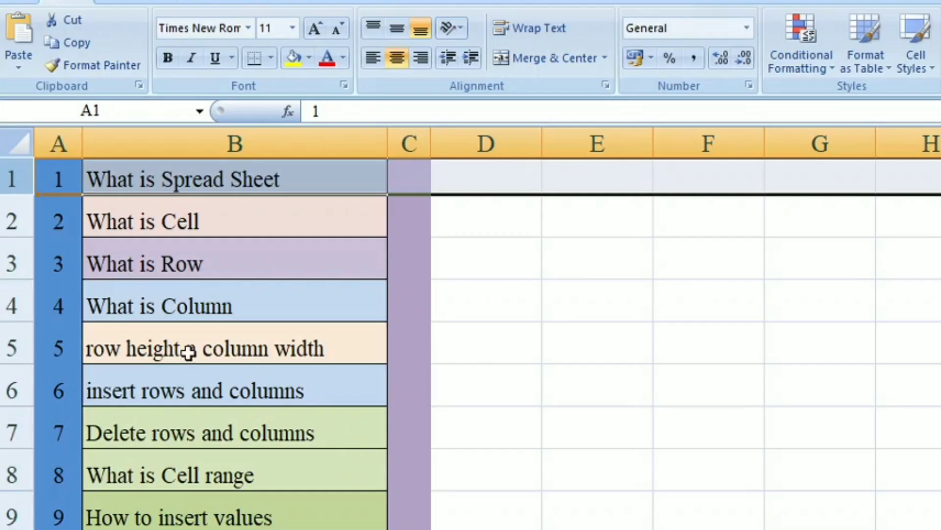
Increase the heights of rows 1 and 2 on the Excel Basics 1 sheet
left_click(189, 352)
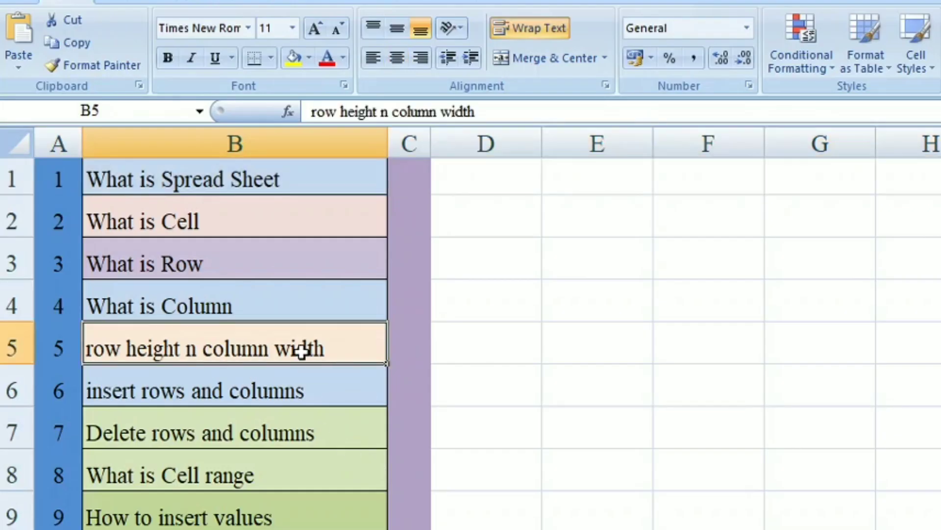
left_click(11, 176)
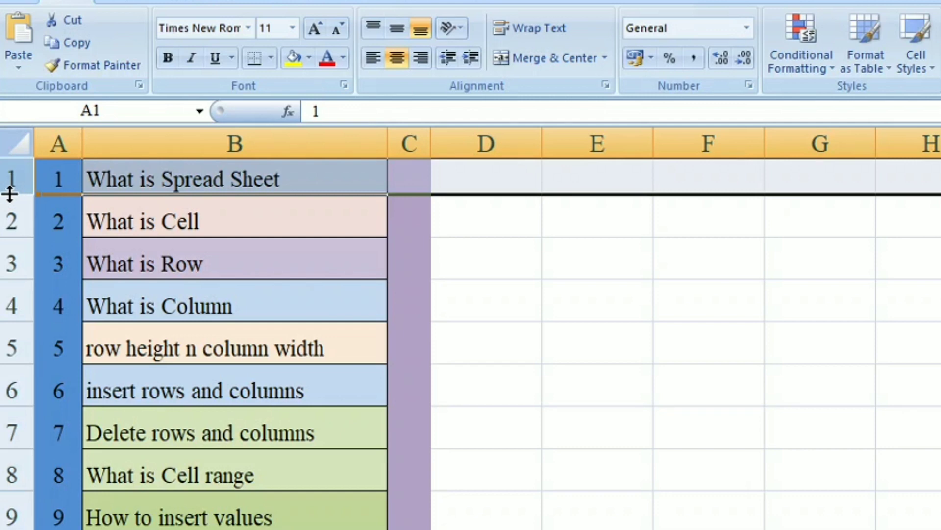
left_click_drag(10, 194, 9, 222)
left_click(10, 251)
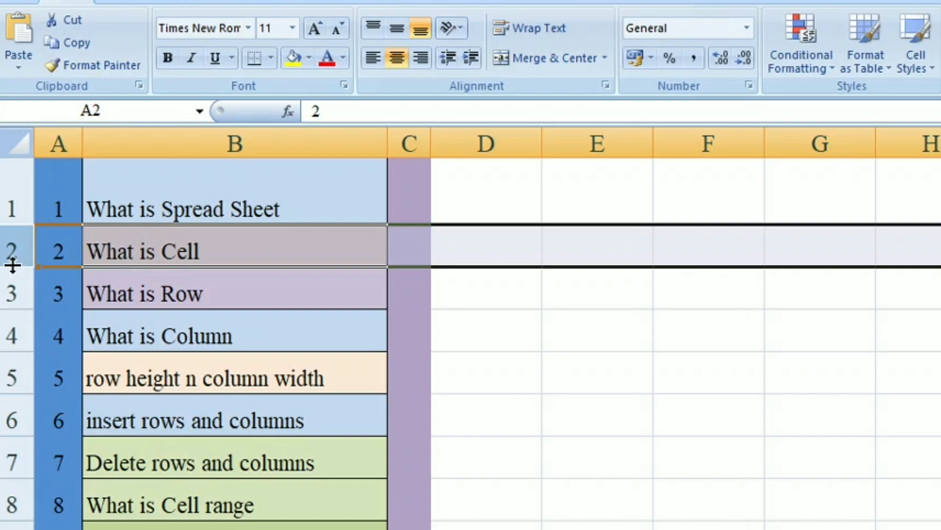
left_click_drag(13, 265, 11, 288)
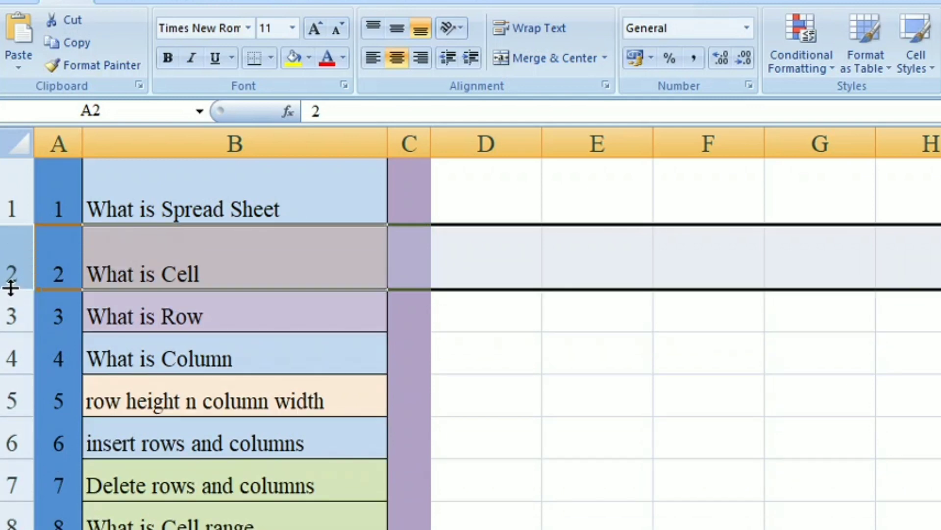
Widen columns D and E
left_click(9, 190)
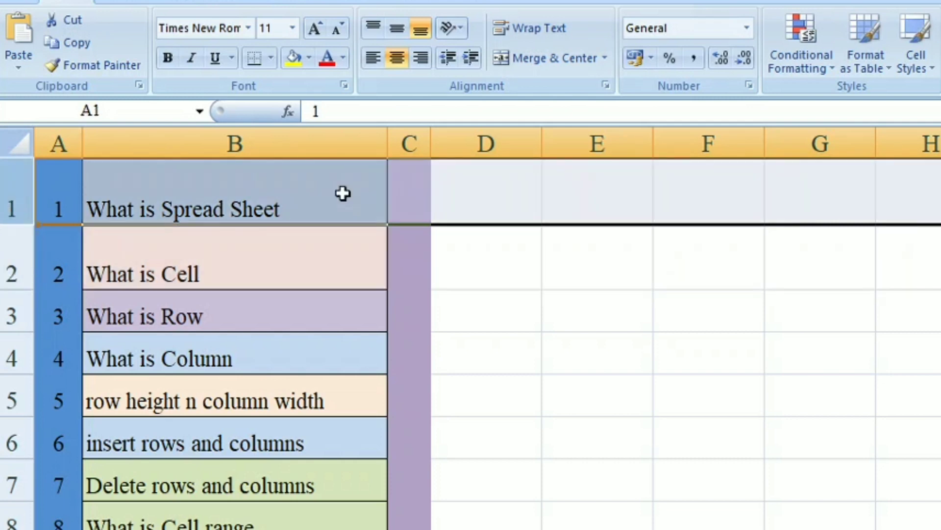
left_click(490, 172)
left_click(506, 146)
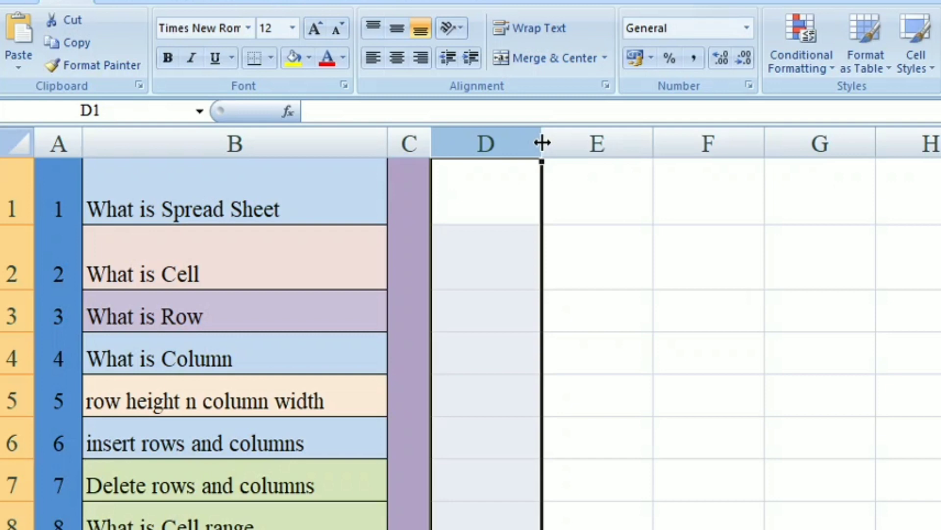
left_click_drag(541, 143, 623, 146)
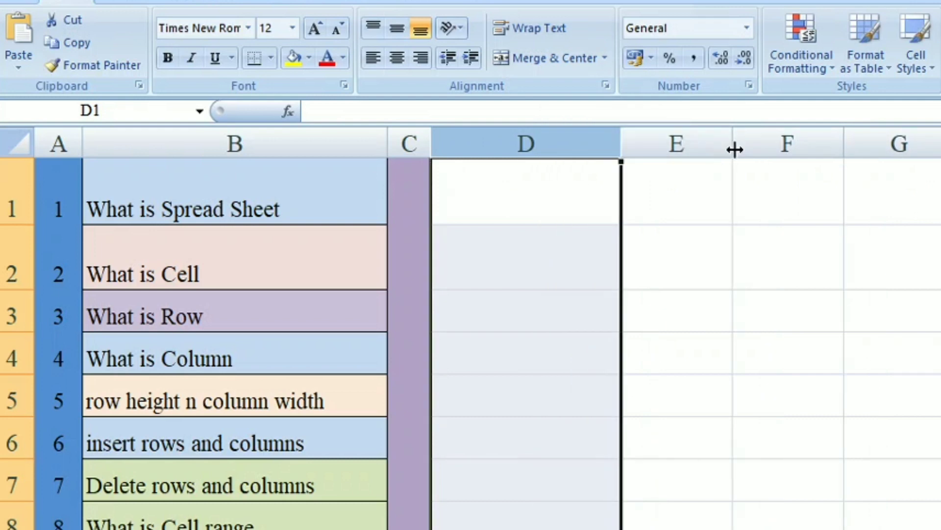
left_click_drag(733, 146, 816, 156)
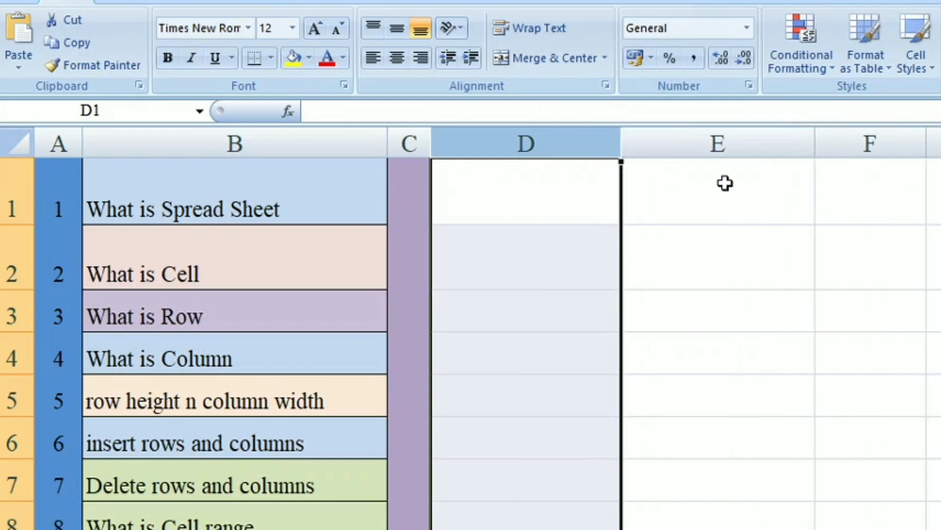
Make row 1 taller, narrow column D, and shorten row 1 slightly
left_click_drag(10, 224, 5, 276)
left_click_drag(621, 143, 557, 136)
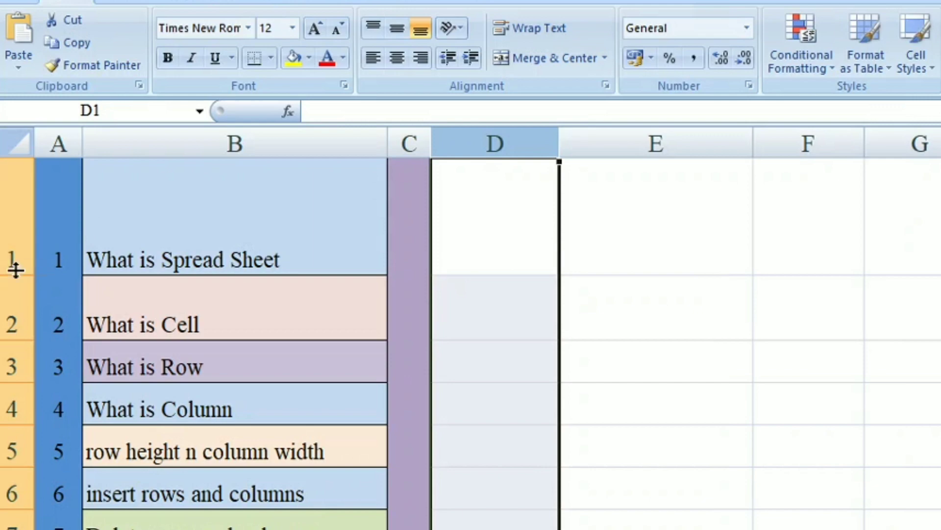
left_click_drag(15, 275, 14, 240)
AutoFit the row heights of rows 1 and 2
left_click(330, 189)
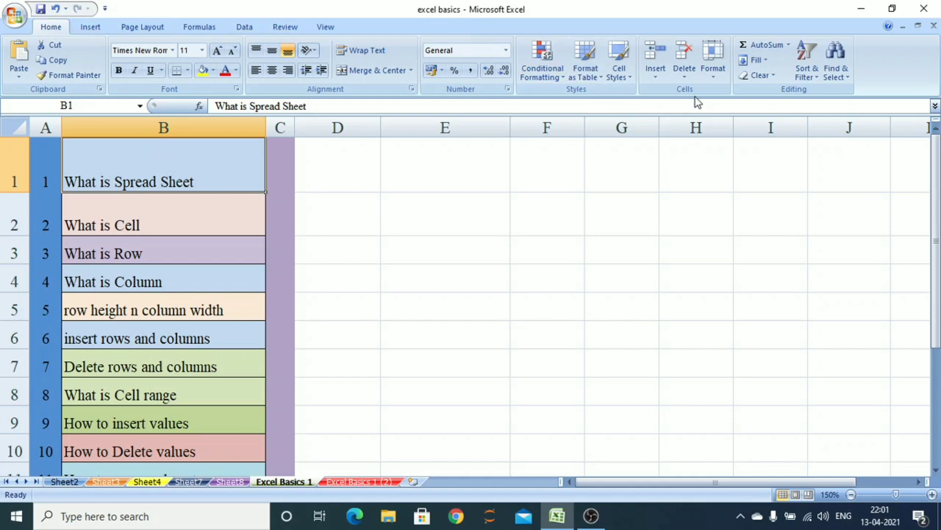
left_click(717, 78)
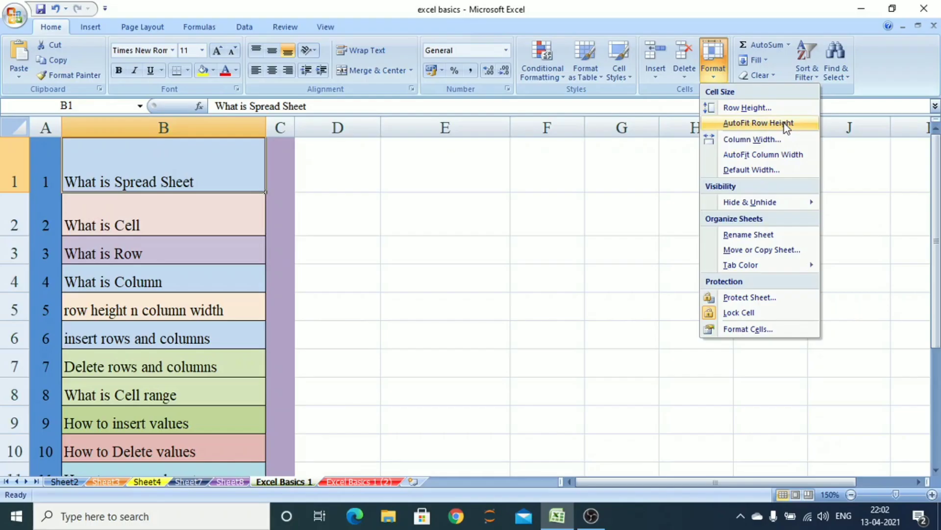
left_click(786, 126)
left_click(14, 190)
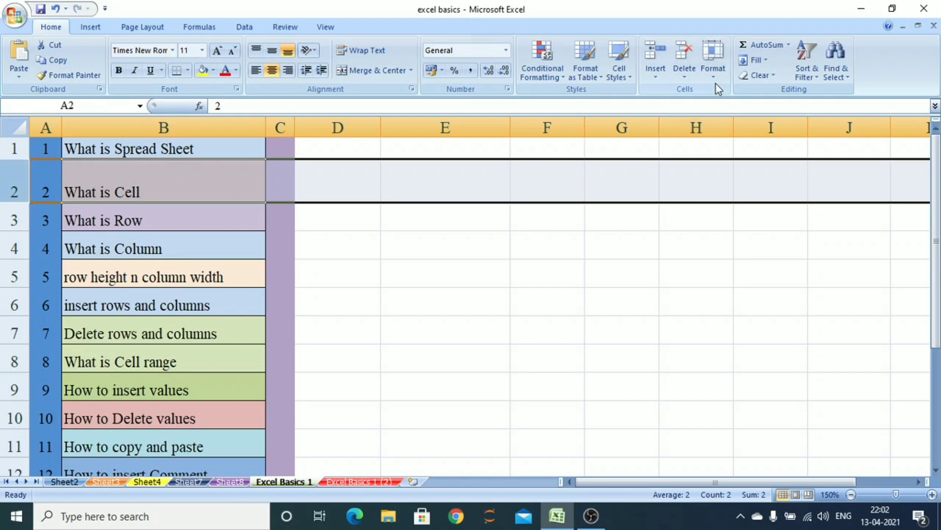
left_click(713, 73)
left_click(746, 123)
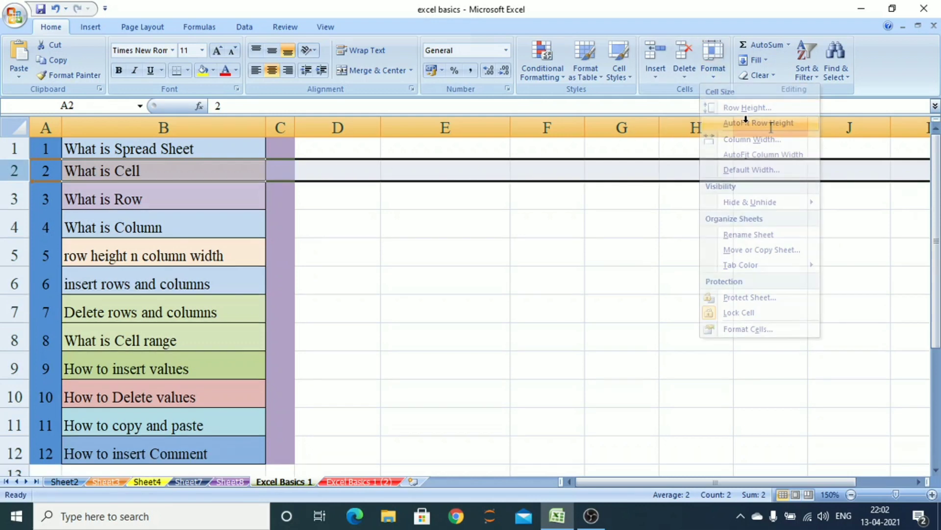
Make row 2 taller, then AutoFit it back to its content from its boundary
left_click_drag(14, 182, 12, 208)
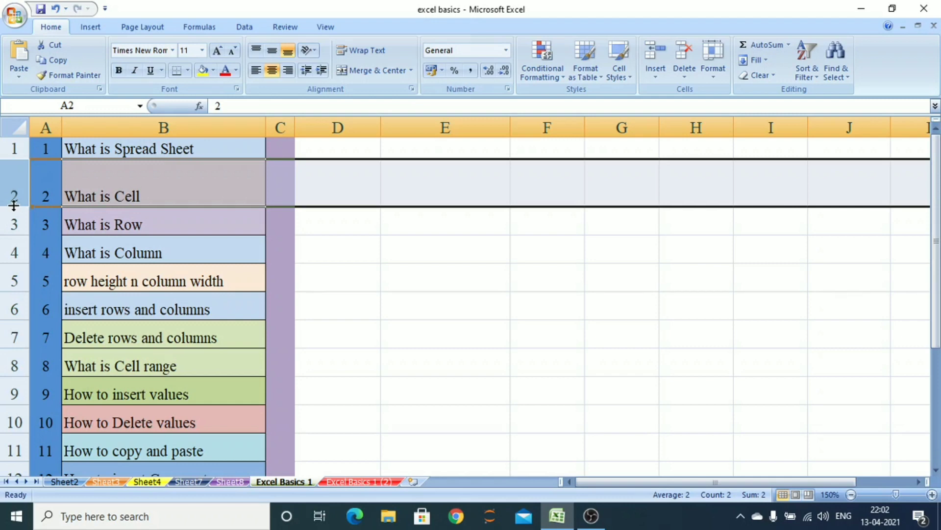
double_click(14, 206)
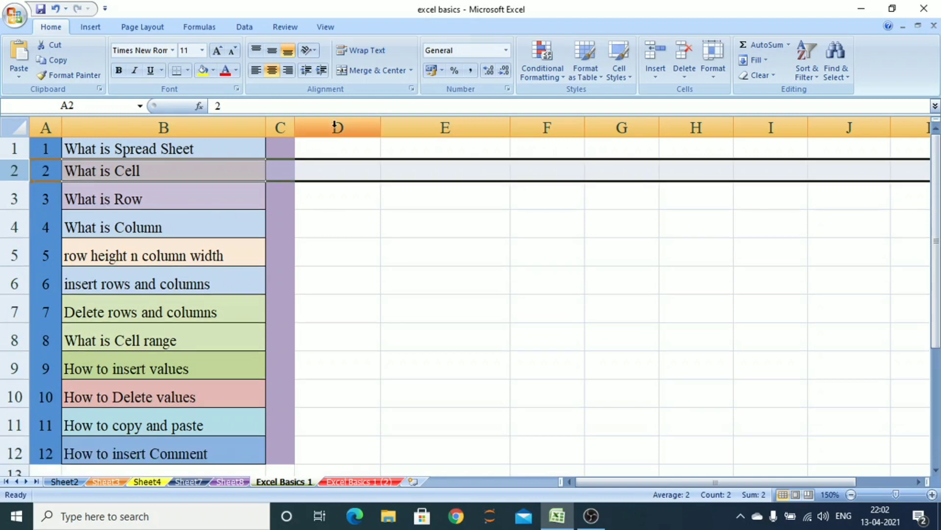
Widen column C and enter sdfsdf in cell C1
left_click_drag(295, 126, 446, 127)
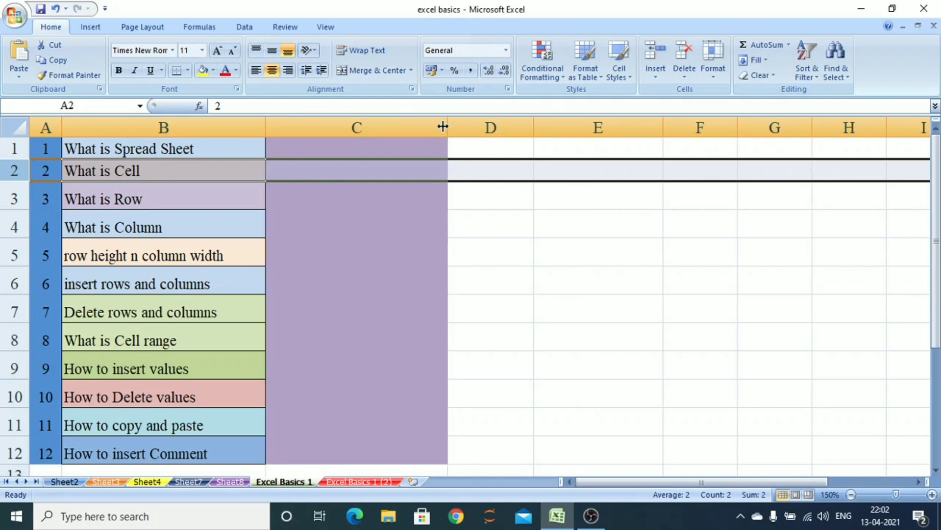
left_click(345, 144)
type("sdfsdf")
left_click(391, 212)
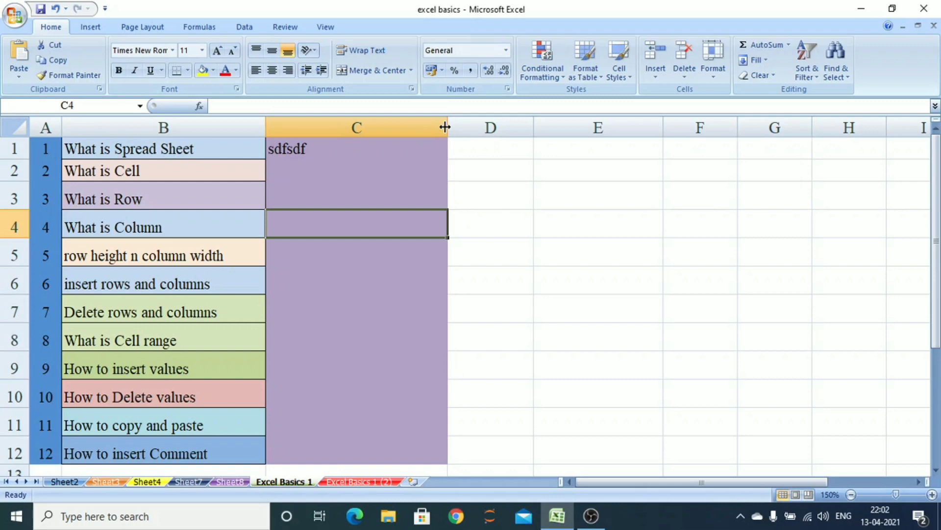
AutoFit column C's width to its content, then clear cell C1
double_click(445, 127)
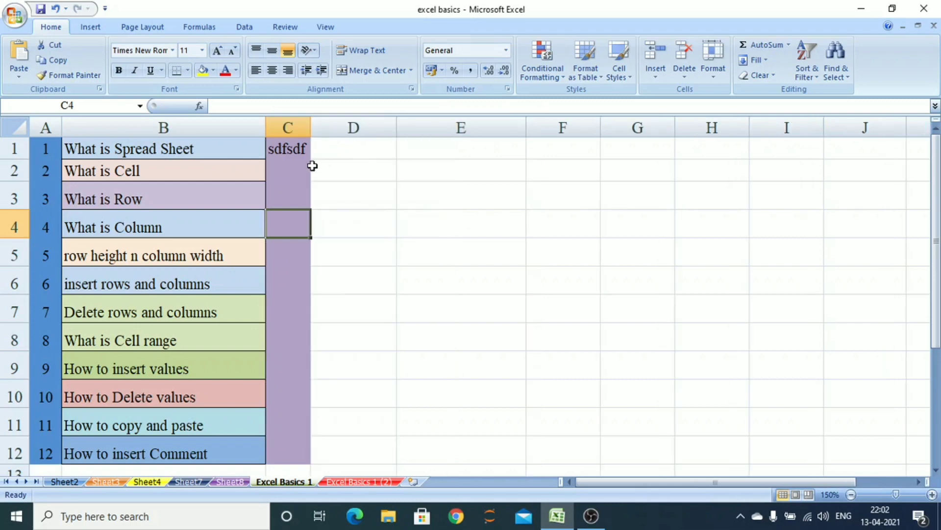
left_click(297, 151)
key("Delete")
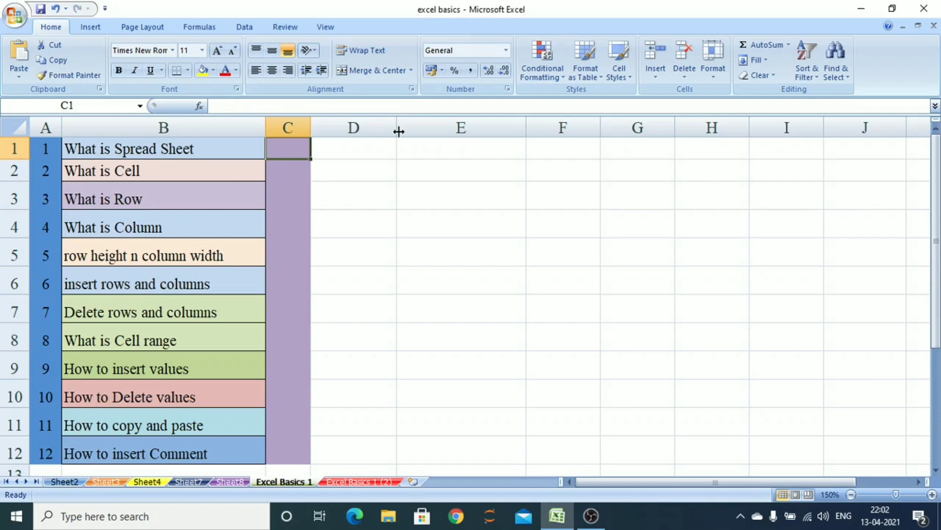
Set row 1's height to 20
left_click(711, 74)
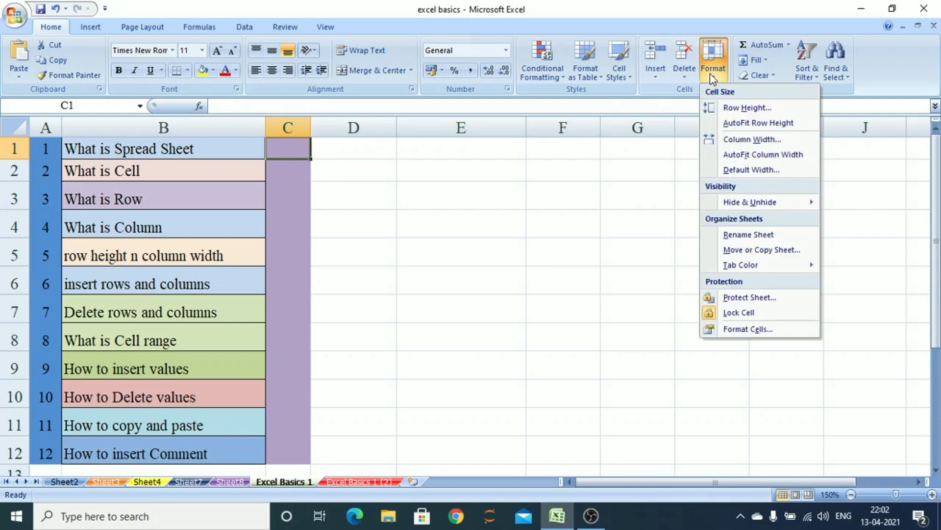
left_click(743, 108)
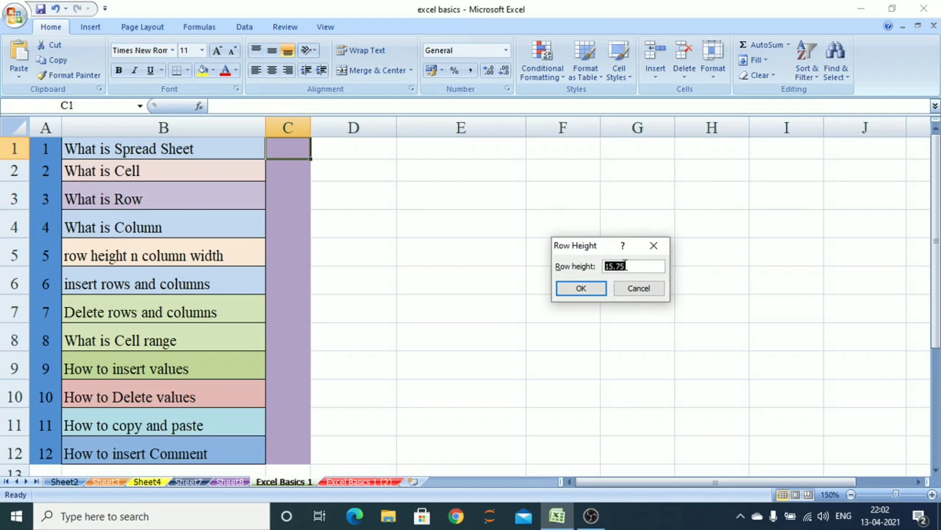
type("20")
key("Return")
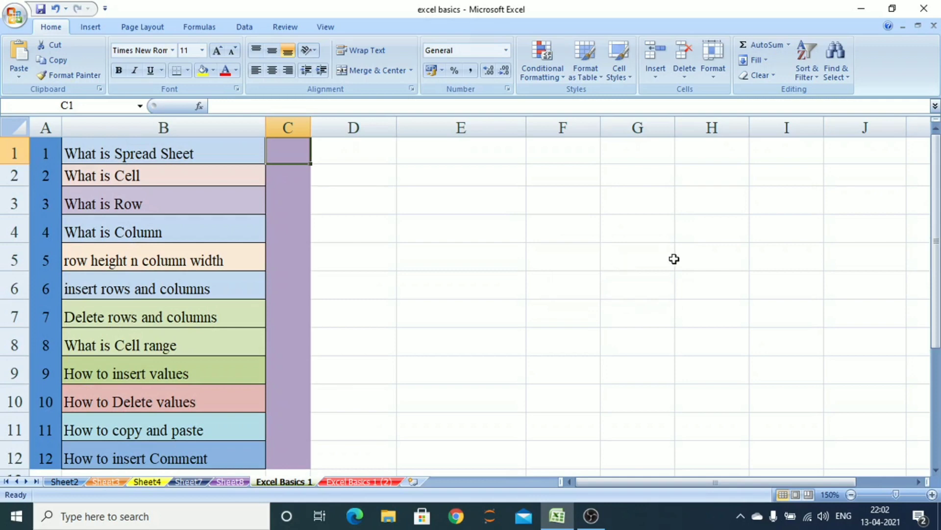
Select rows 1 and 2 and apply a row height of 20.25 to both
left_click(13, 176)
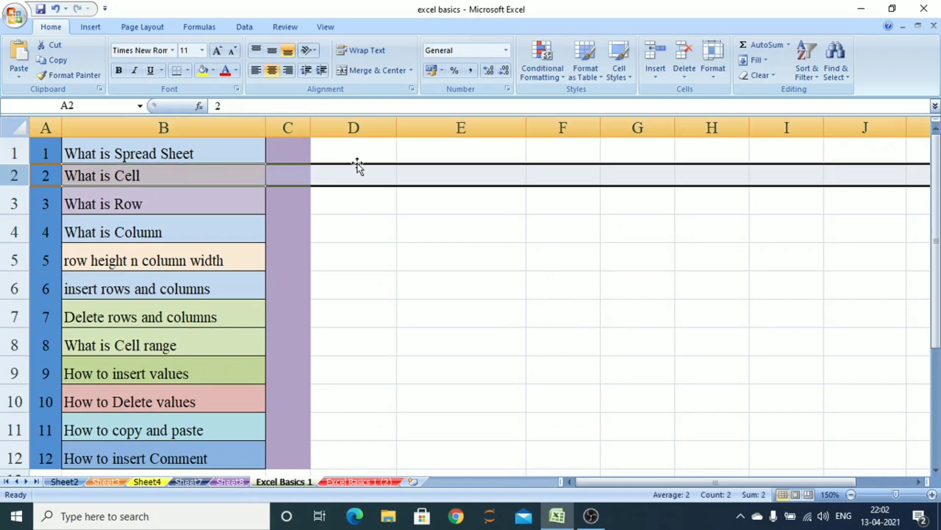
left_click_drag(12, 213, 17, 184)
left_click_drag(13, 153, 9, 172)
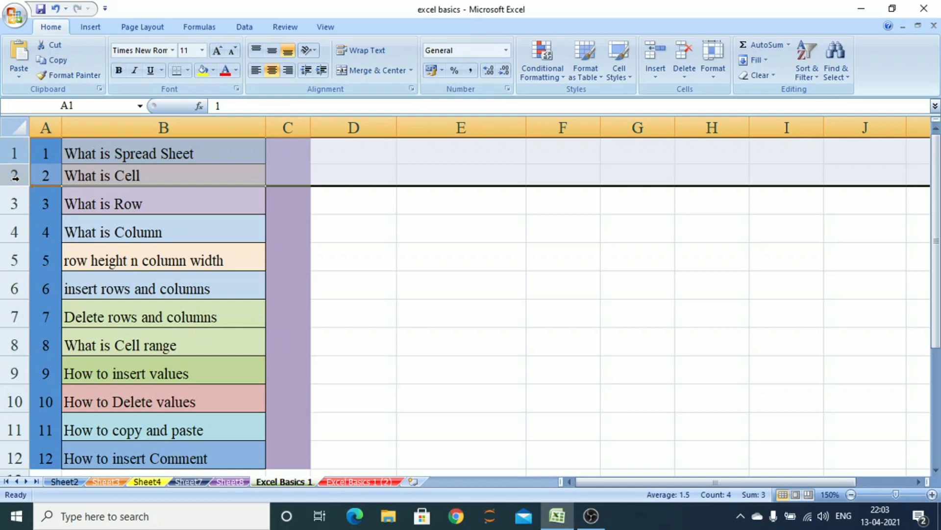
left_click(714, 73)
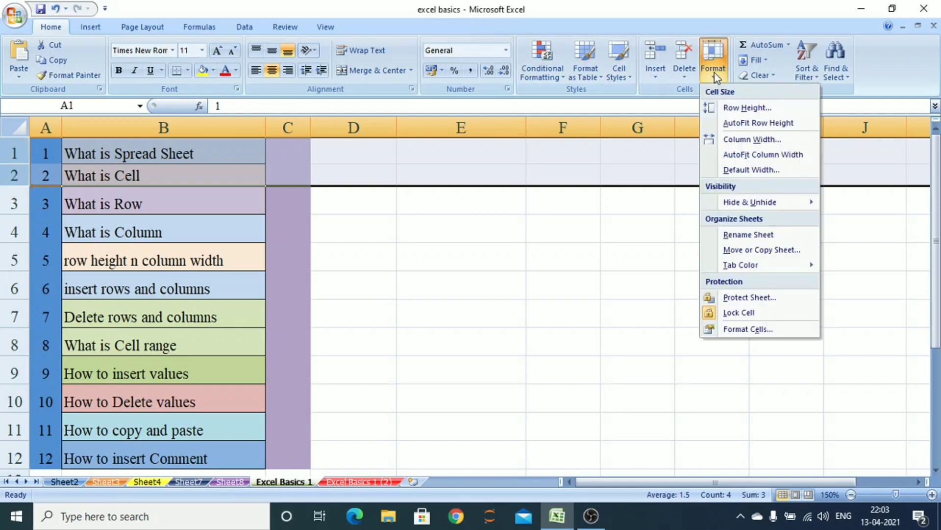
left_click(746, 108)
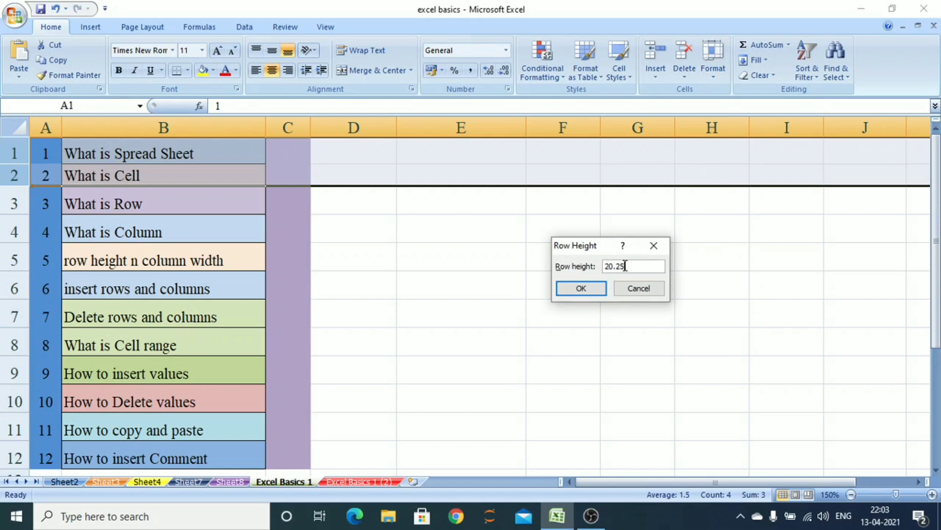
left_click(595, 290)
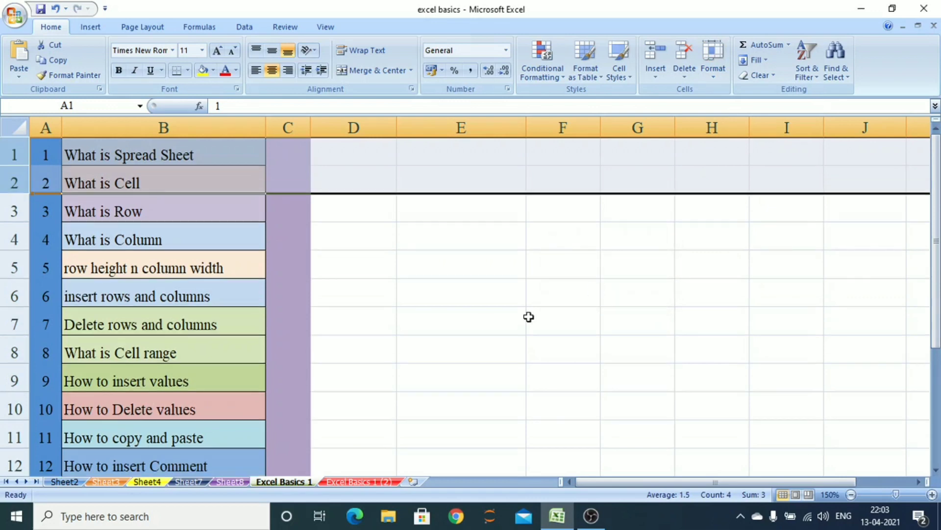
Select column D and apply a column width of 9.75
left_click(360, 147)
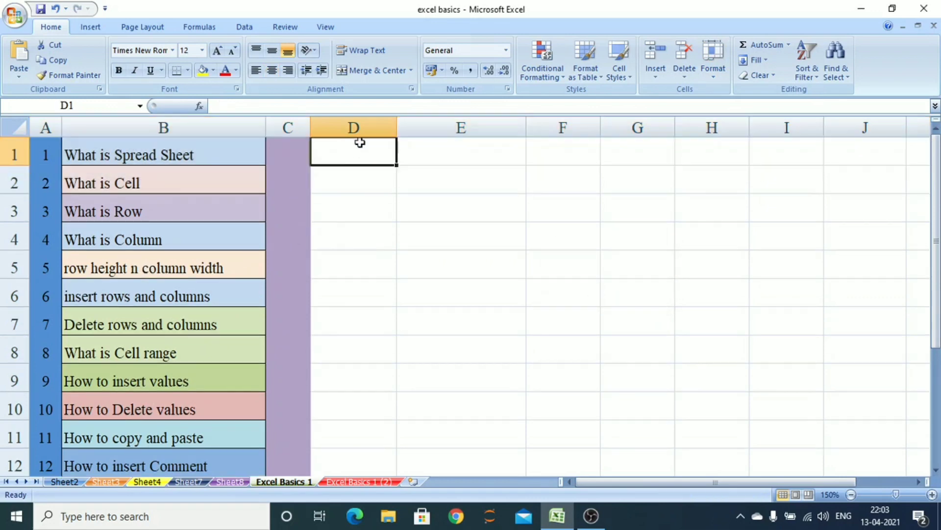
left_click(360, 129)
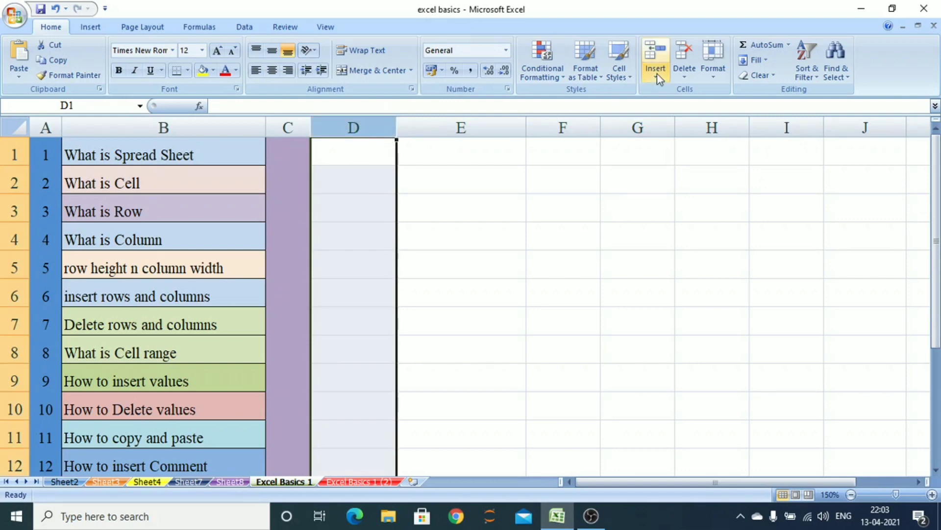
left_click(715, 72)
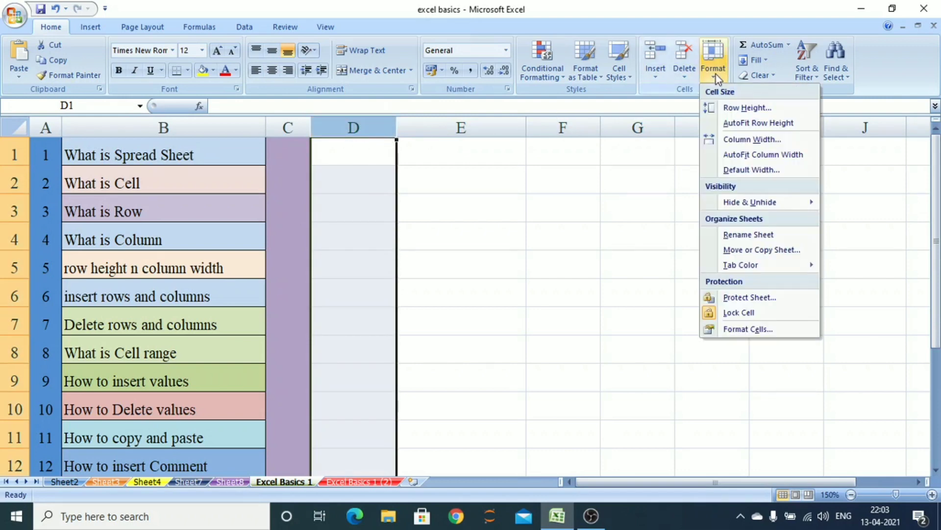
left_click(740, 140)
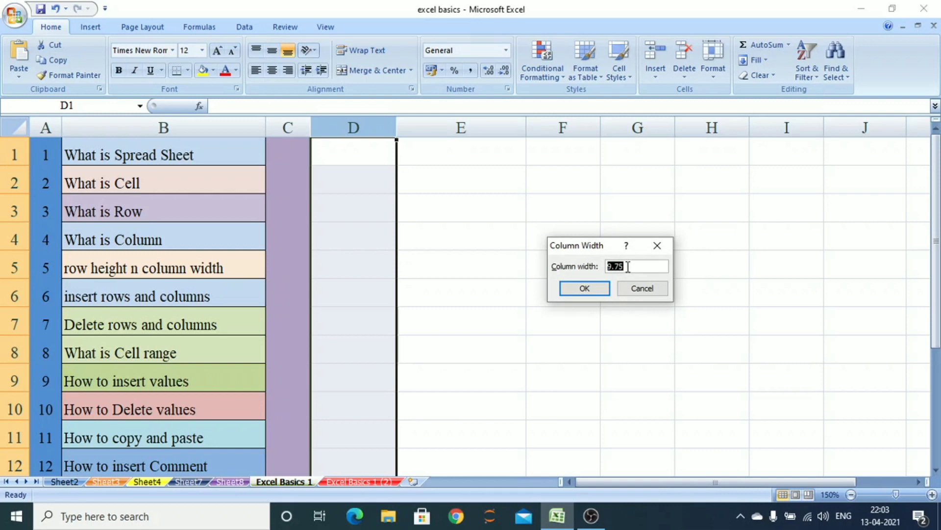
left_click(603, 288)
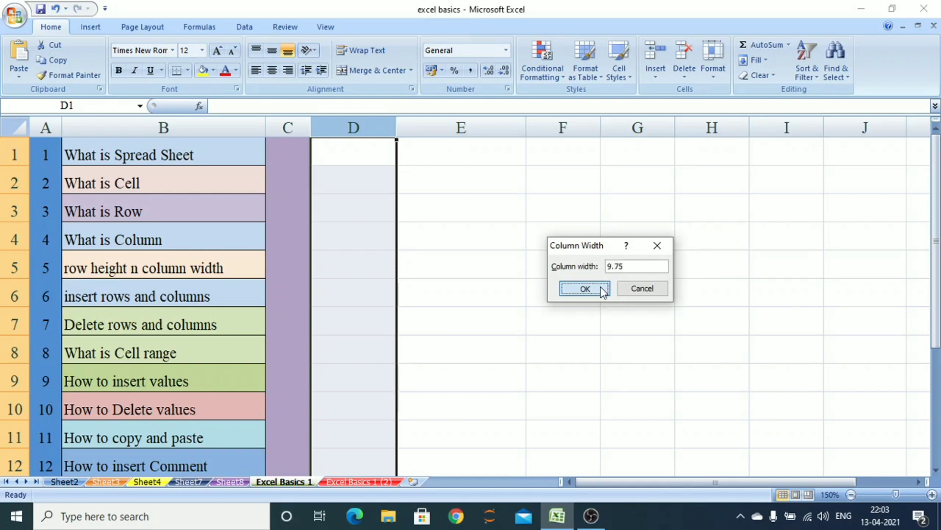
Select columns C through I and set their column width to 9.75
left_click_drag(284, 129, 785, 127)
left_click(714, 76)
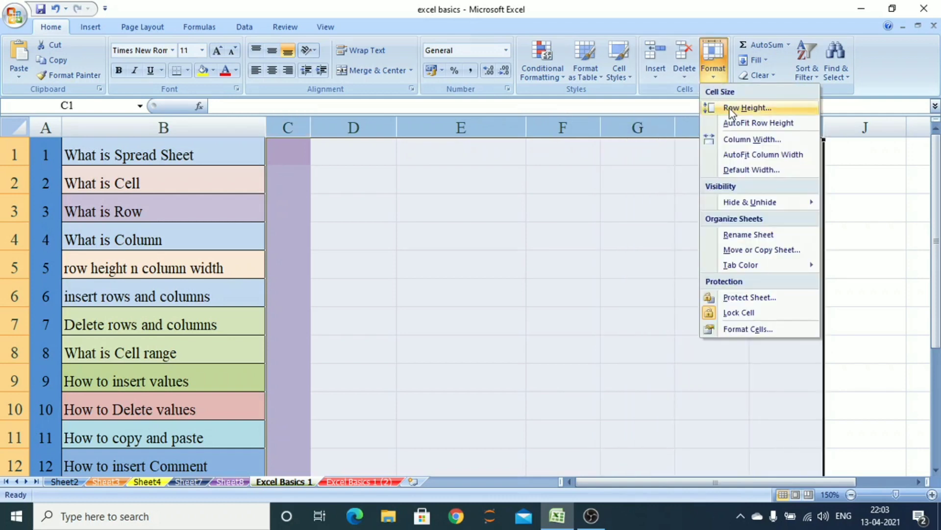
left_click(758, 140)
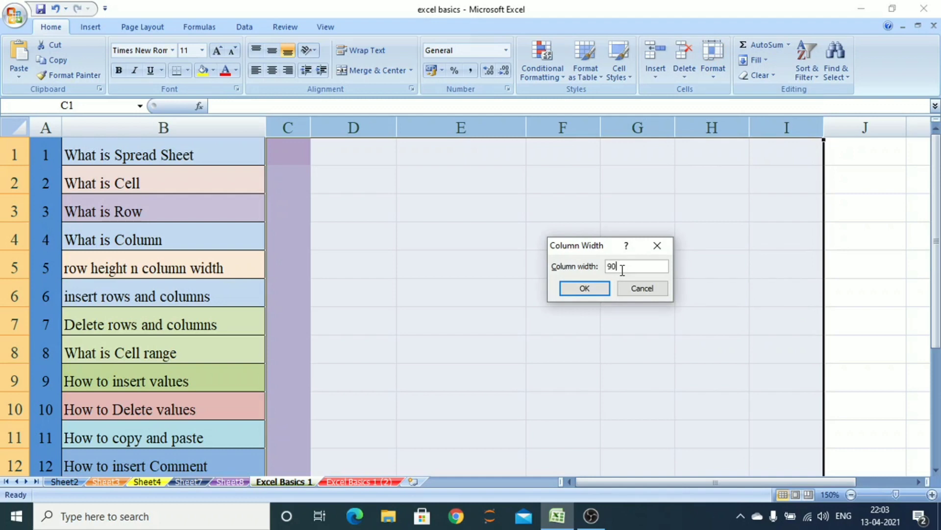
left_click(593, 290)
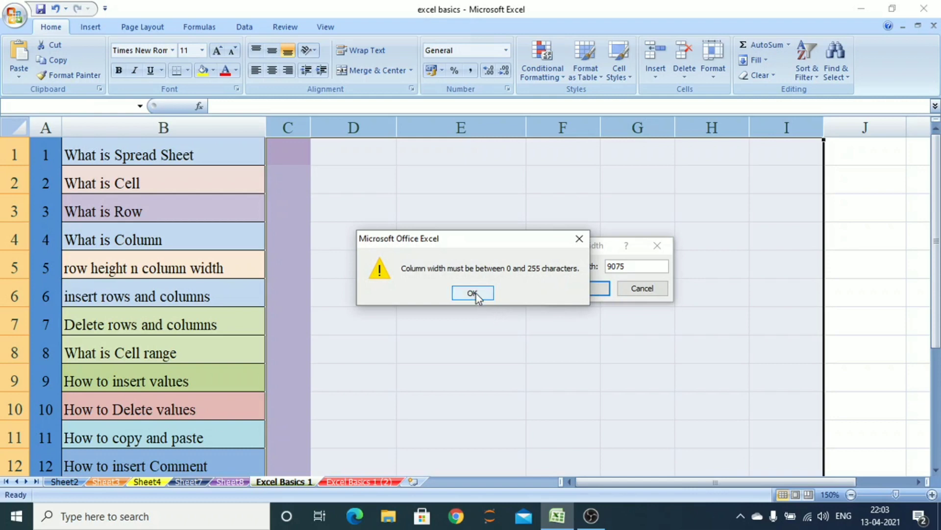
left_click(473, 294)
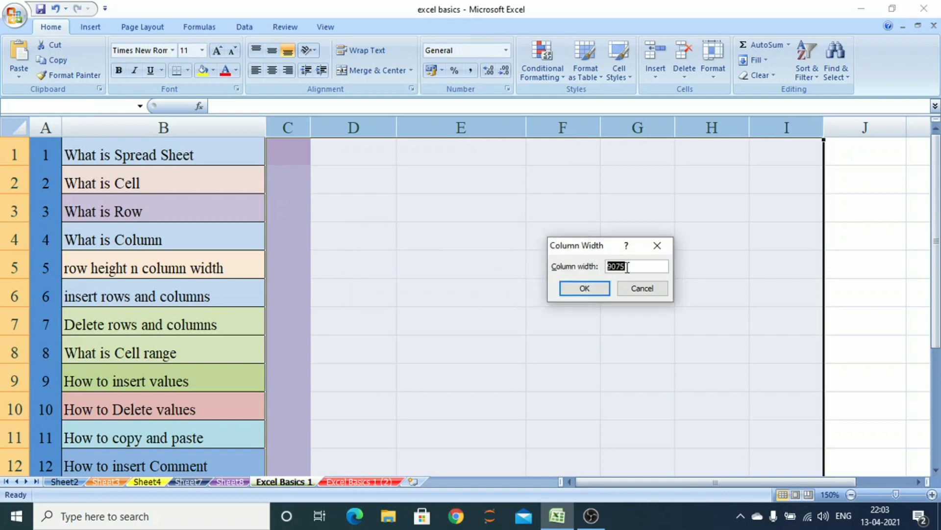
type("9.75")
left_click(580, 290)
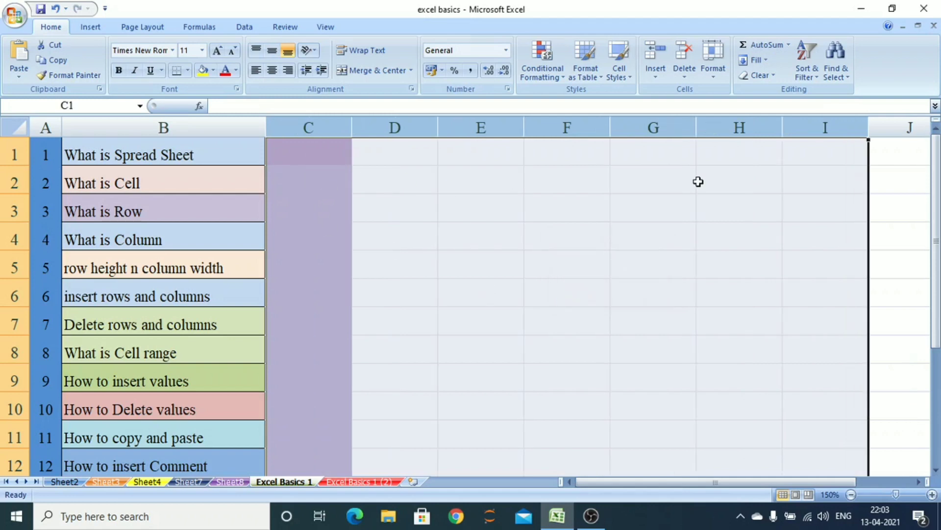
Set row 5's height to 40
left_click(412, 260)
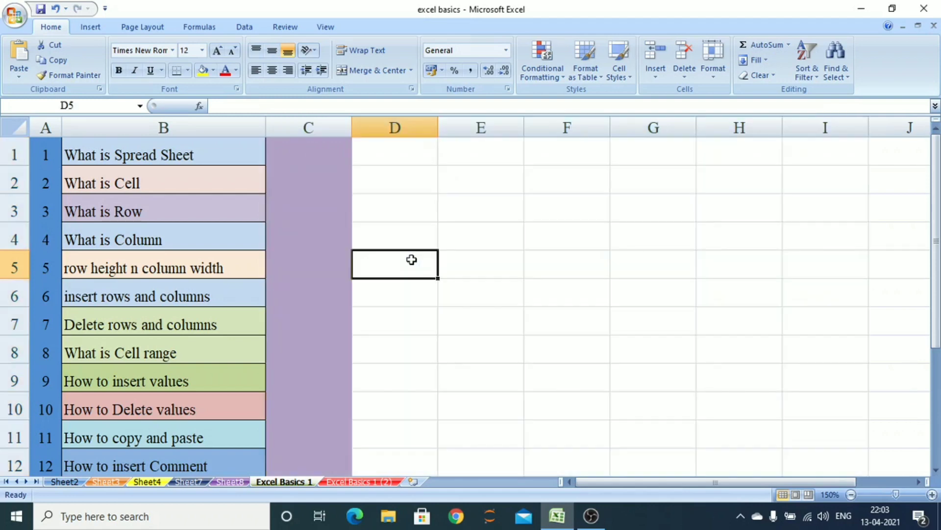
mouse_move(351, 129)
left_mouse_down()
mouse_move(421, 129)
mouse_move(352, 128)
left_mouse_up()
mouse_move(20, 166)
left_mouse_down()
mouse_move(18, 207)
mouse_move(25, 167)
left_mouse_up()
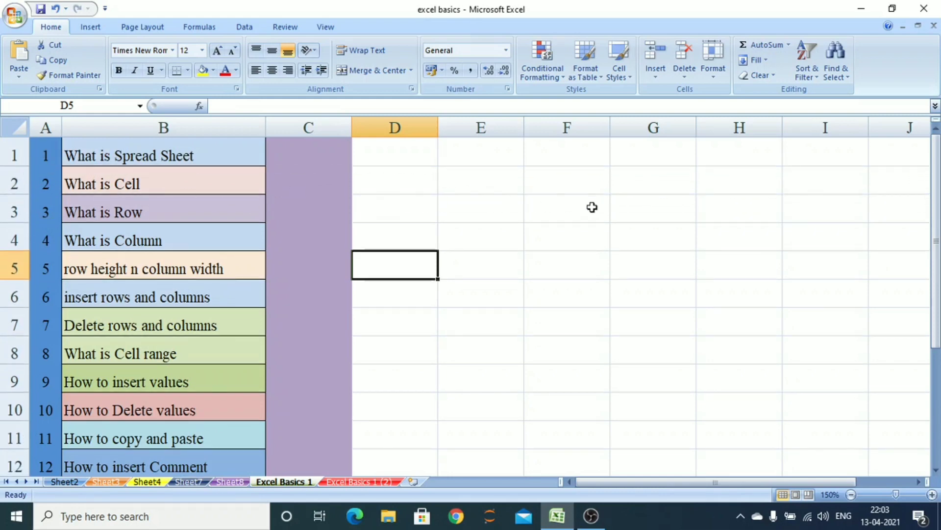
left_click(719, 74)
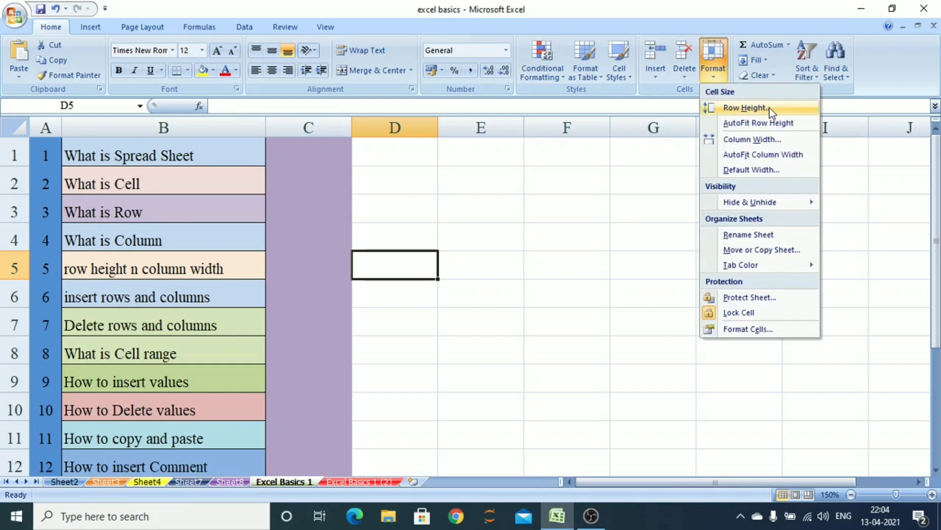
left_click(770, 108)
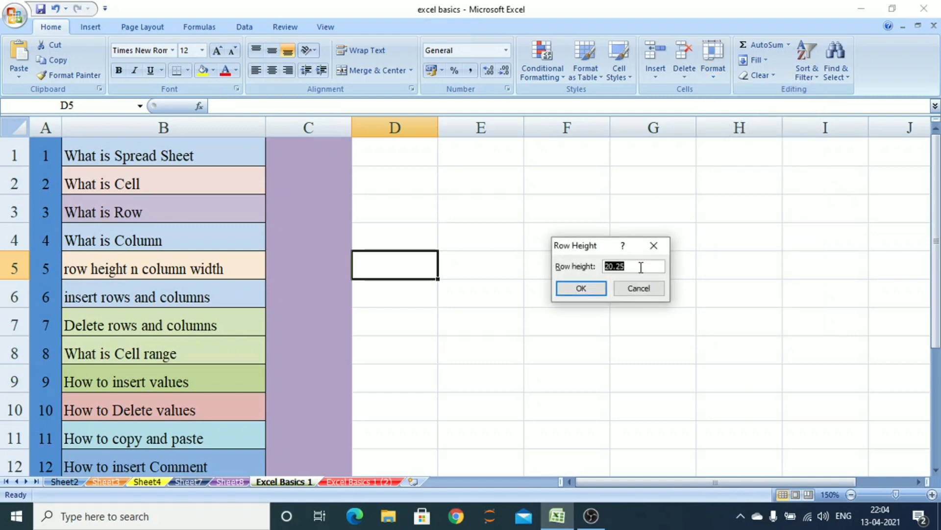
type("40")
key("Return")
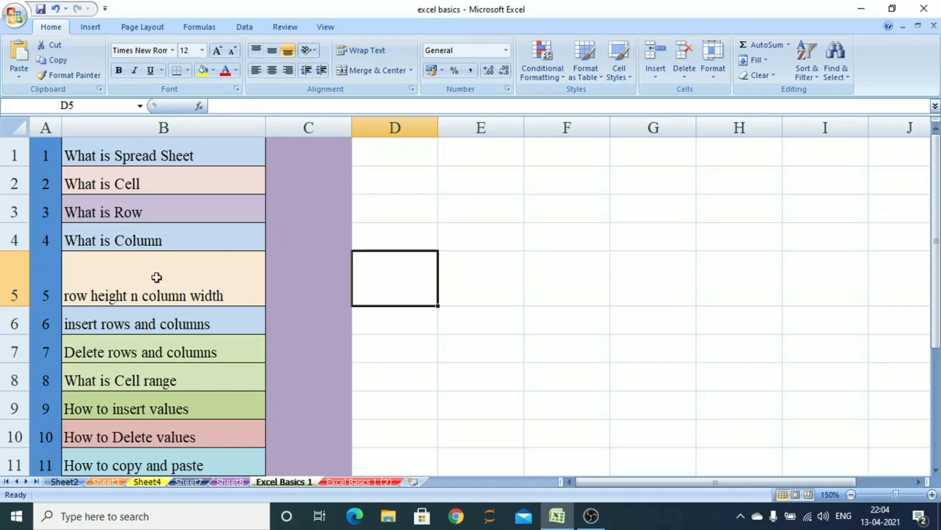
Set row 5's height to 20, then AutoFit the row height
left_click(716, 76)
left_click(733, 108)
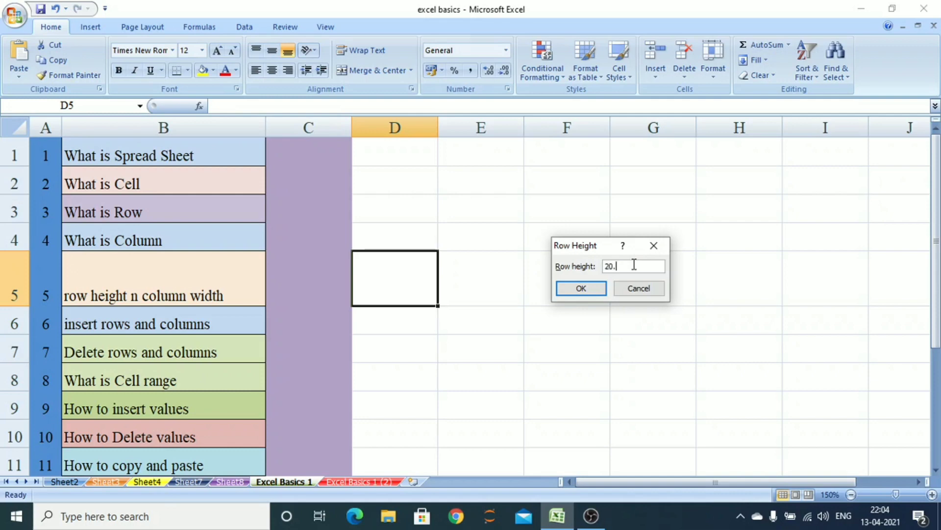
left_click(580, 288)
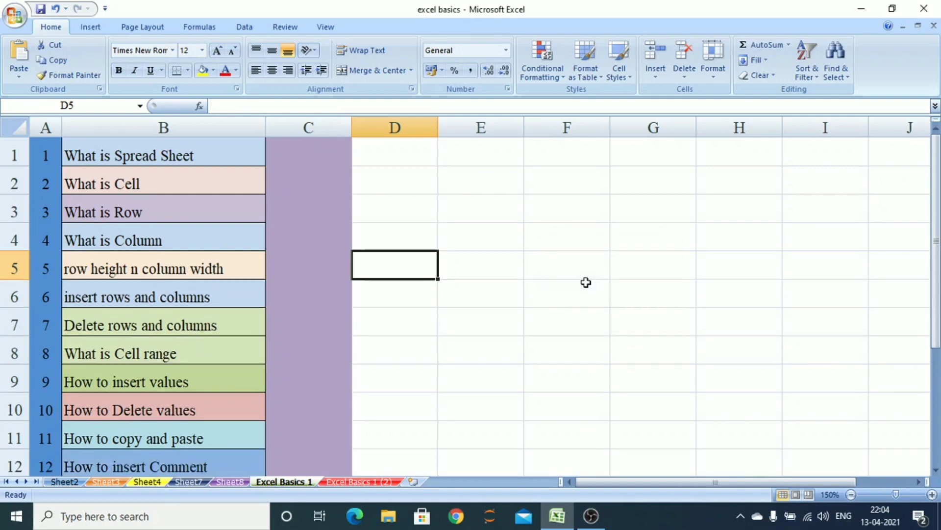
left_click(714, 77)
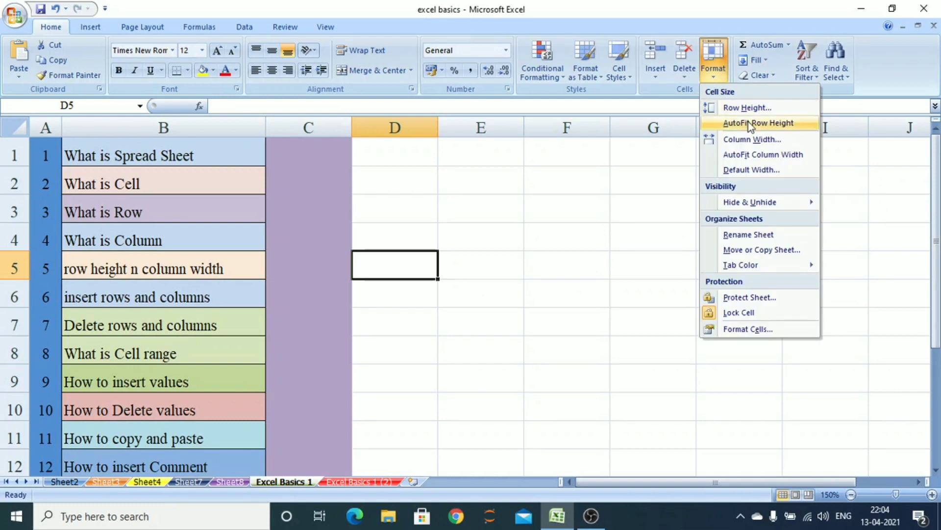
left_click(749, 122)
Set column D's width to 20
left_click(721, 74)
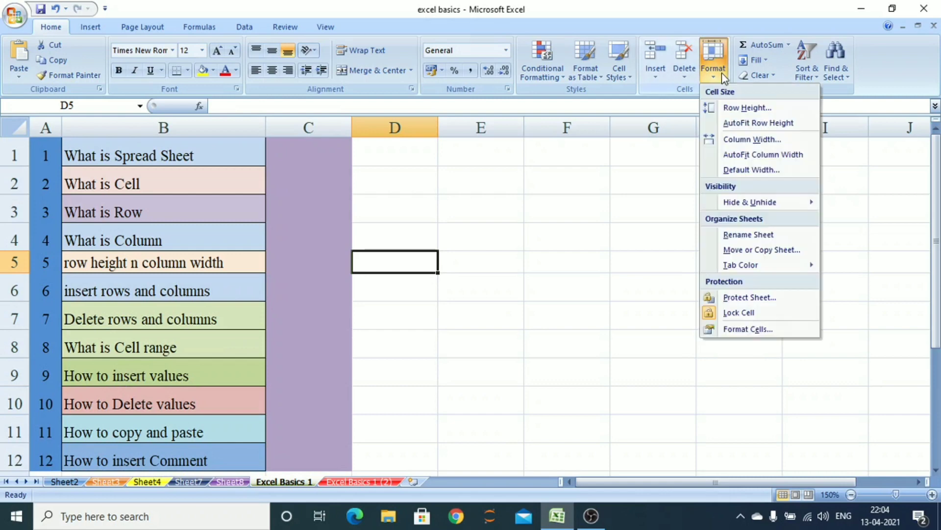
left_click(739, 140)
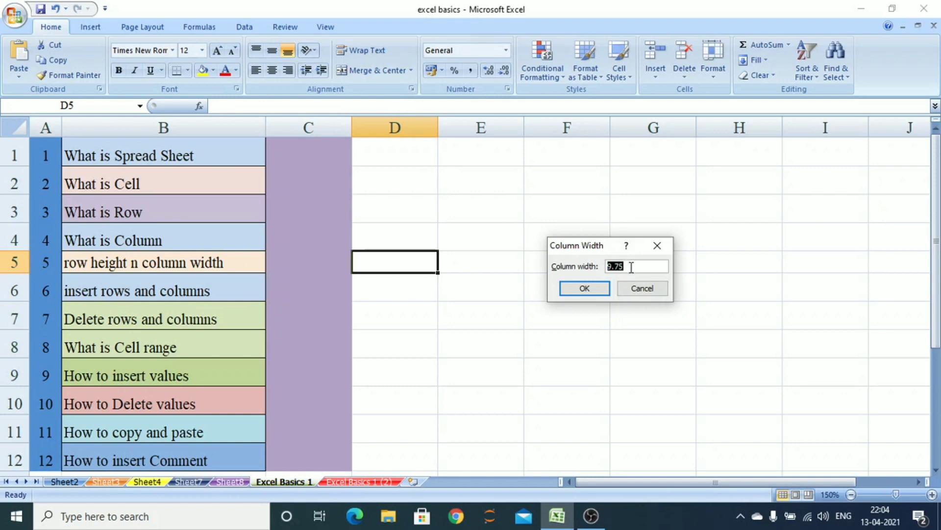
type("20")
key("Return")
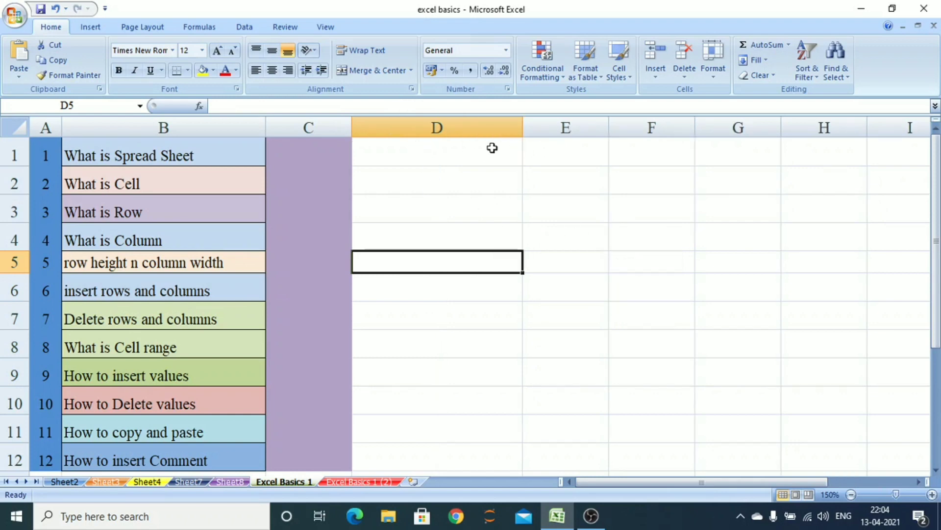
Set column D's width to 8.38
left_click(716, 76)
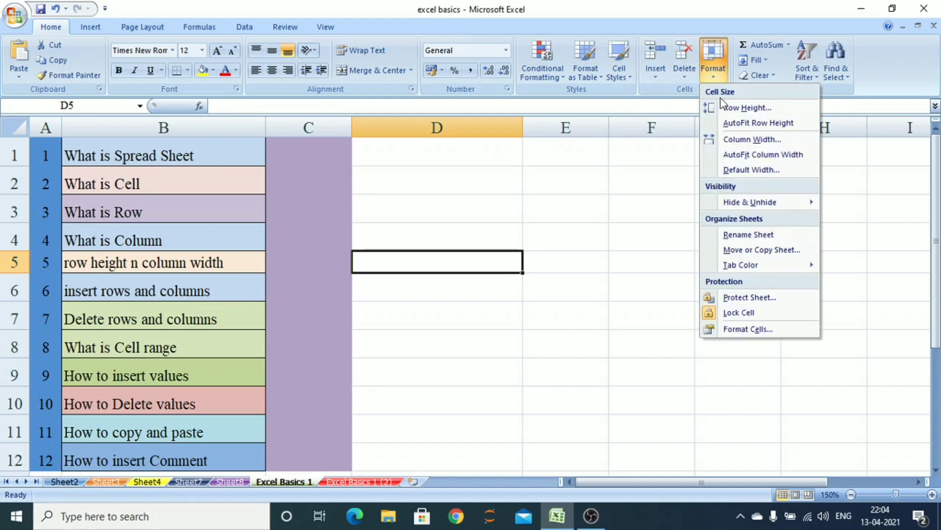
left_click(747, 140)
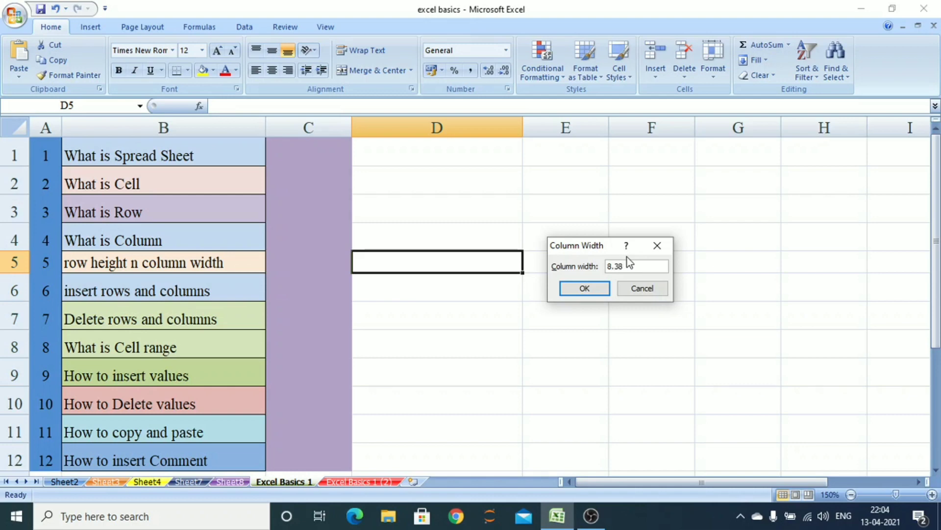
left_click(593, 293)
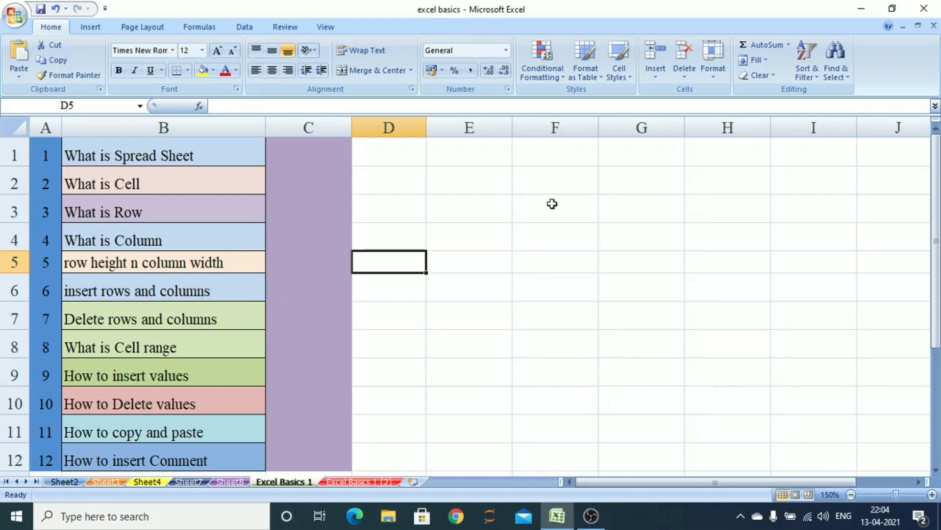
Set the sheet's standard default column width to 8.38
left_click(714, 67)
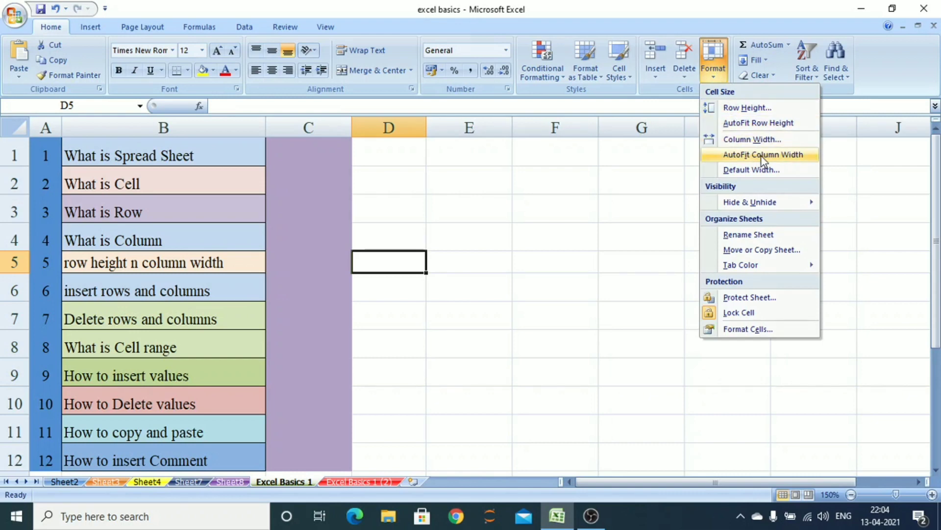
left_click(763, 171)
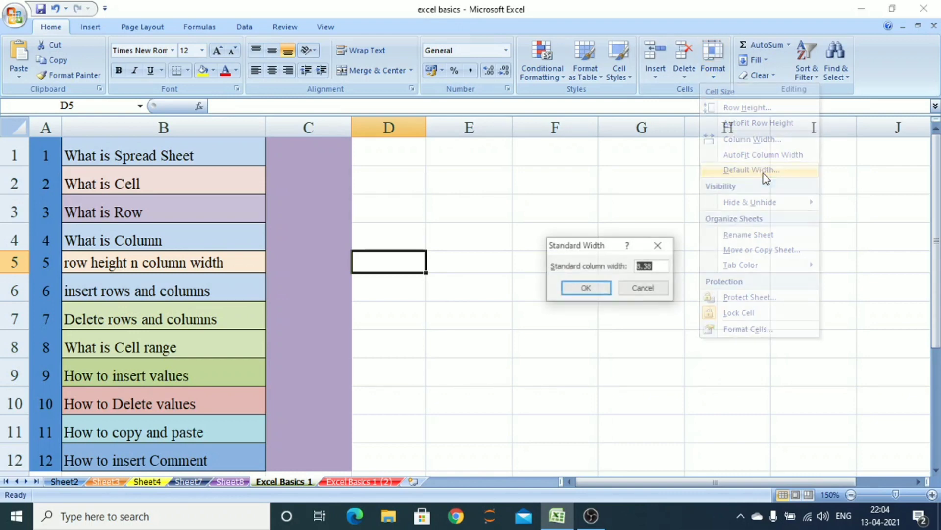
left_click(588, 290)
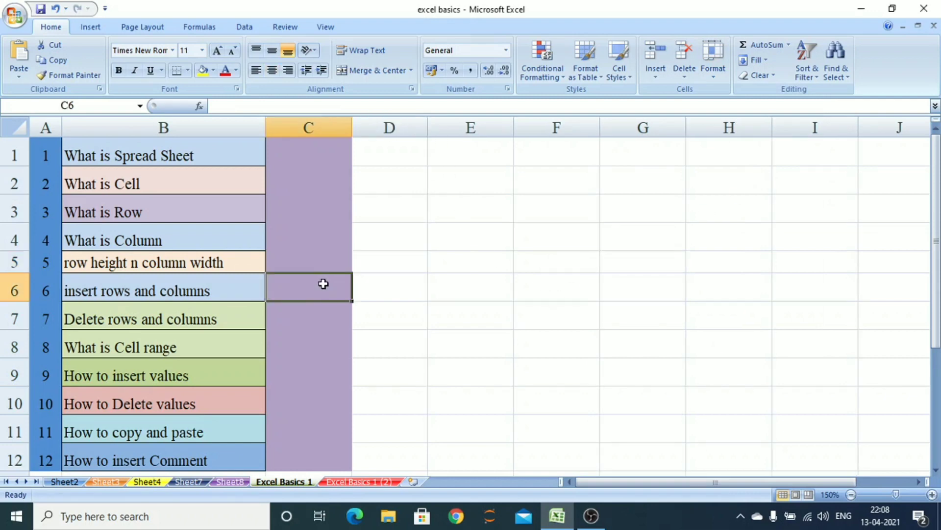
Insert a blank row above the row containing insert rows and columns
left_click(189, 296)
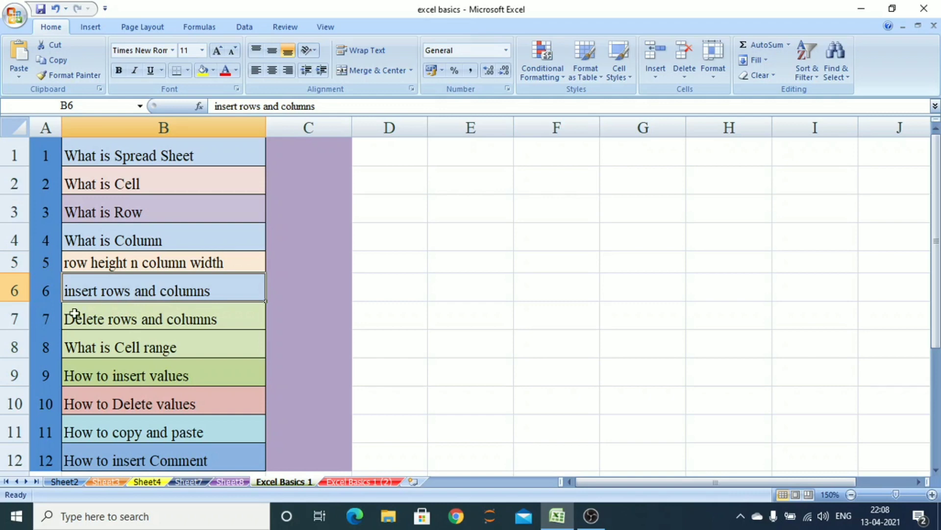
right_click(14, 292)
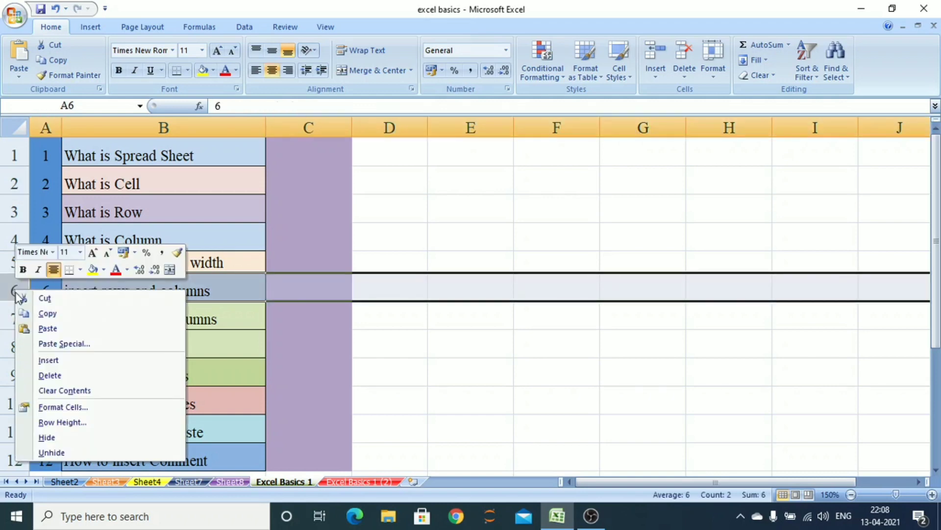
left_click(55, 361)
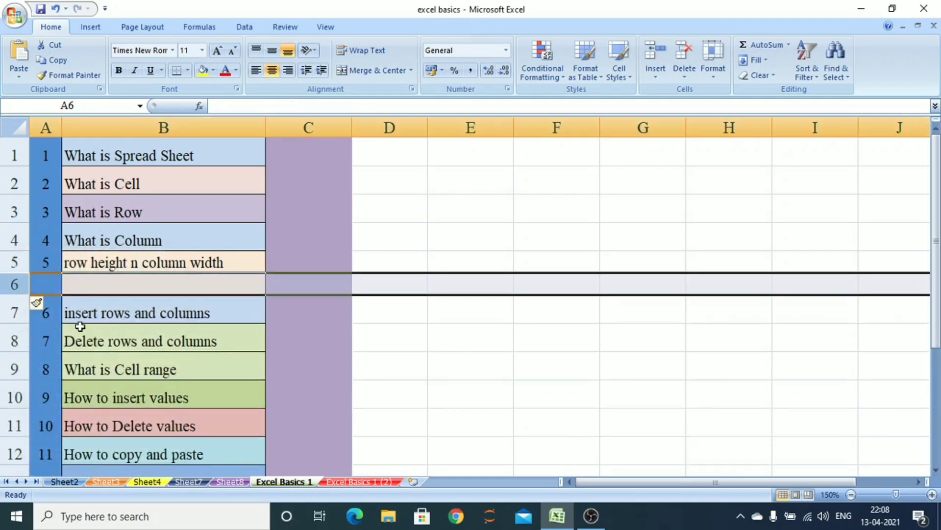
Insert three blank rows above the row containing row height n column width
left_click(108, 282)
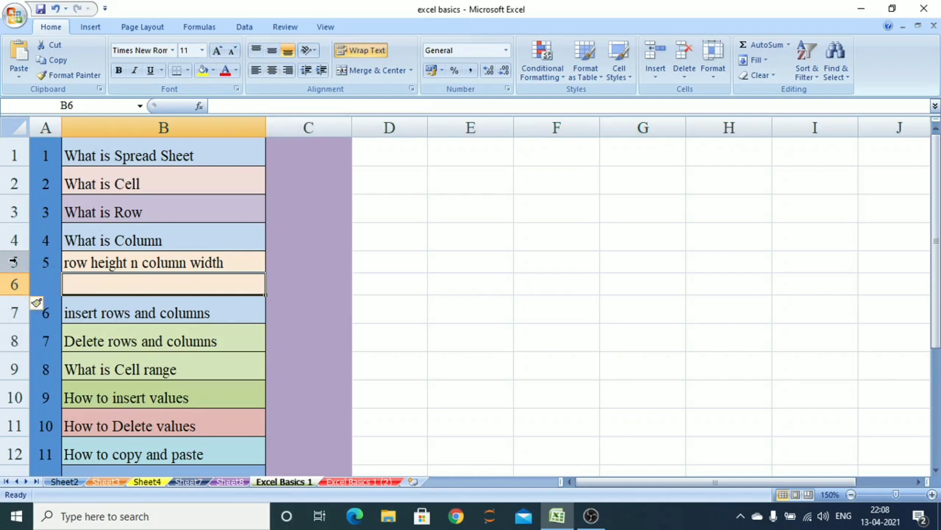
left_click(14, 269)
left_click_drag(14, 269, 16, 312)
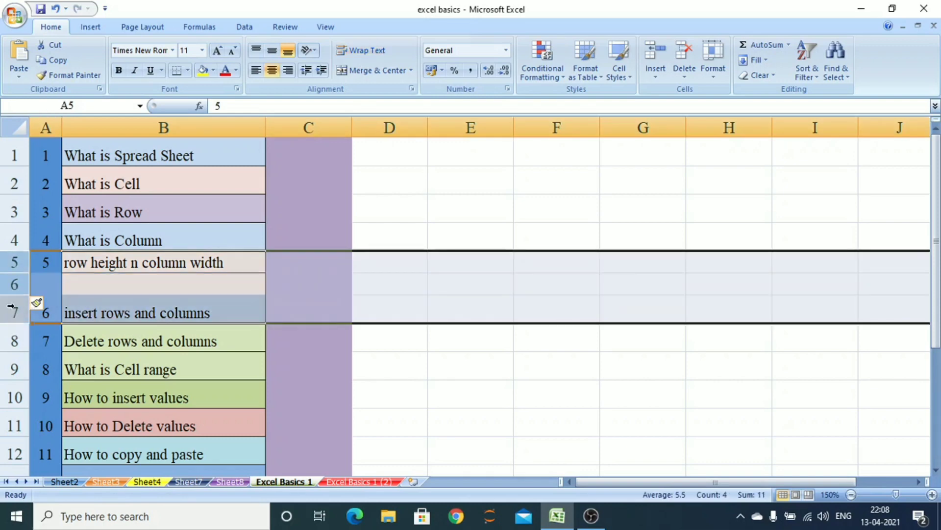
right_click(12, 267)
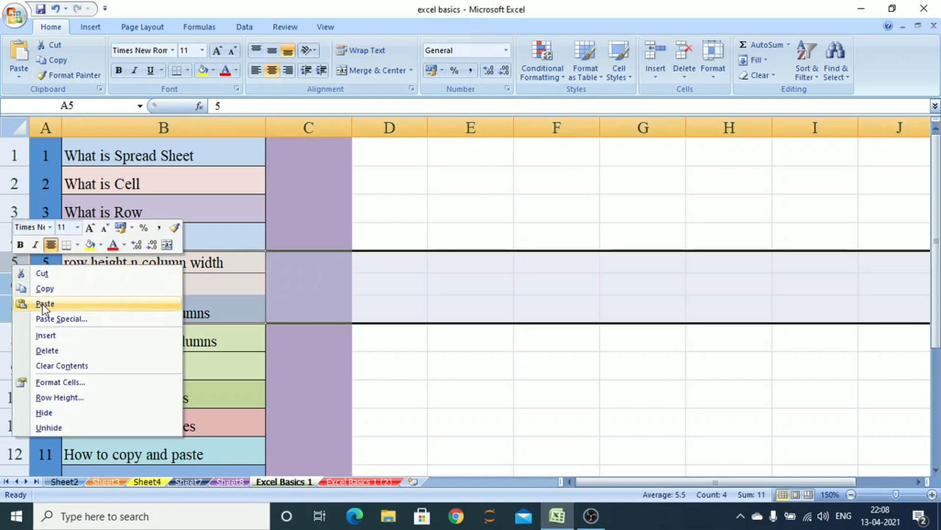
left_click(58, 336)
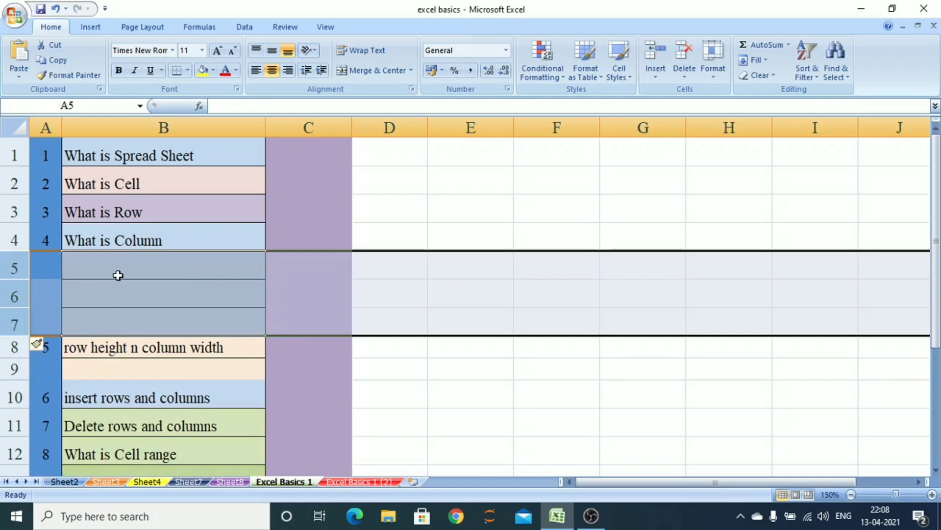
Insert a blank column before the purple column C
left_click(114, 275)
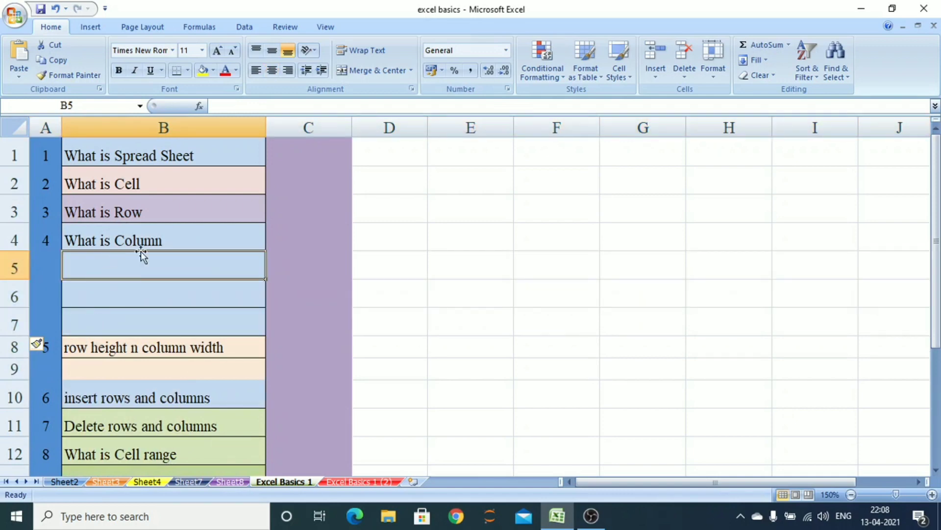
left_click(284, 128)
right_click(286, 131)
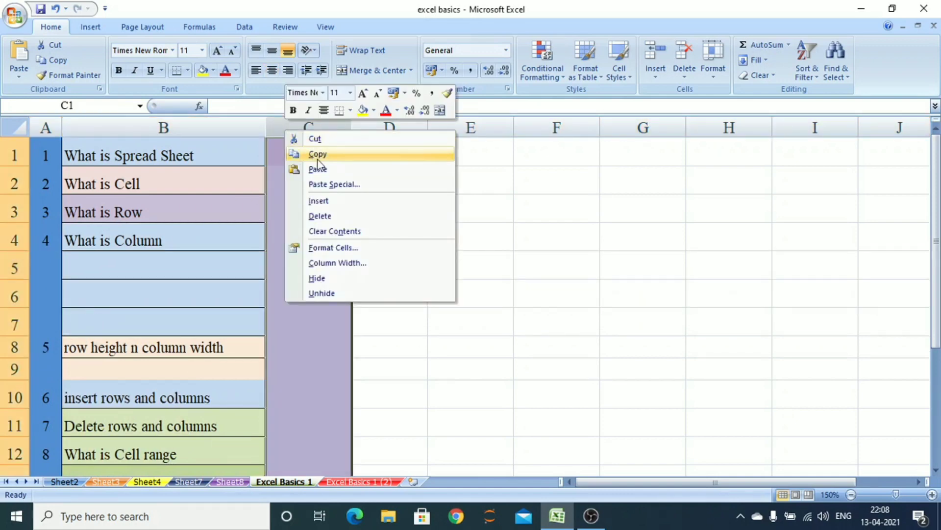
left_click(289, 127)
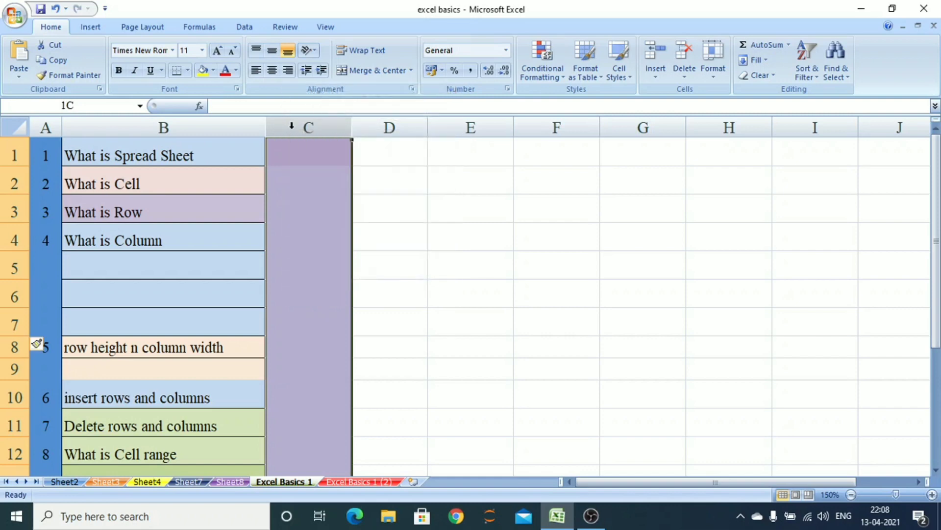
right_click(292, 127)
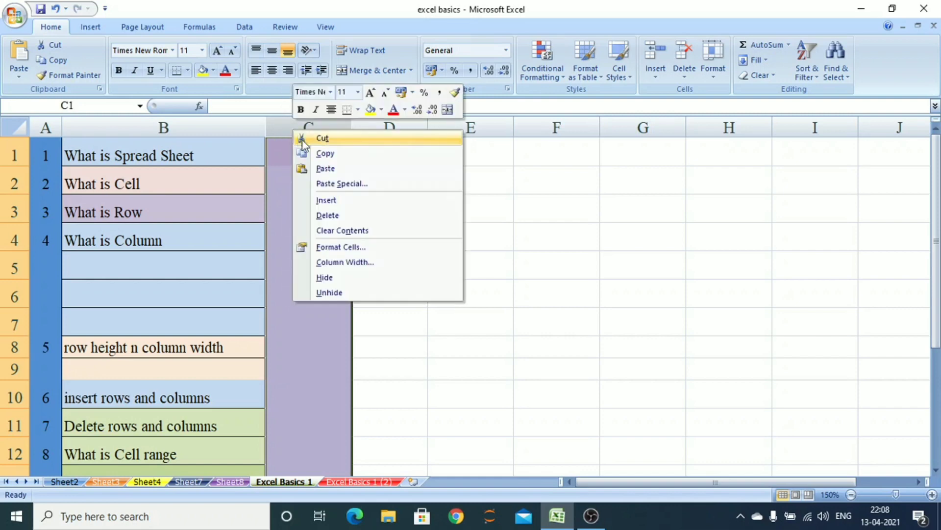
left_click(328, 201)
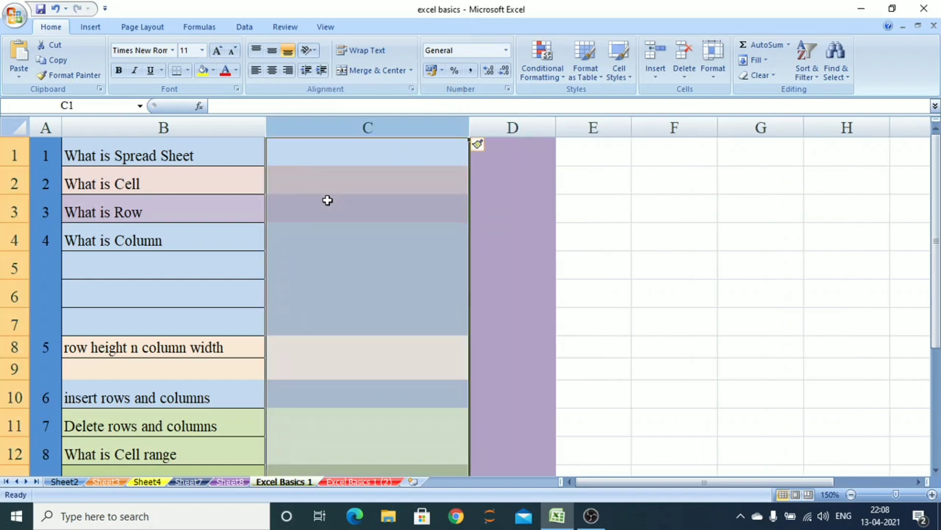
Insert another blank column before the purple column D
left_click(401, 210)
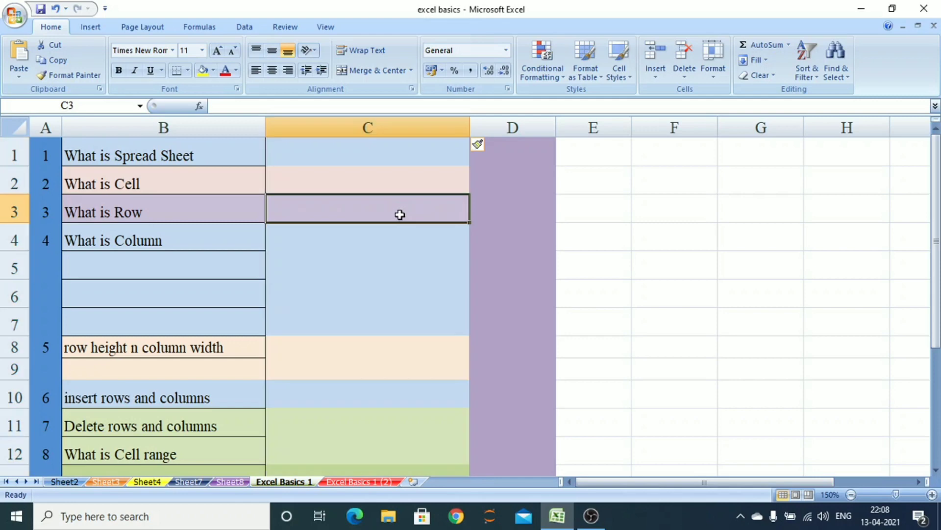
right_click(580, 131)
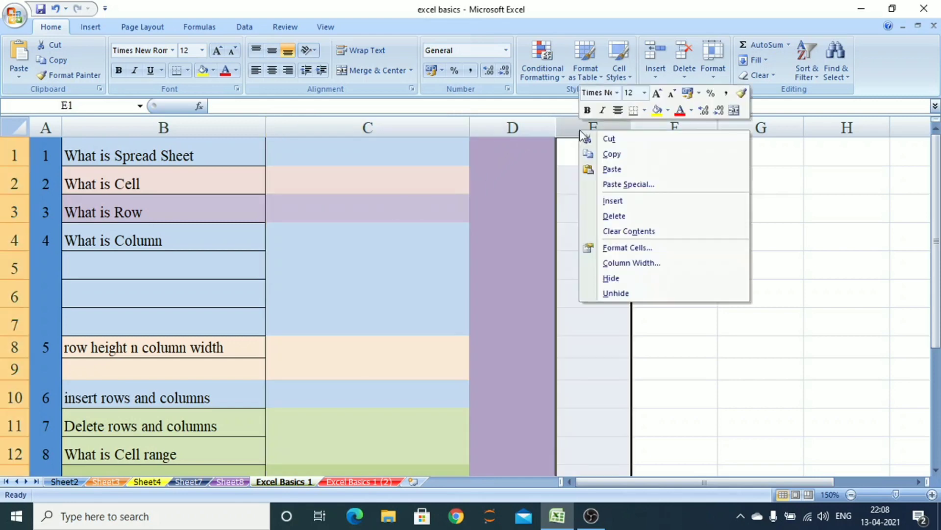
right_click(542, 131)
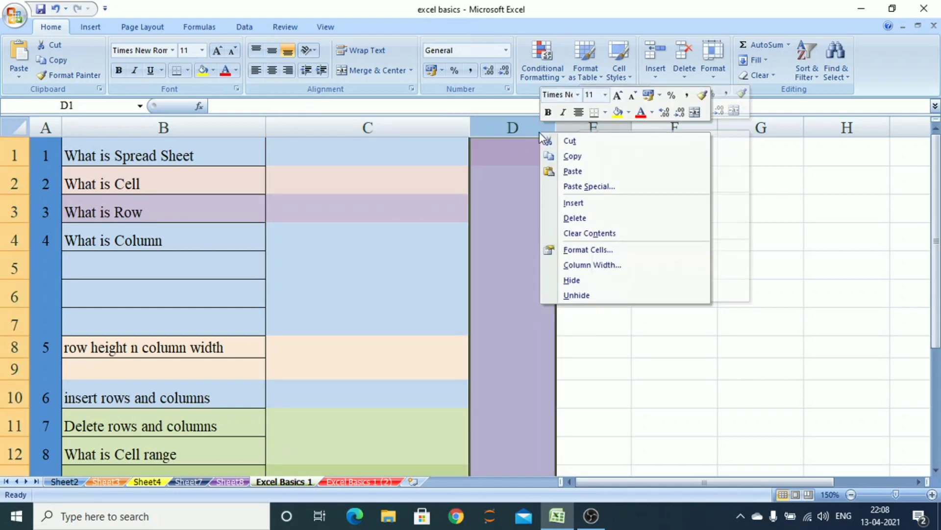
left_click(582, 205)
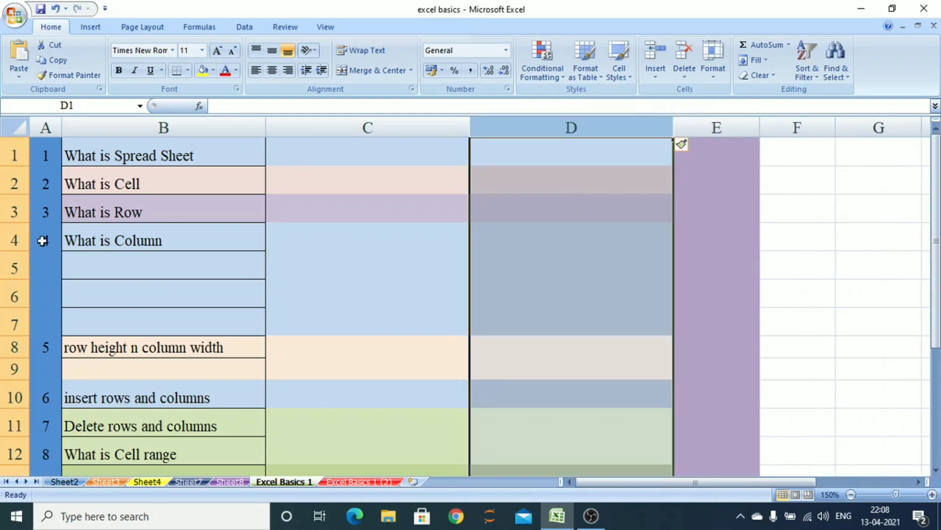
Insert a blank row above the What is Column row
left_click(13, 239)
right_click(13, 239)
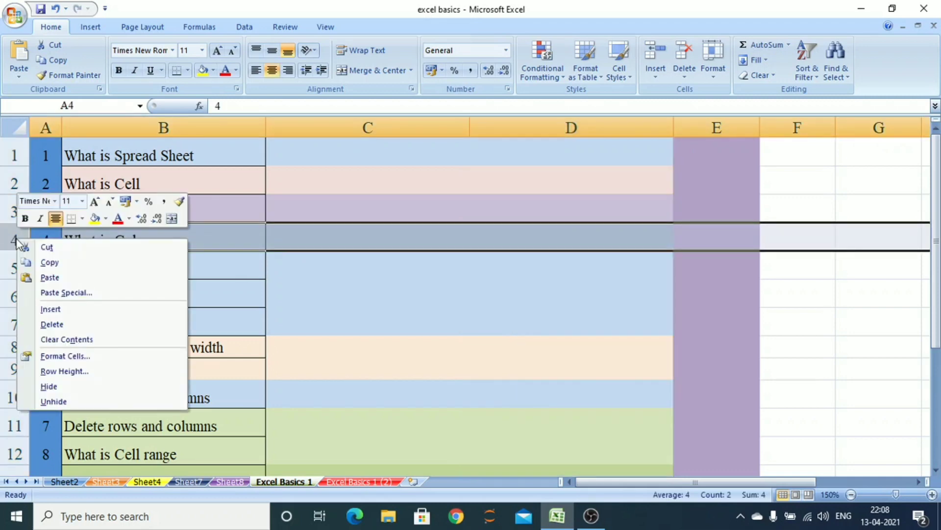
left_click(49, 309)
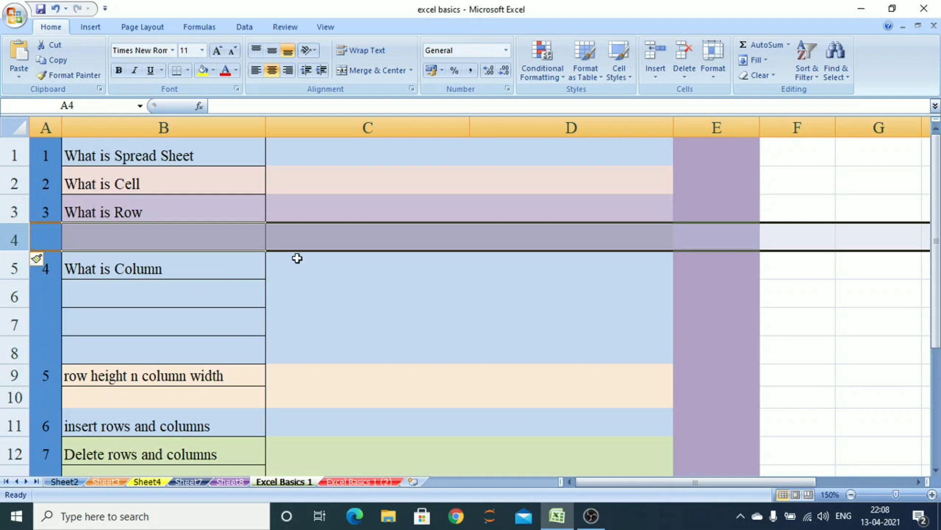
Delete the two inserted blank columns C and D
left_click(392, 126)
right_click(393, 127)
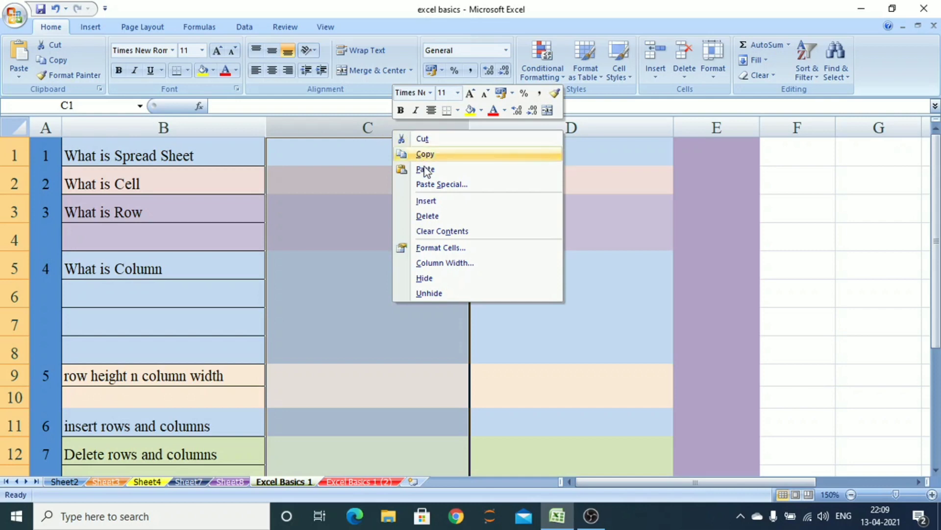
left_click(415, 216)
right_click(357, 131)
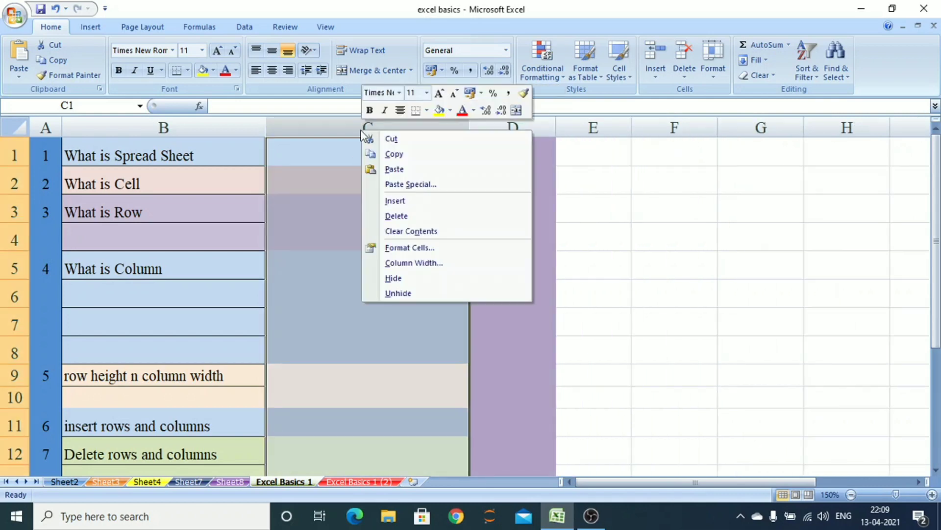
left_click(392, 215)
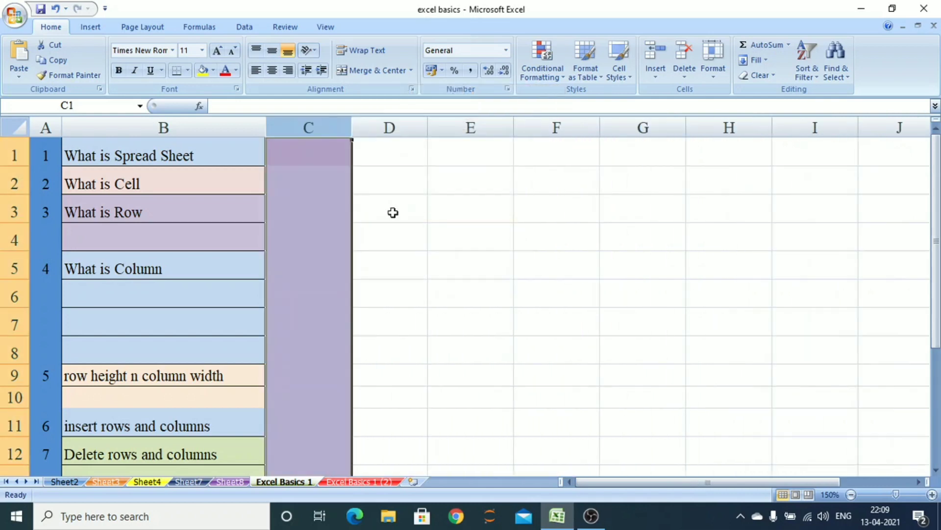
Delete every inserted blank row one at a time, including the one below row height n column width
right_click(9, 238)
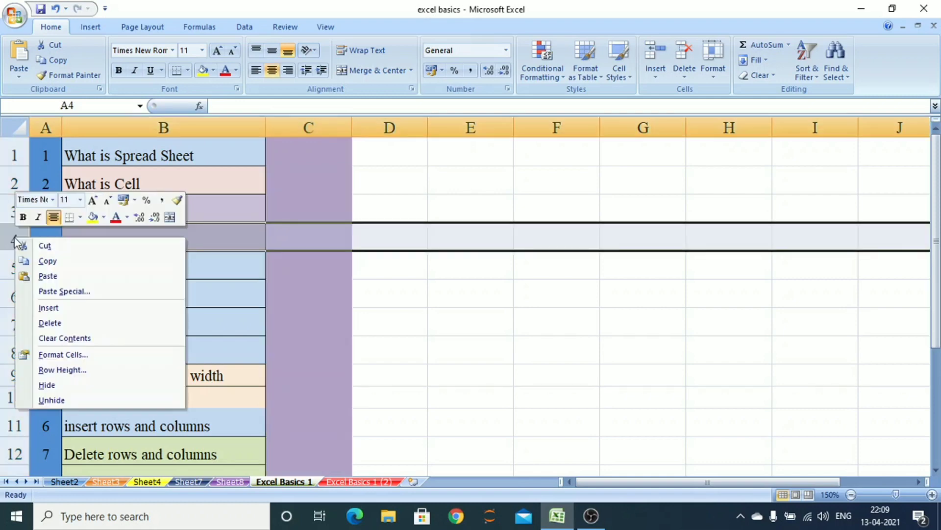
left_click(75, 324)
right_click(19, 273)
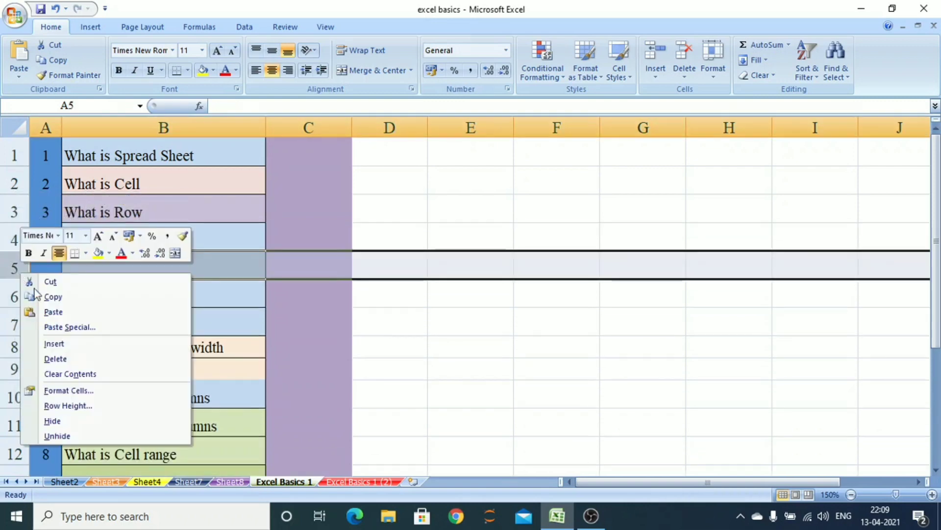
left_click(77, 360)
right_click(7, 268)
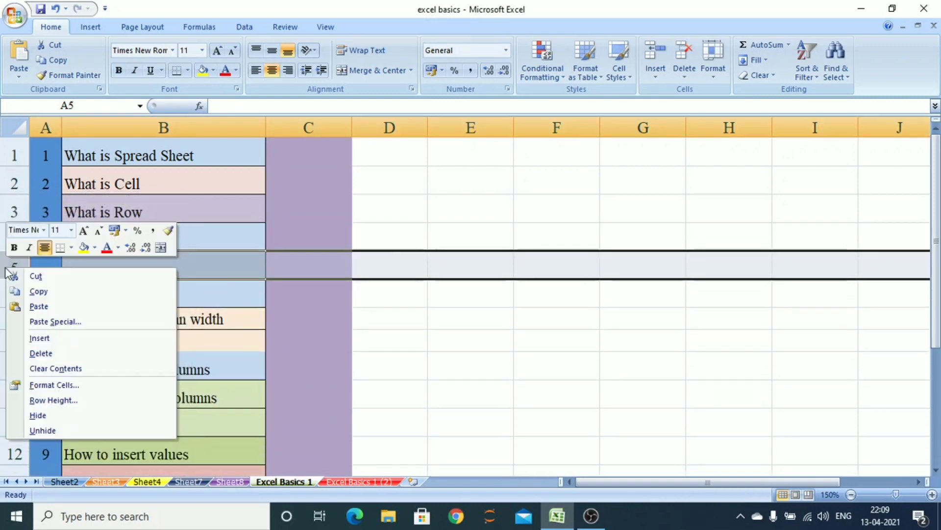
left_click(54, 353)
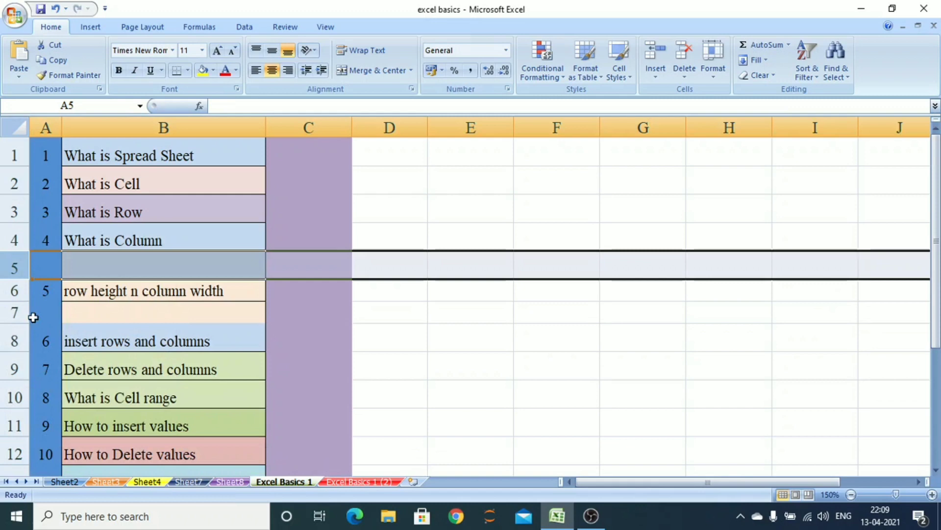
right_click(14, 268)
left_click(50, 353)
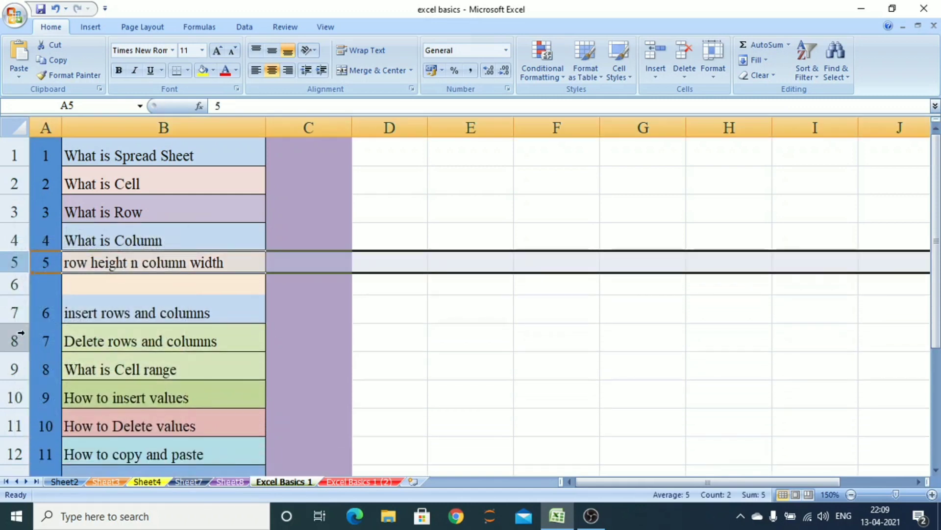
right_click(7, 288)
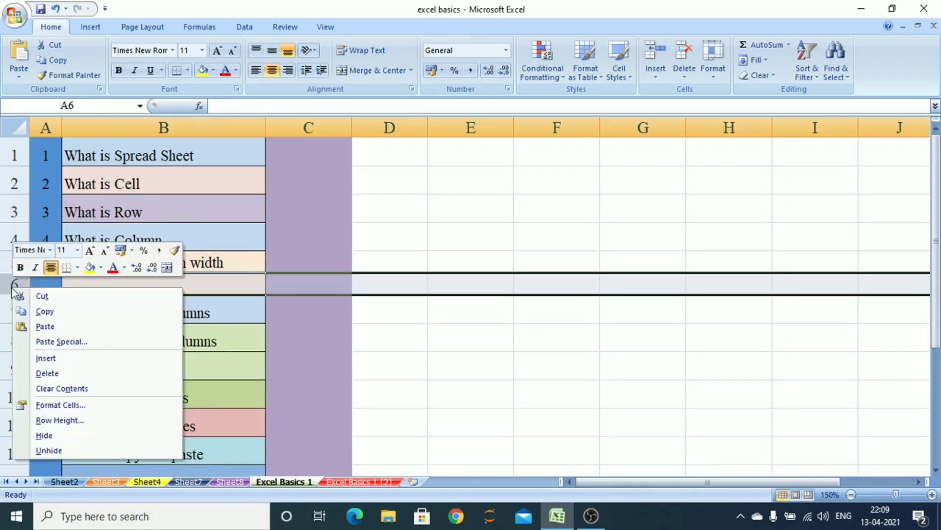
left_click(68, 373)
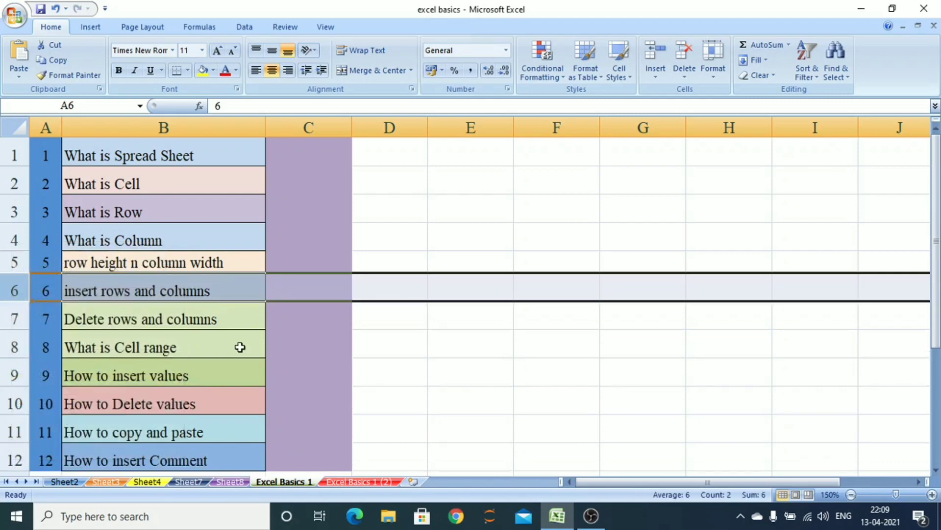
Insert a sheet row above the insert rows and columns row using the Insert command
left_click(406, 293)
left_click(654, 74)
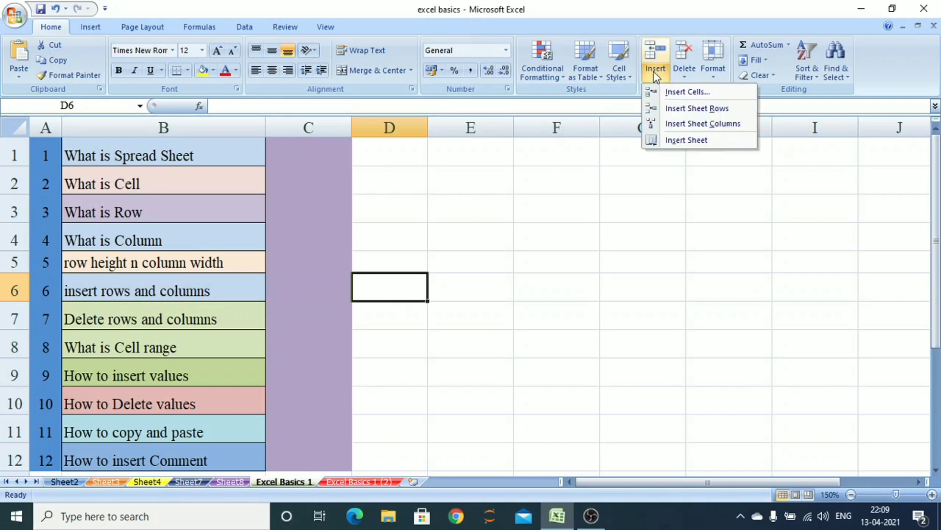
left_click(707, 109)
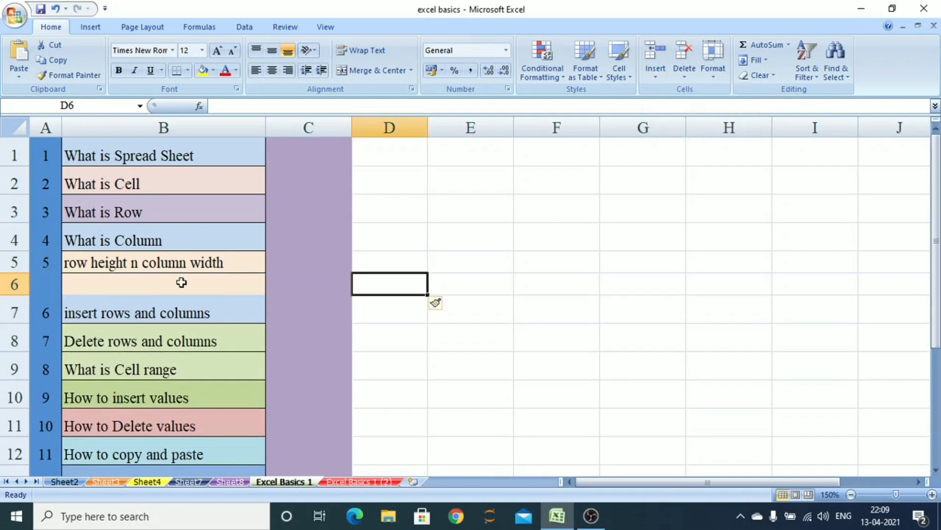
Insert a sheet column before column C using the Insert command
left_click(309, 127)
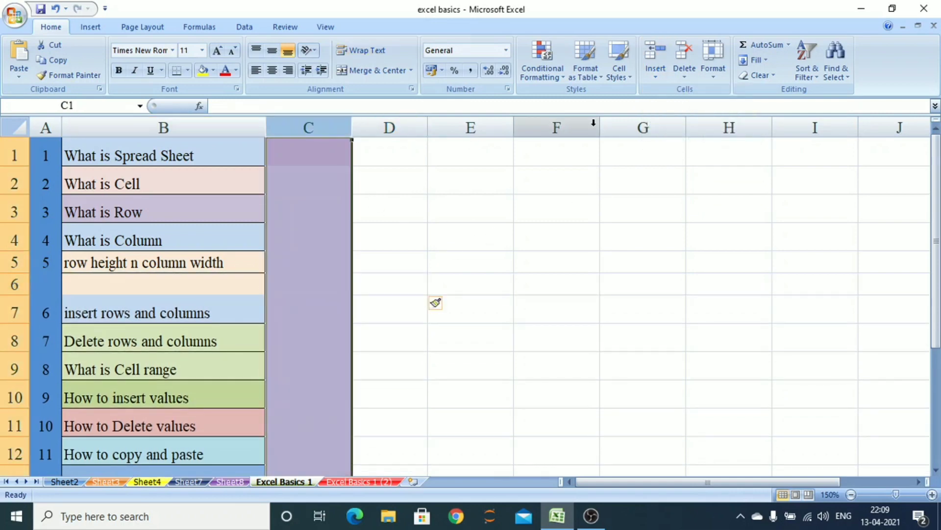
left_click(655, 72)
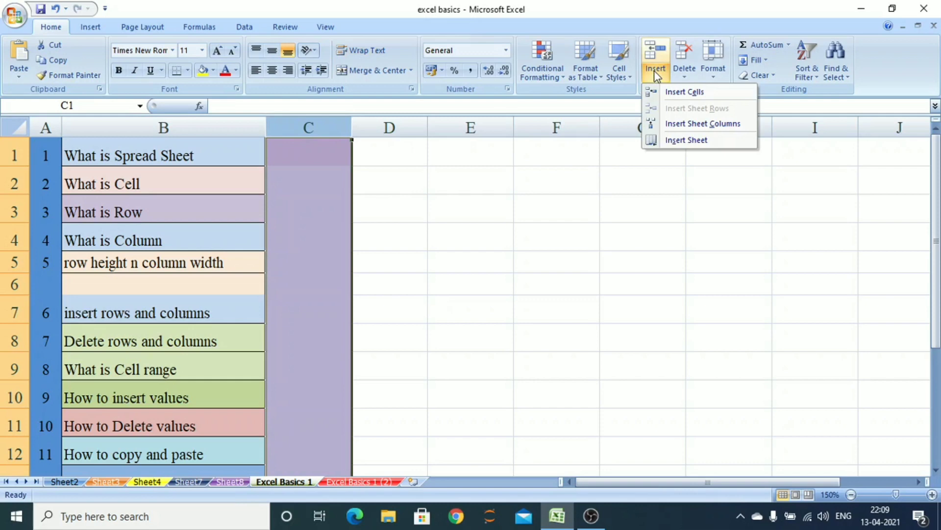
left_click(686, 127)
Delete the inserted column C using the Delete command
left_click(374, 225)
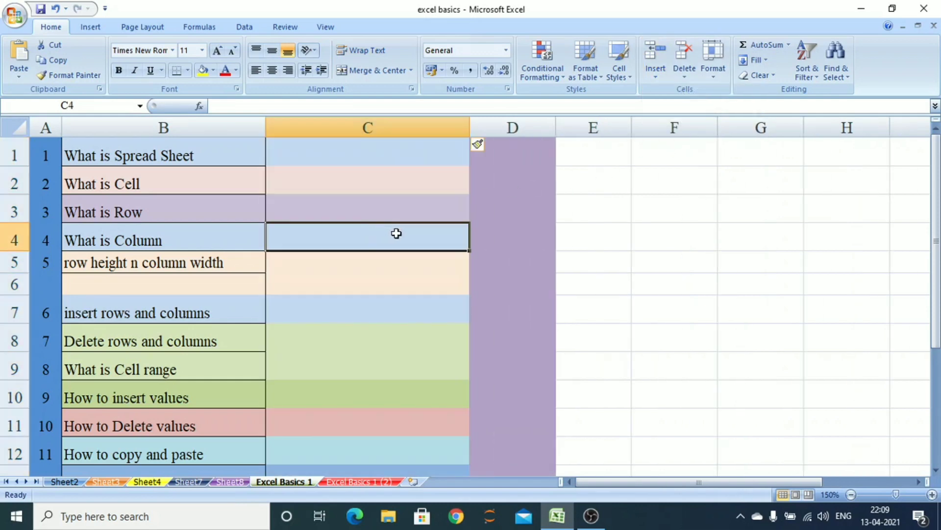
left_click(682, 73)
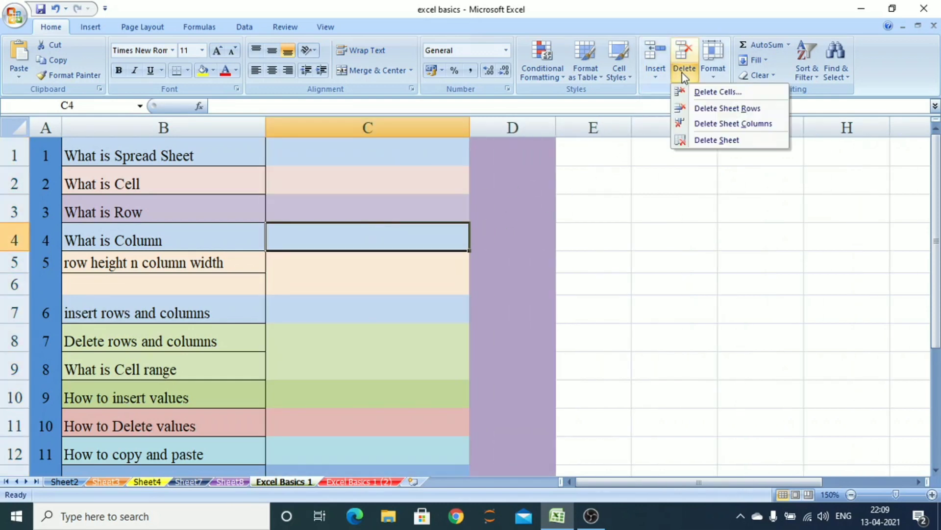
left_click(723, 124)
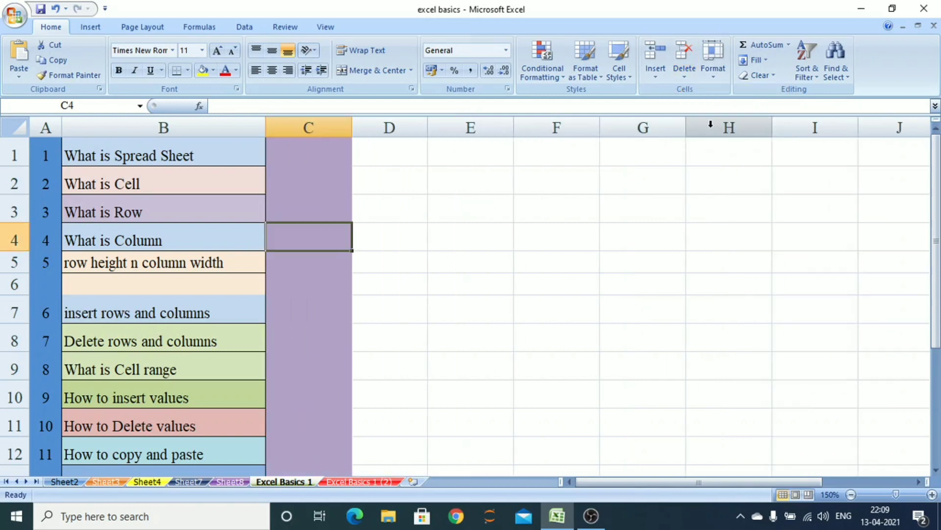
Delete the blank row 6 using the Delete command
left_click(12, 284)
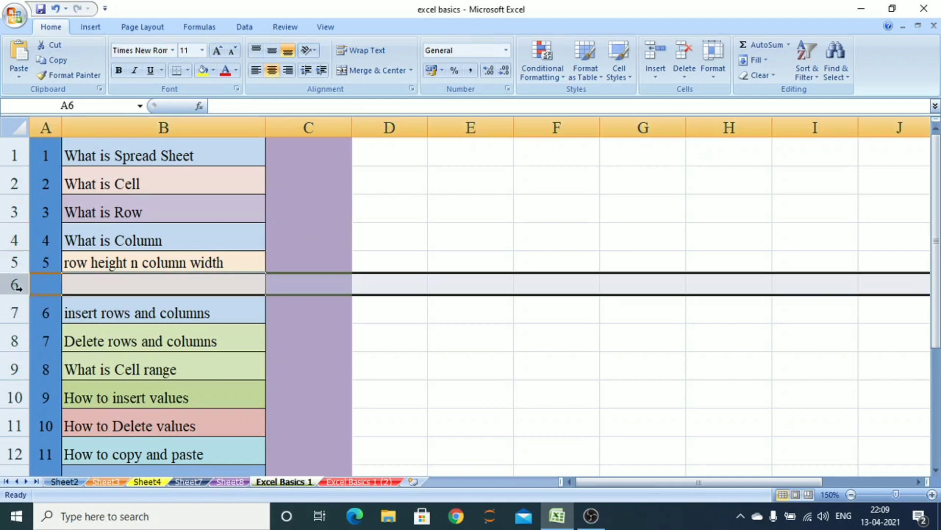
left_click(692, 75)
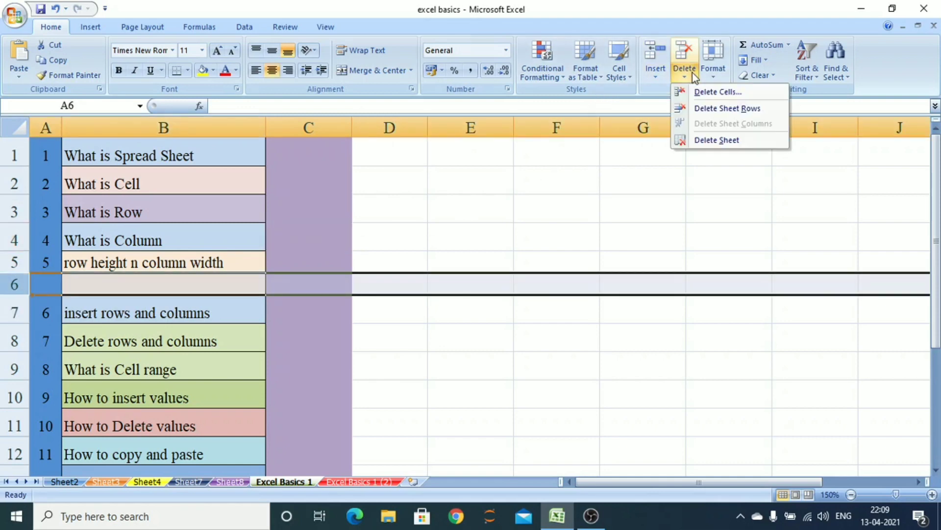
left_click(704, 109)
left_click(685, 78)
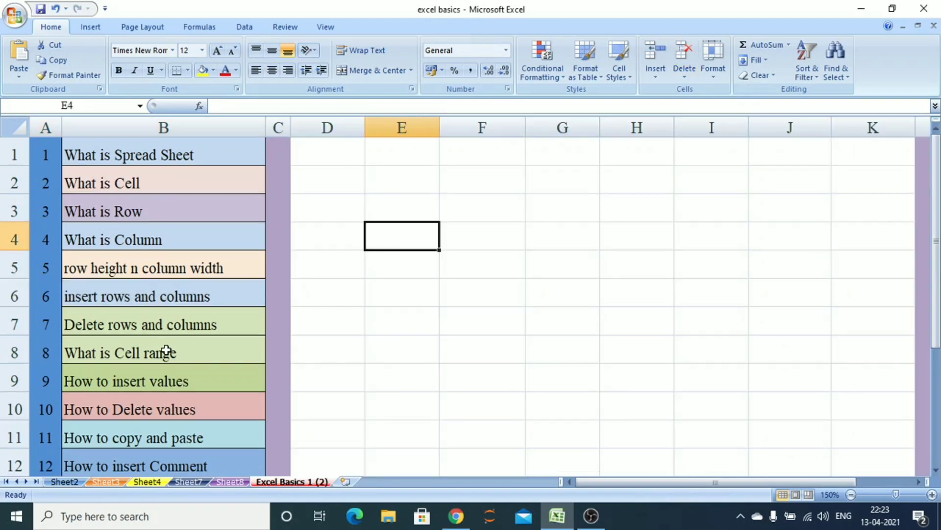
Enter 22 in cells E3, E4 and E5
left_click(177, 355)
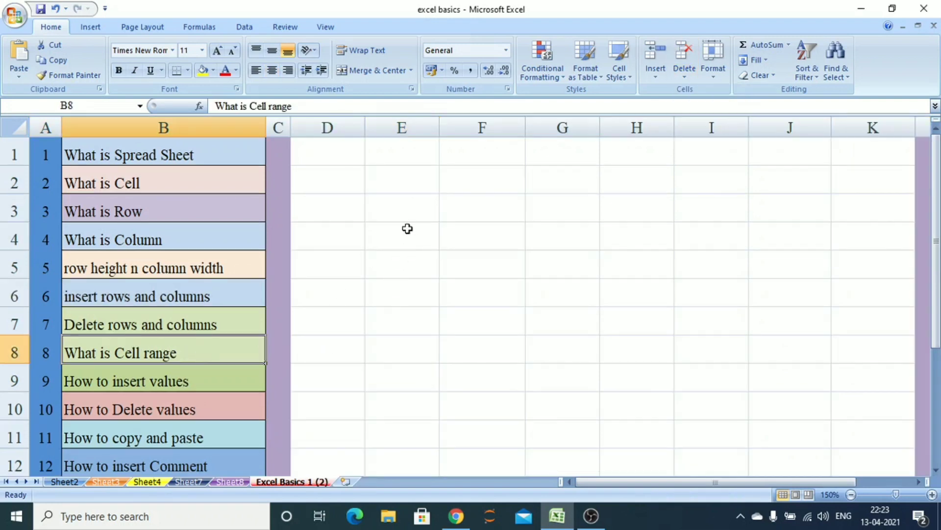
left_click(404, 203)
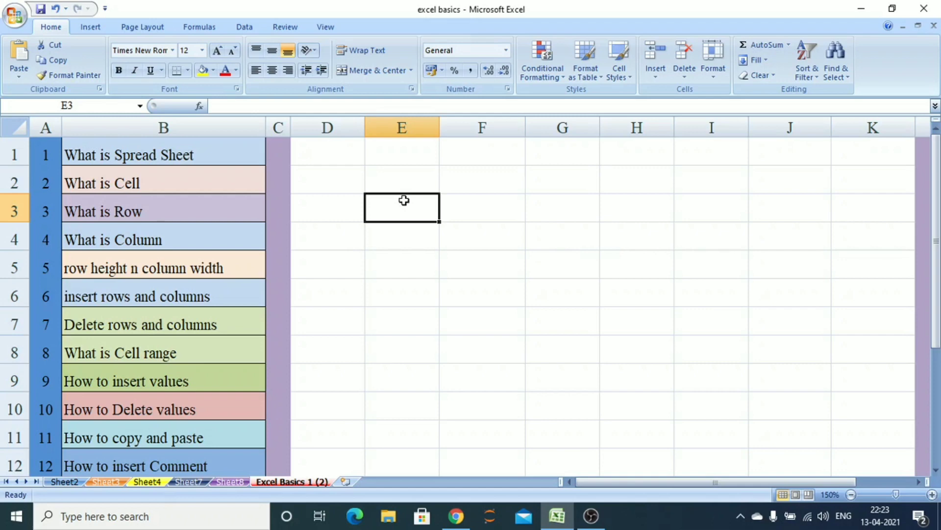
type("22")
key("Return")
type("22")
key("Return")
type("22")
key("Tab")
key("Up")
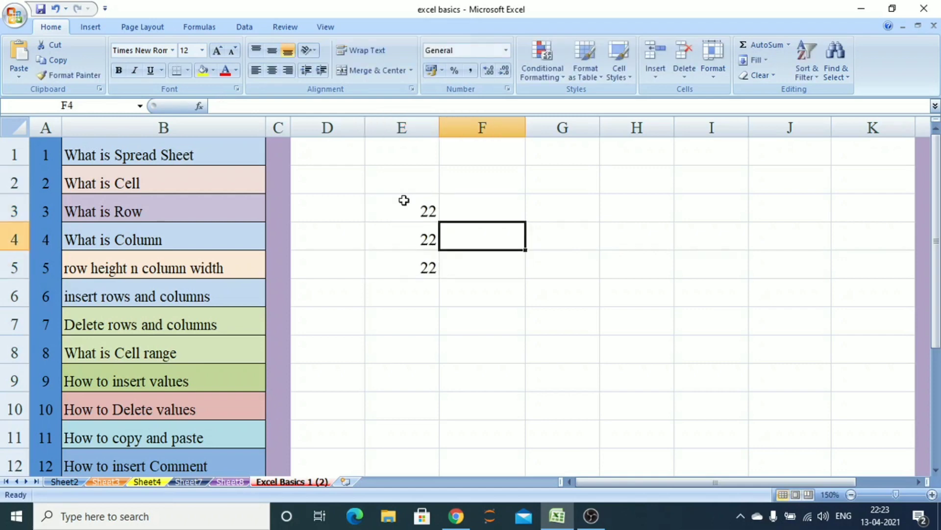
Enter 33 in cells F3, F4 and F5
key("Up")
type("33")
key("Return")
type("33")
key("Return")
type("33")
key("Return")
key("Right")
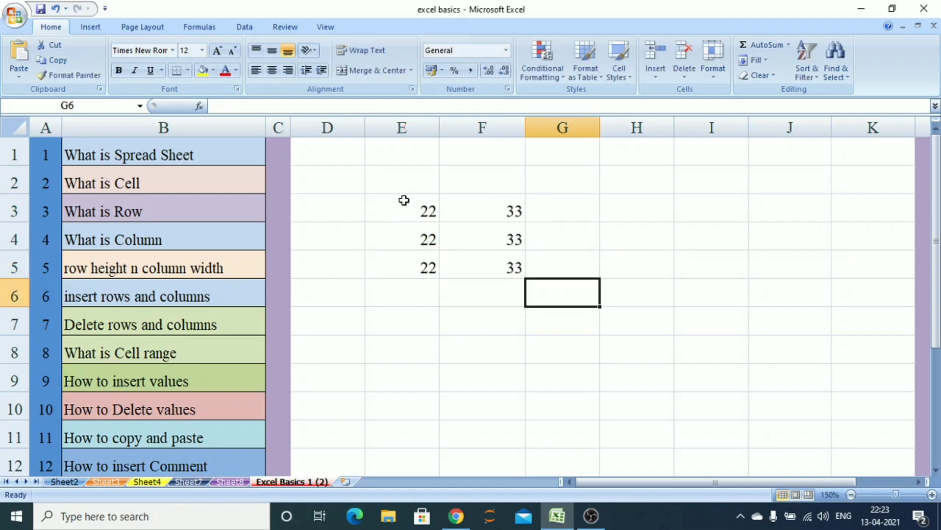
Enter 44 in cells G3, G4 and G5
key("Up")
key("Up")
type("44")
key("Up")
type("44")
key("Return")
key("Return")
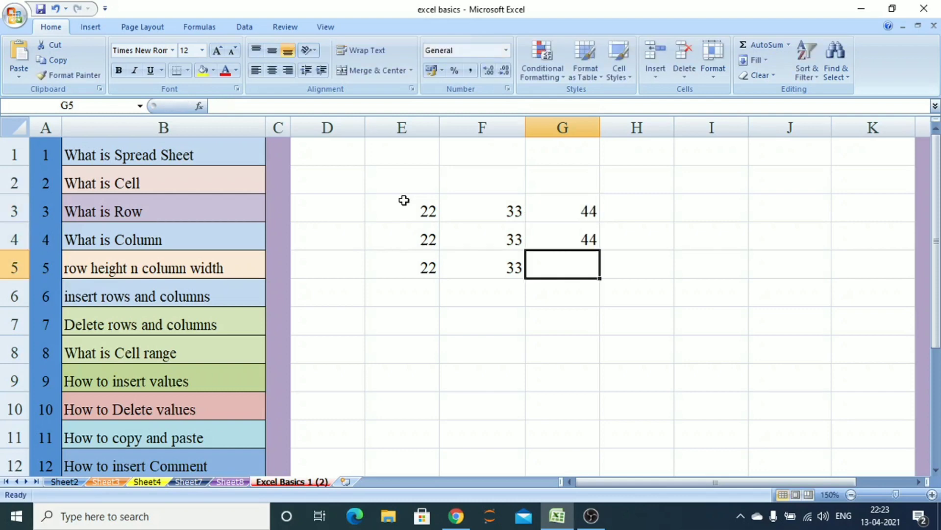
type("44")
key("Return")
key("Return")
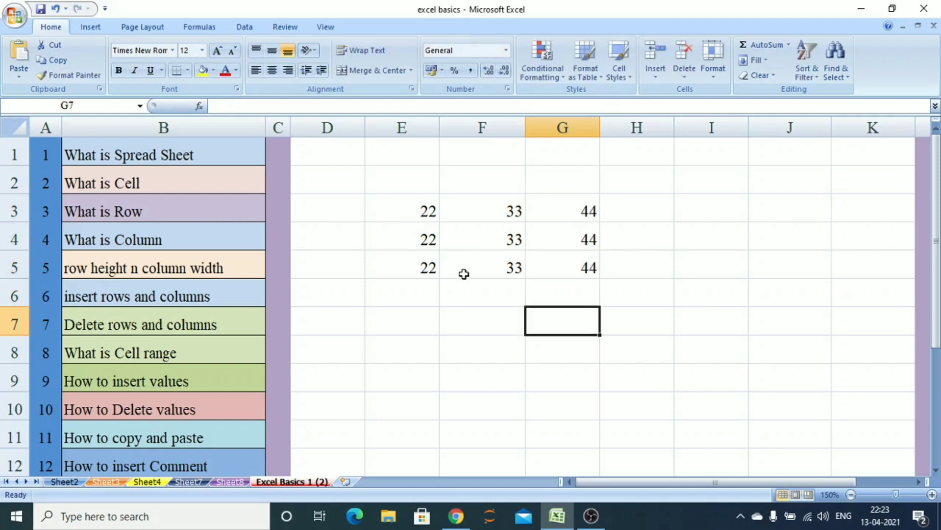
Enter the formula =sum(E3:G5) in cell G7
type("=sum(")
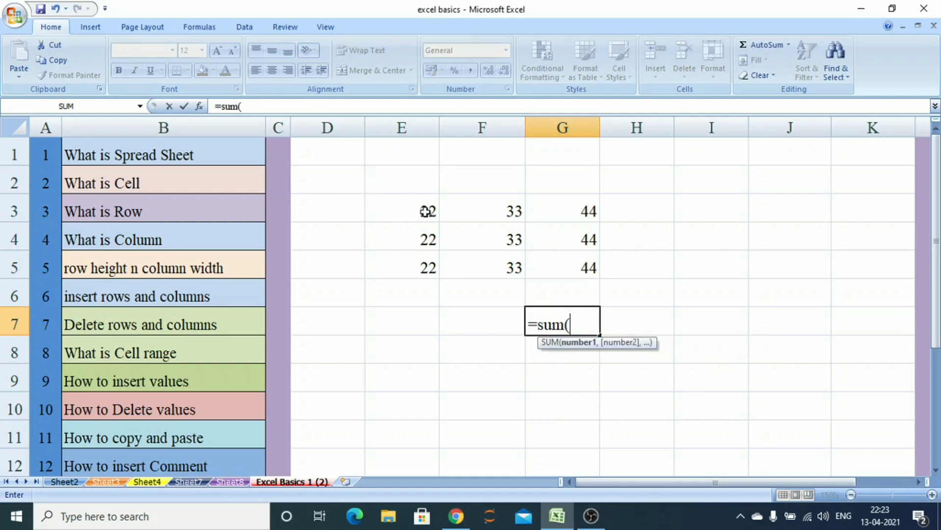
left_click_drag(423, 210, 566, 269)
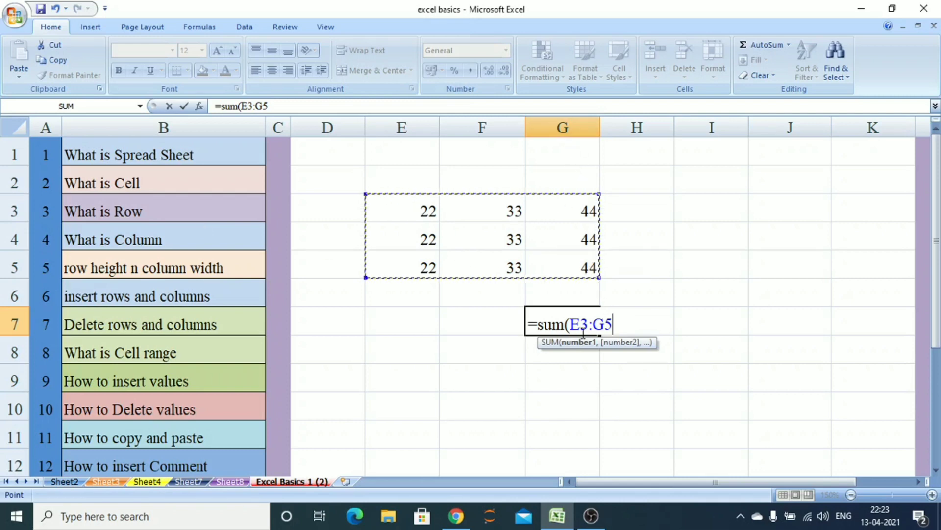
type(")")
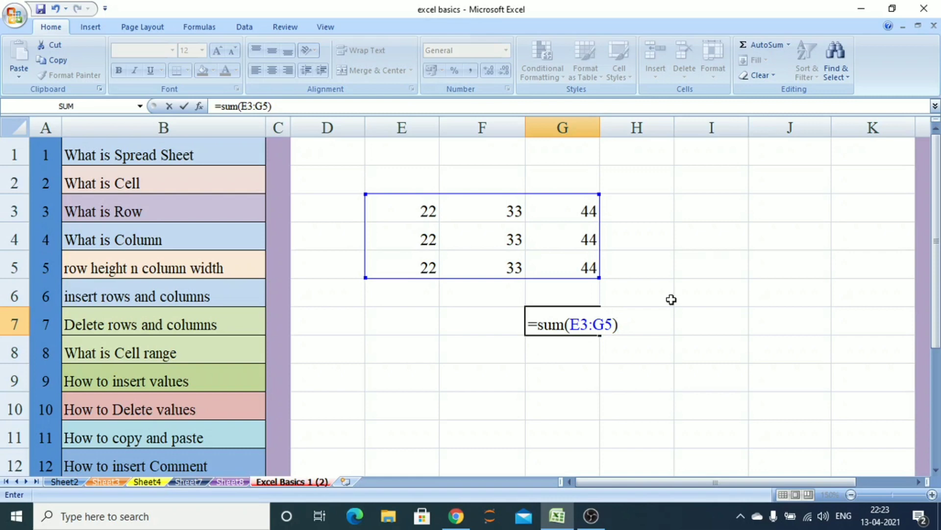
key("Return")
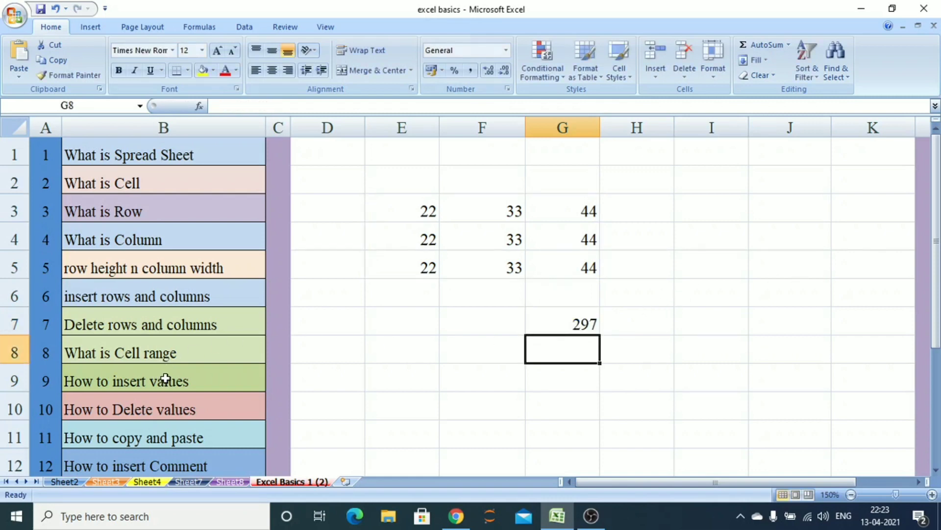
Enter a sample name in cell E9 and 20 in cell F9
left_click(182, 384)
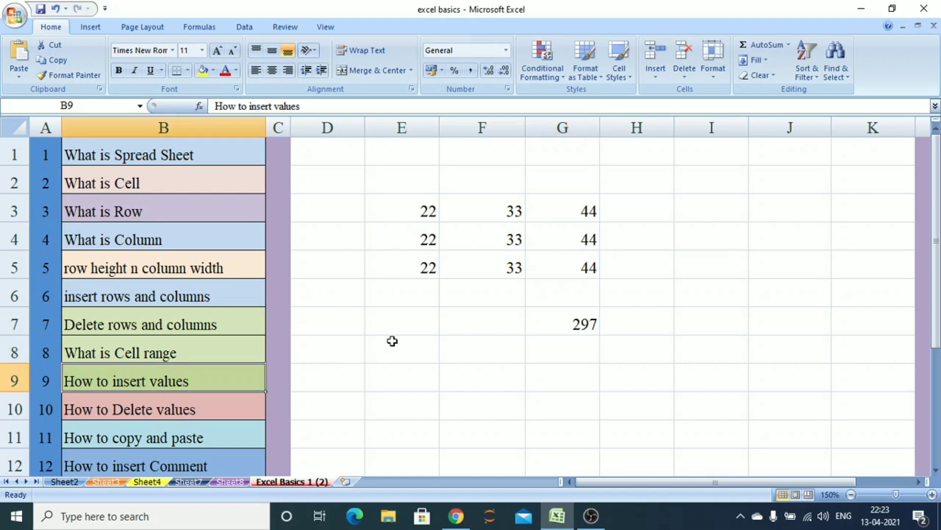
left_click(405, 378)
type("sri")
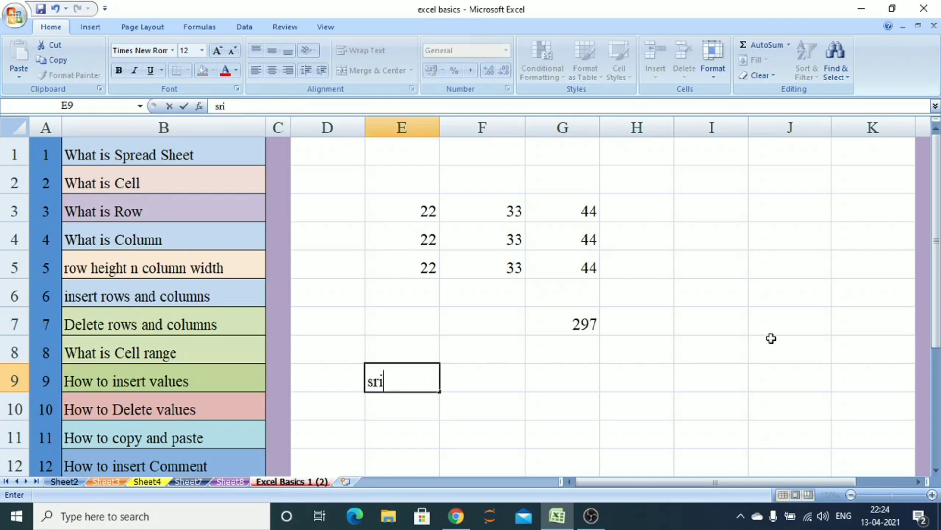
type("ram")
key("Tab")
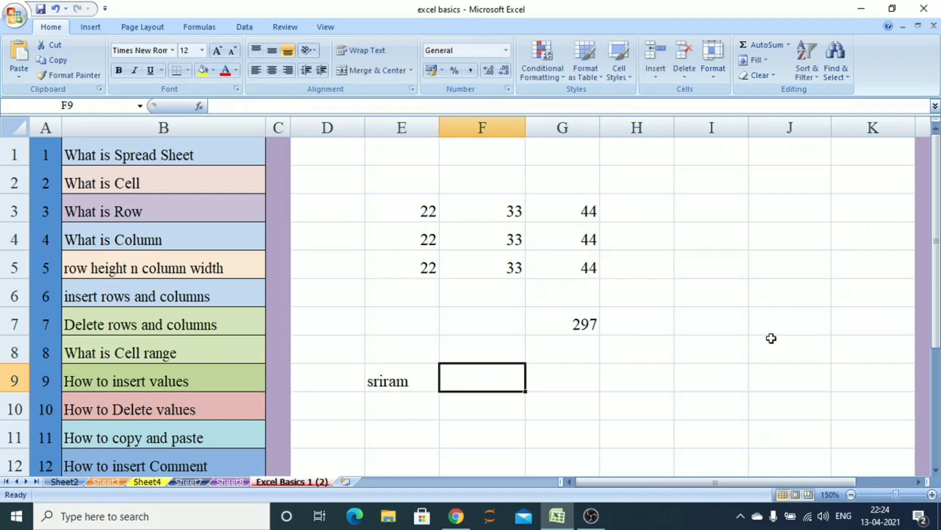
type("20")
key("Tab")
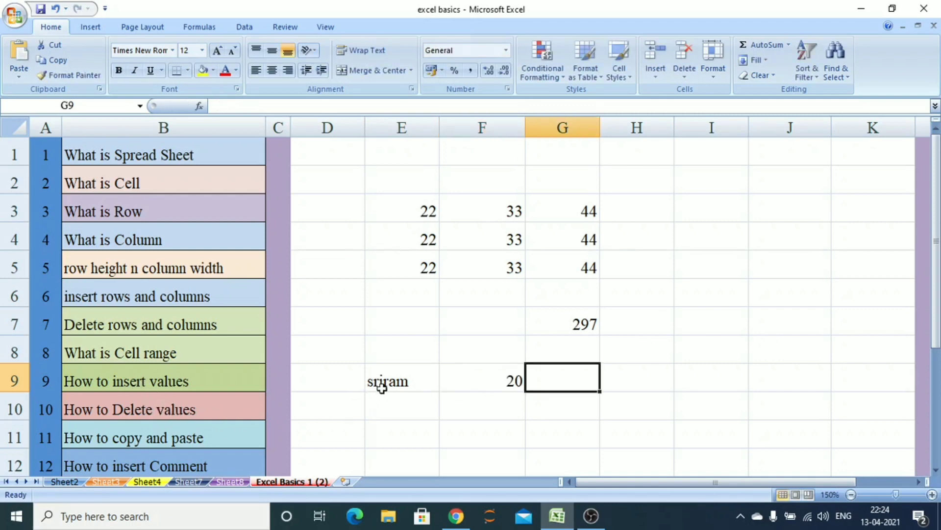
Delete the contents of cells E9 and F9
left_click(415, 379)
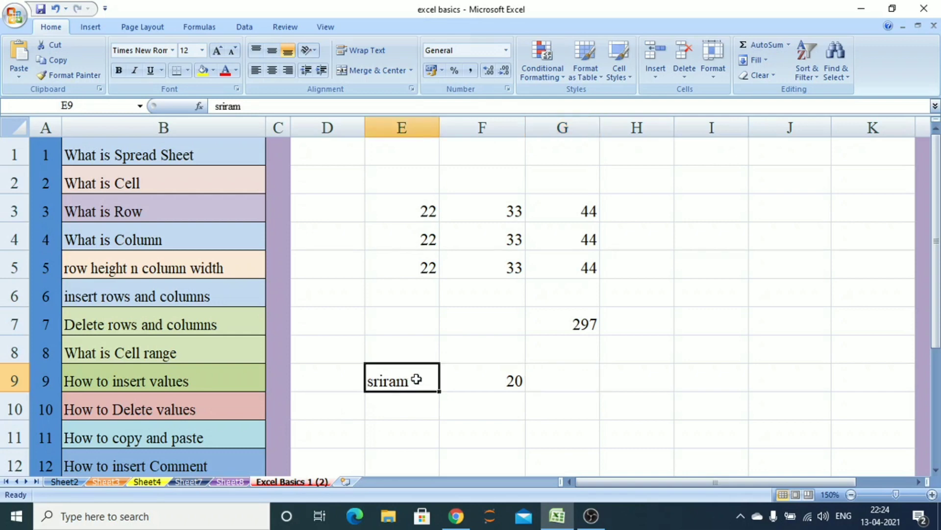
key("Delete")
left_click(500, 381)
key("Delete")
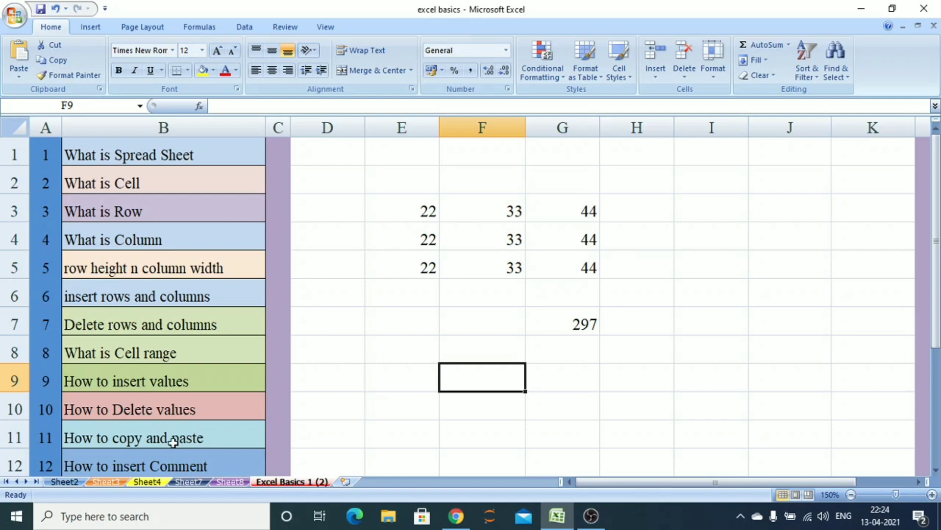
Copy the range E3:G5 and paste it starting at cell E8
left_click_drag(411, 195, 570, 257)
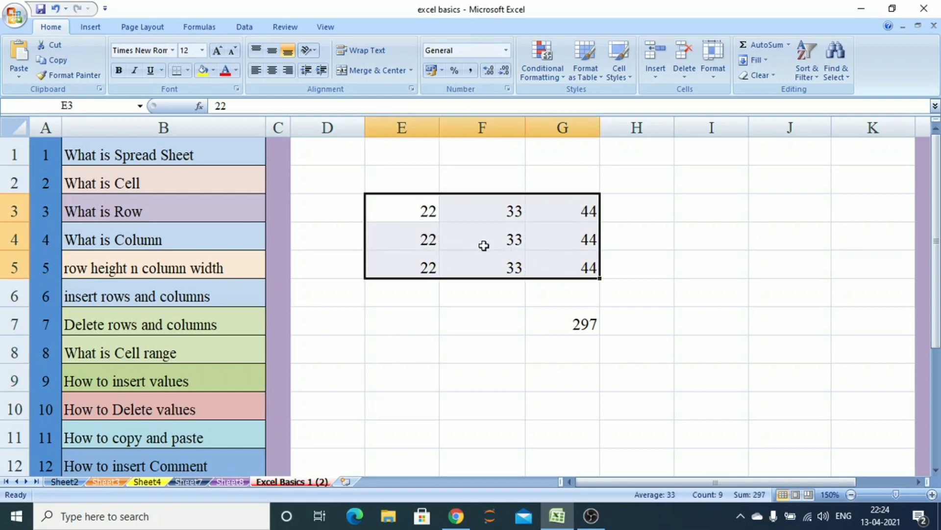
left_click(58, 60)
left_click(411, 351)
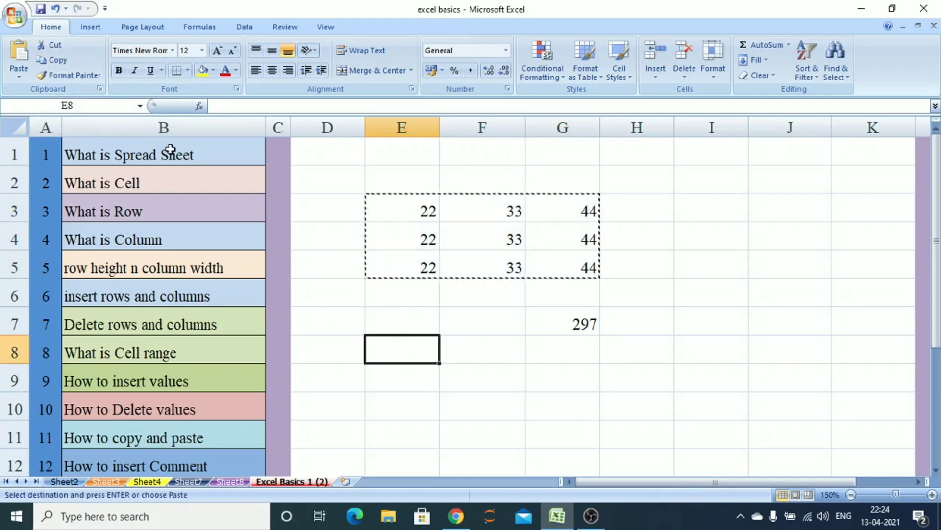
left_click(18, 58)
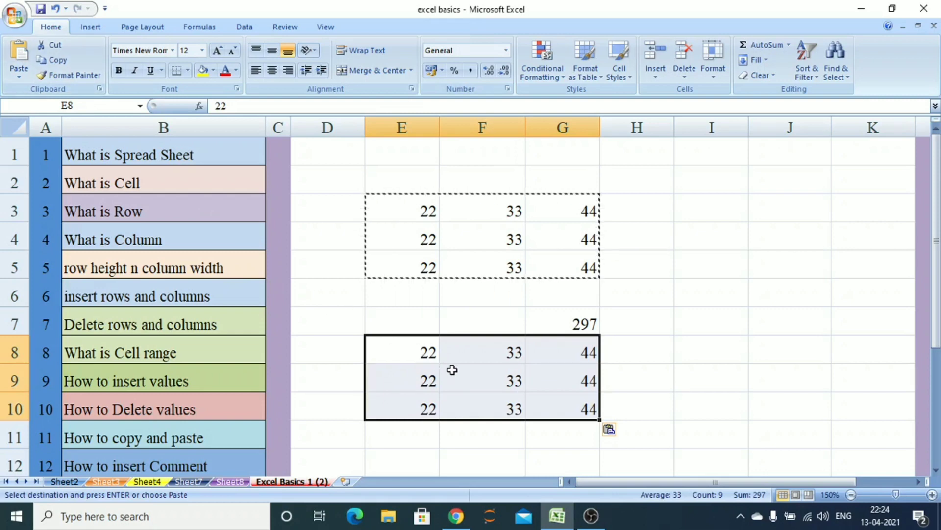
key("Escape")
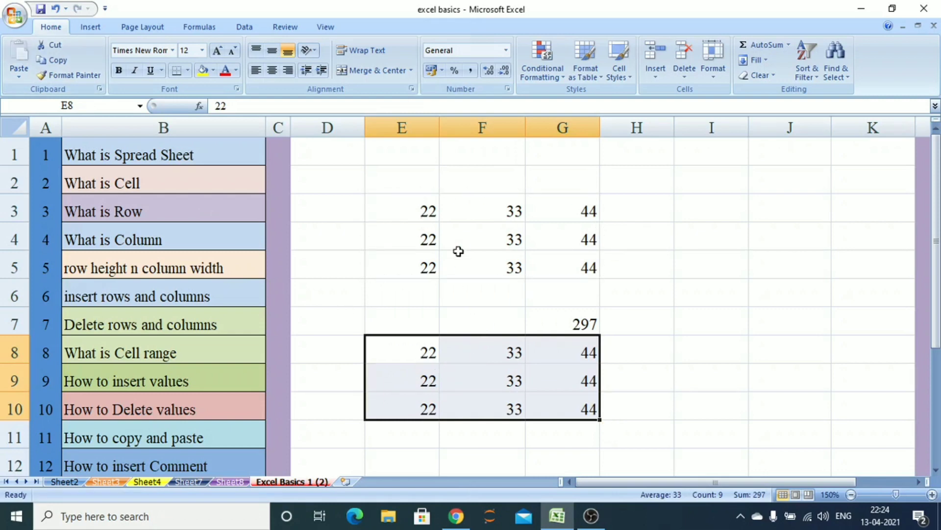
Copy the range E3:G5 again and paste it starting at cell I3
left_click(686, 216)
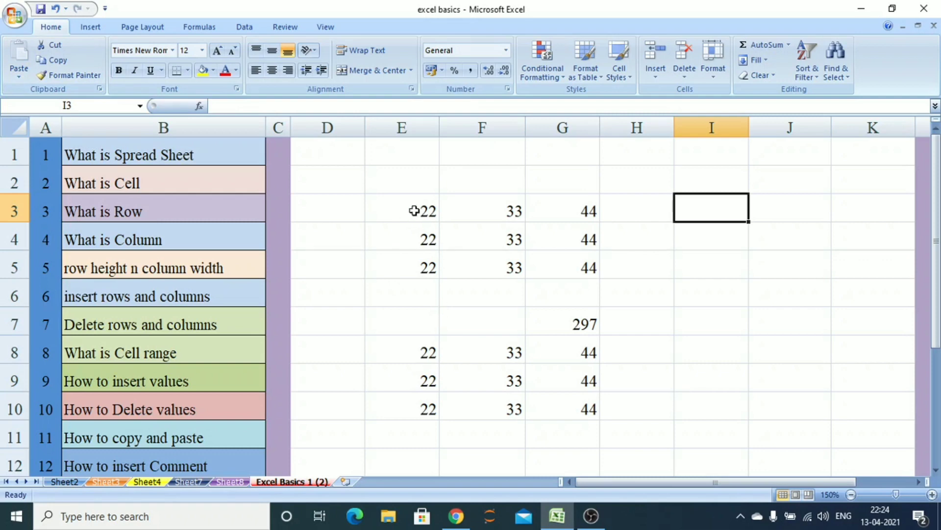
left_click_drag(415, 211, 558, 267)
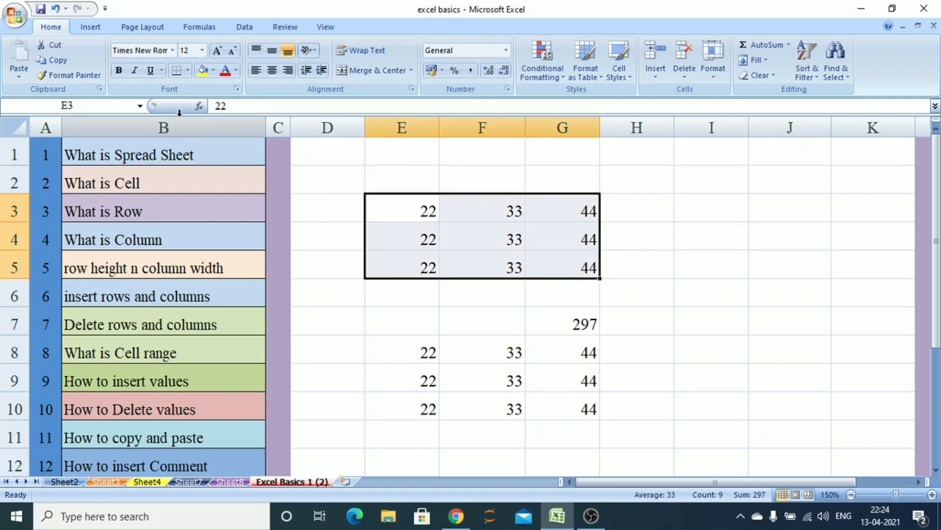
left_click(57, 60)
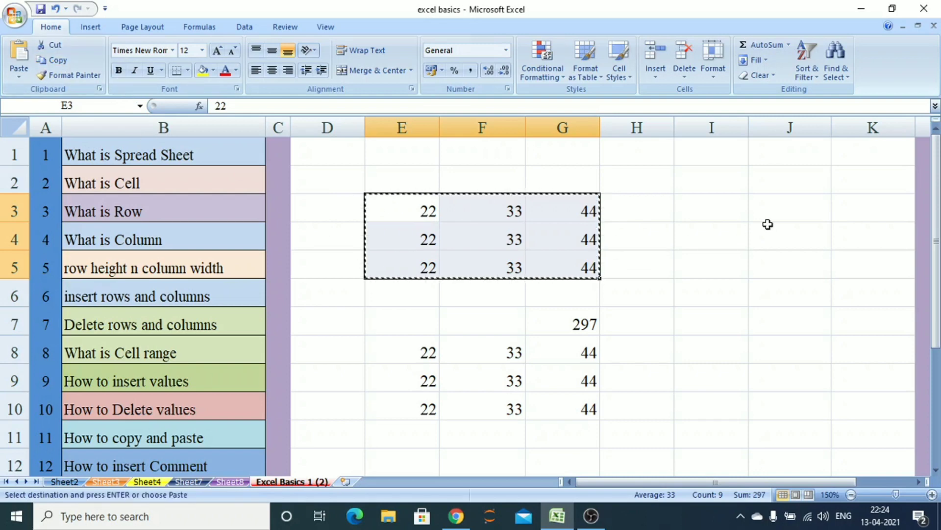
left_click(693, 213)
left_click(18, 56)
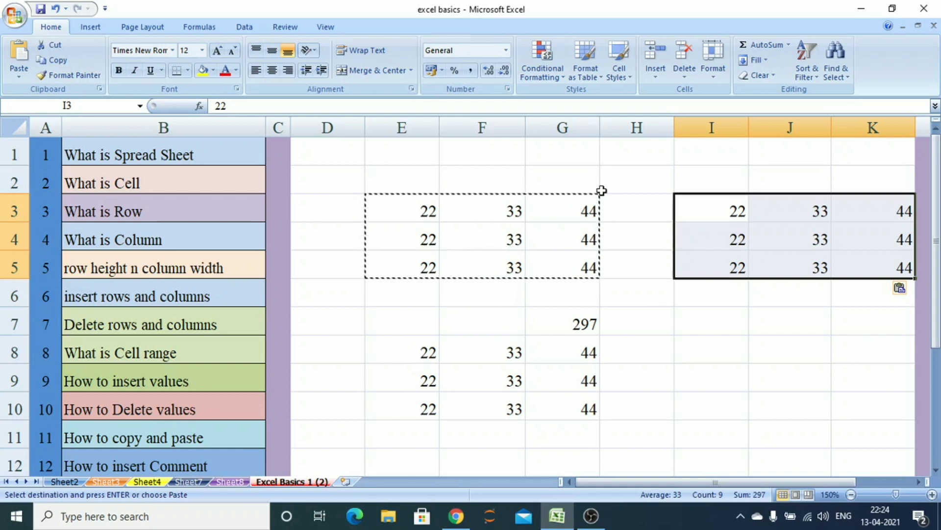
key("Escape")
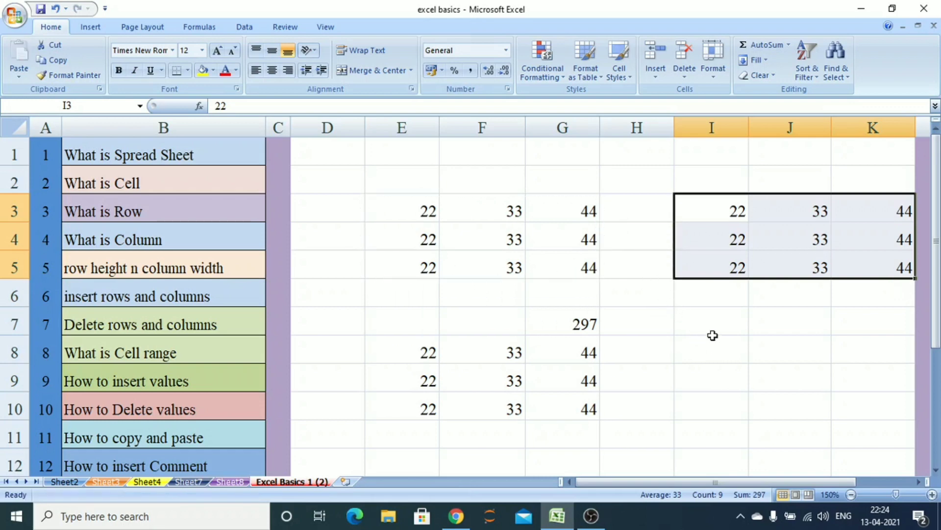
left_click(713, 335)
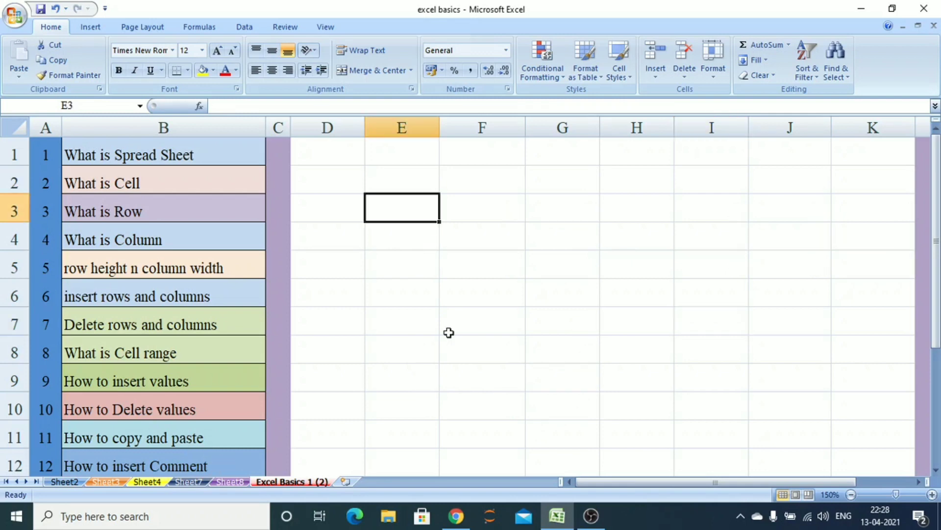
Enter B.Com in cell E3 of the cleared sheet
type("B.Com")
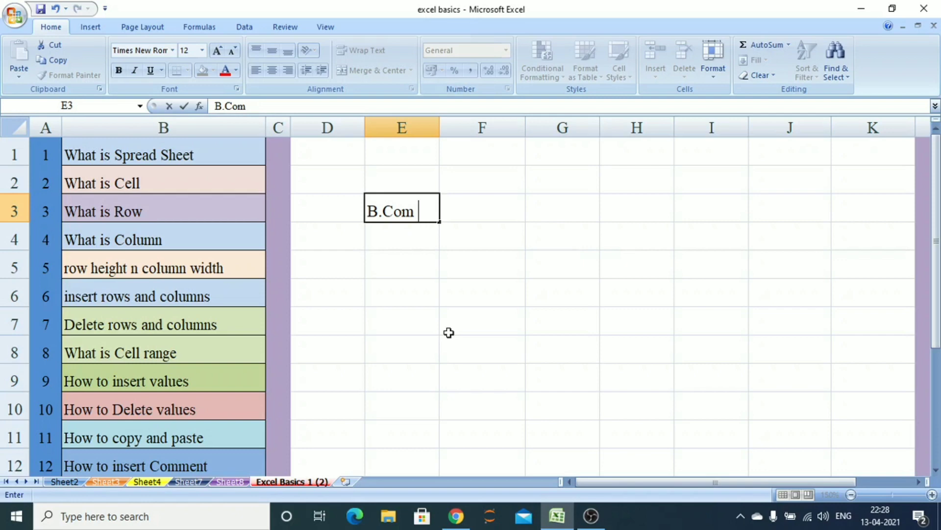
key("Return")
key("Up")
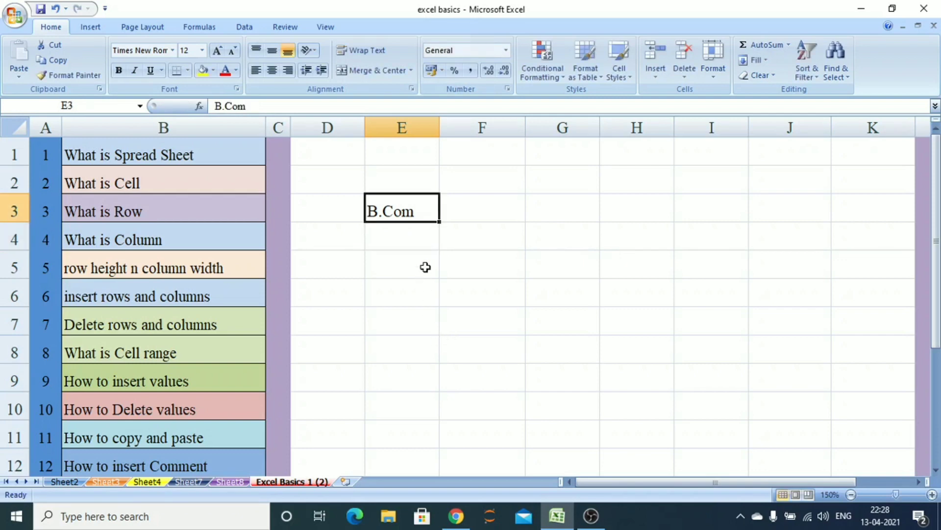
Insert a comment on cell E3, replacing the author label with the heading "Information Technology :"
right_click(426, 210)
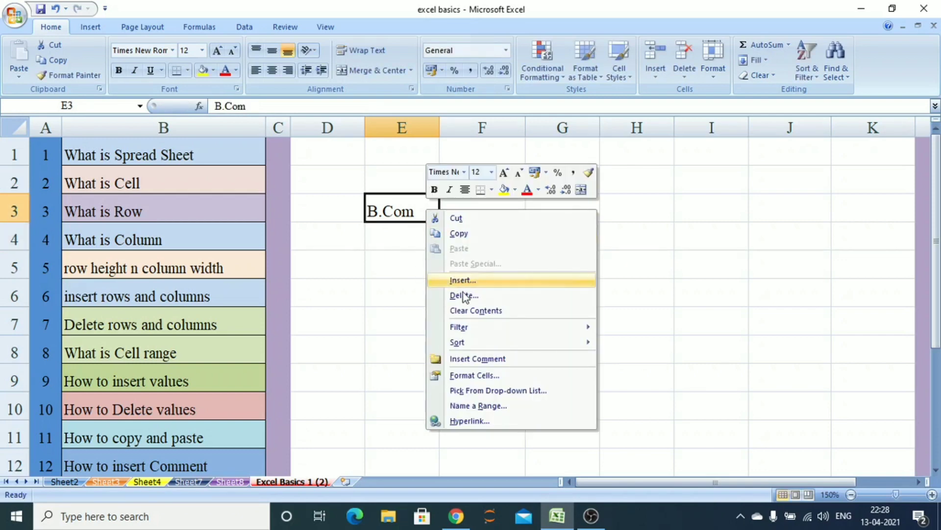
left_click(490, 362)
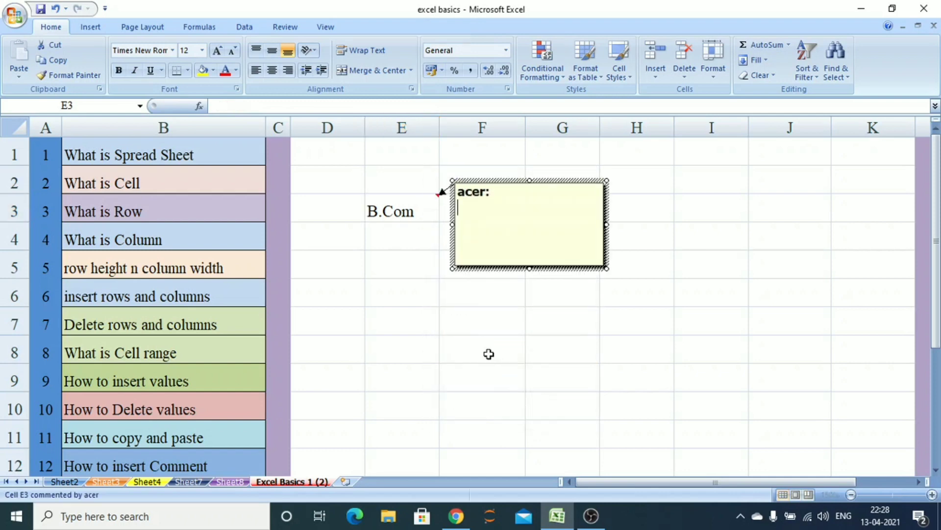
left_click_drag(492, 192, 434, 178)
key("BackSpace")
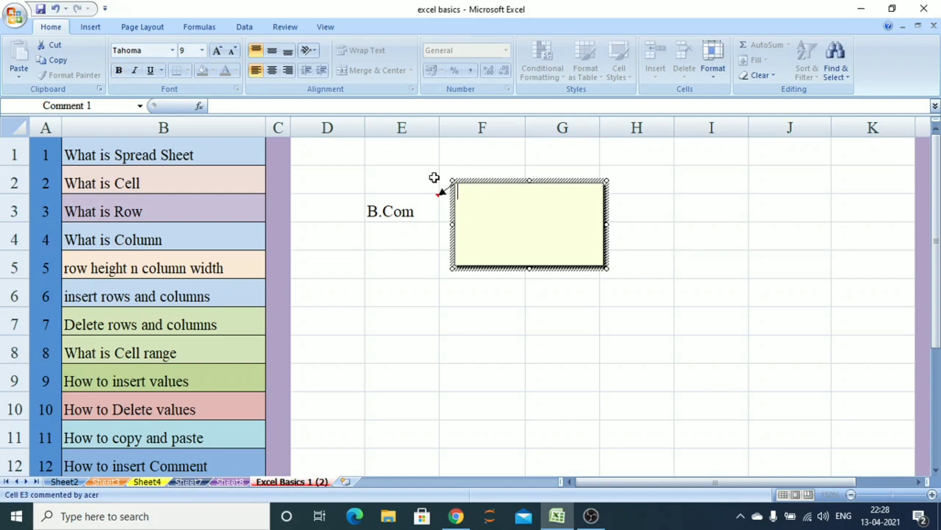
type("Information Technology")
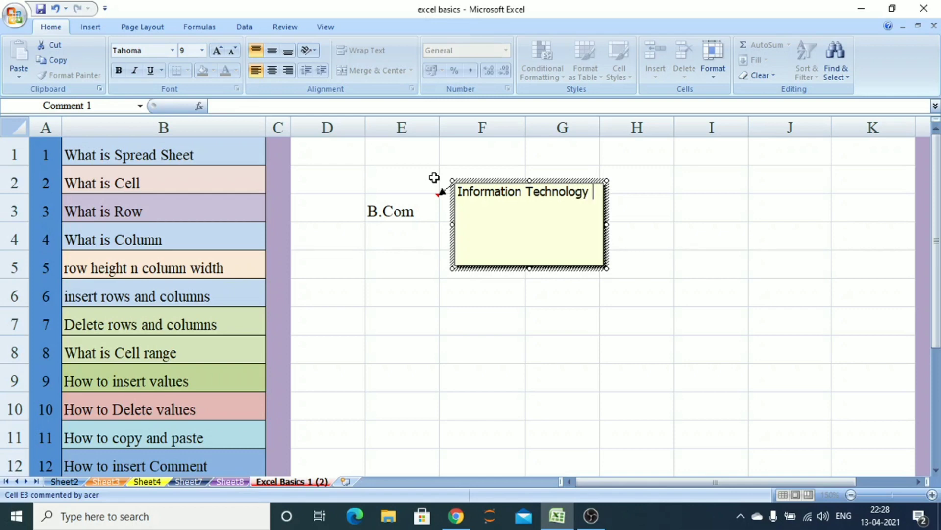
type(" :")
key("Return")
Add the lines "unit 1: Fundamentals", "Unit 2: Ms-Word" and "Unit 3: Ms-Excel" to the comment
type("unit 1: Fundamentals ")
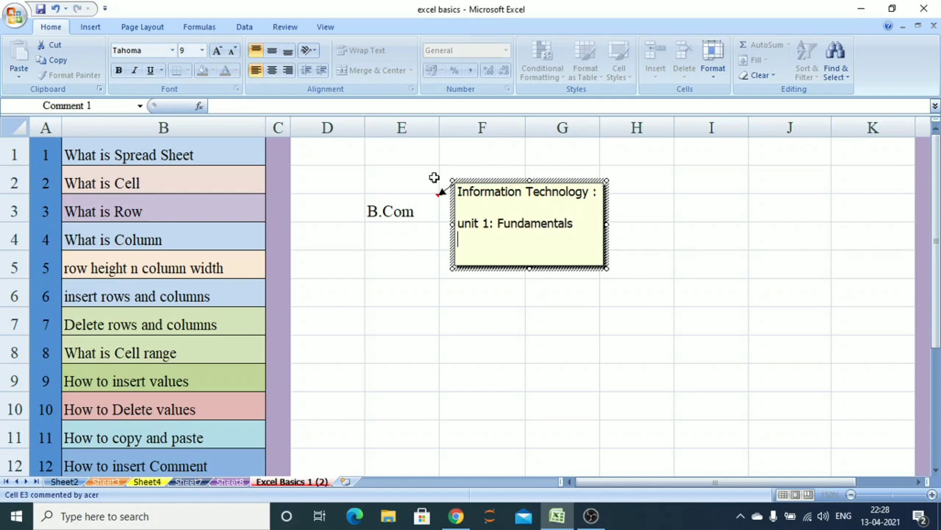
type("Unit 2: Ms-Word")
key("Return")
type("Un")
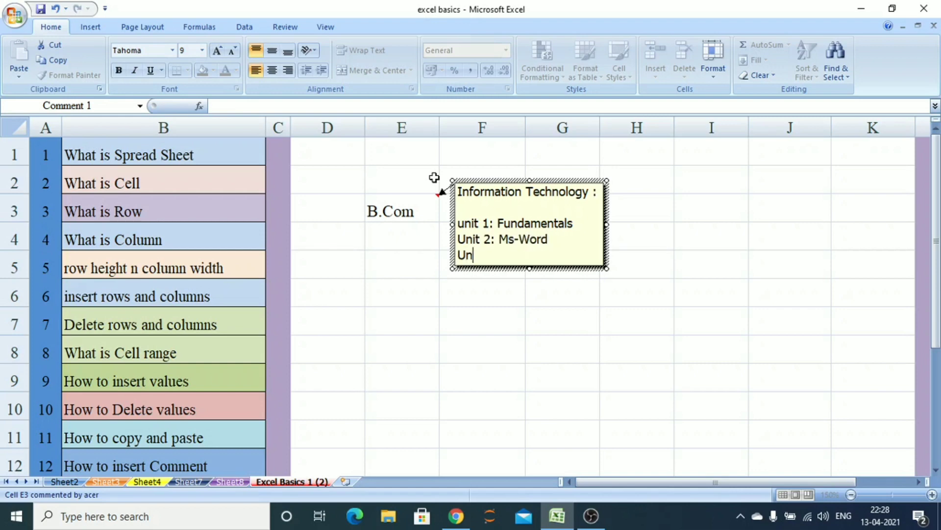
type("it3")
key("Right")
type(": Ms-Excel")
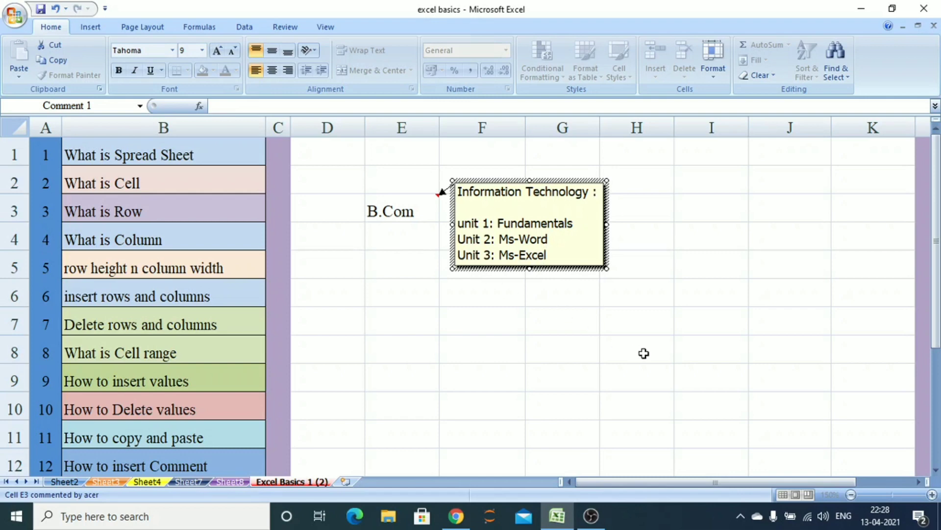
Delete the comment from cell E3
left_click(720, 353)
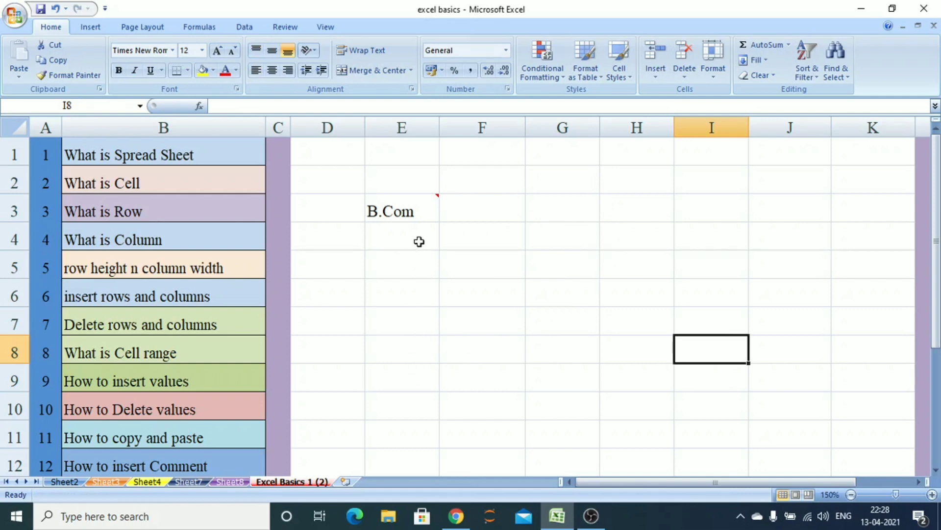
mouse_move(428, 209)
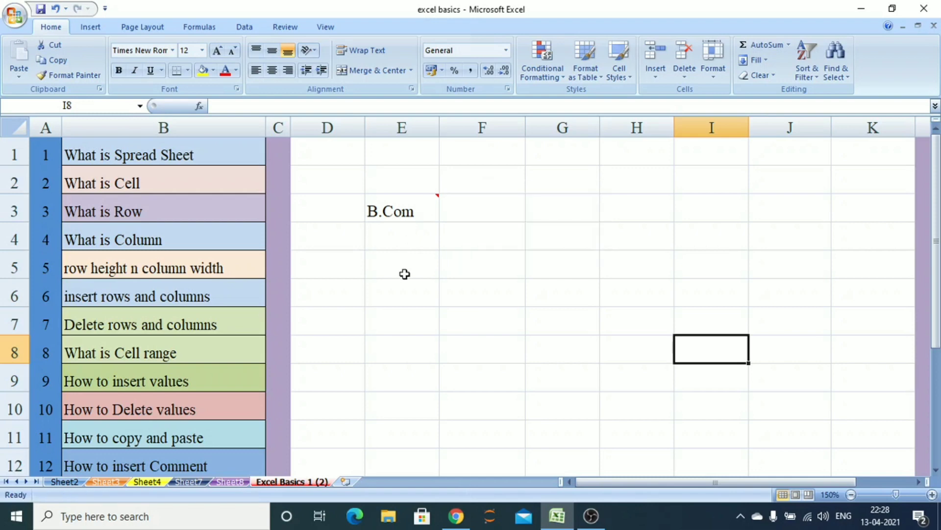
right_click(406, 210)
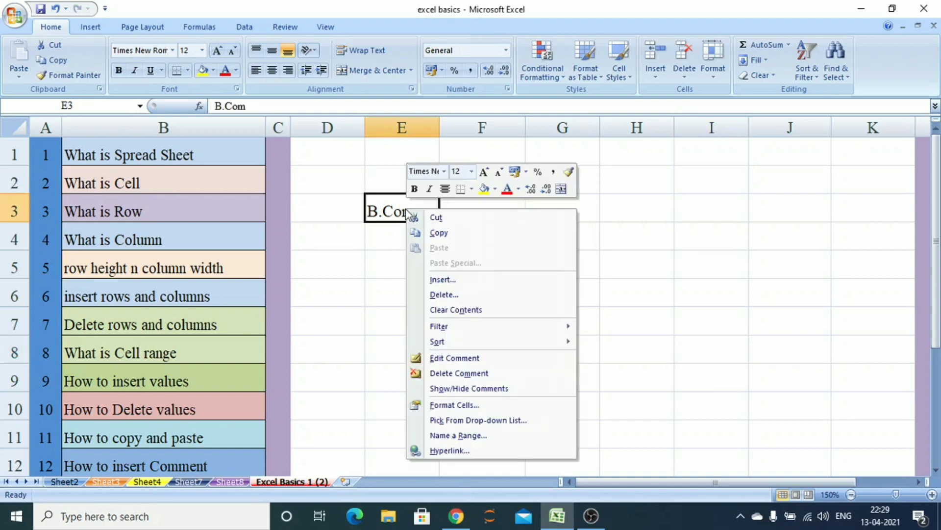
left_click(473, 375)
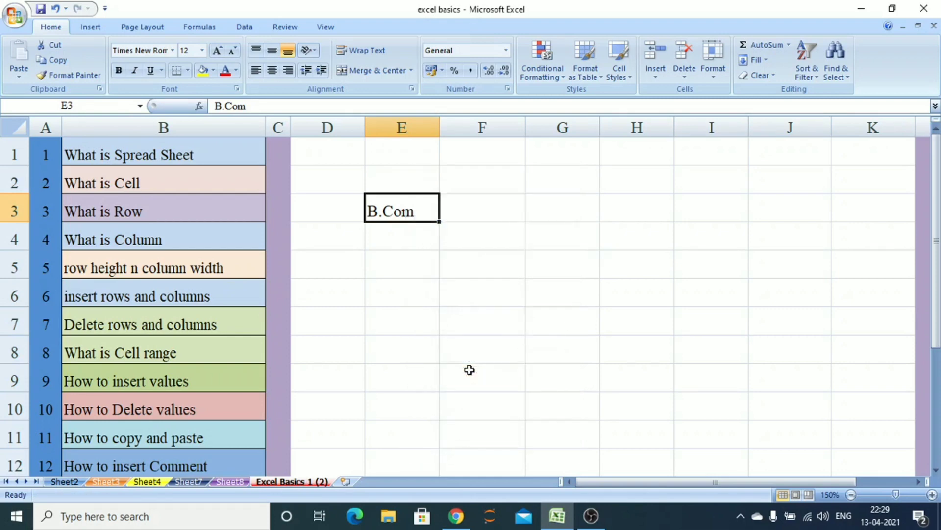
Select the topic list in cells B1:B12
left_click(394, 397)
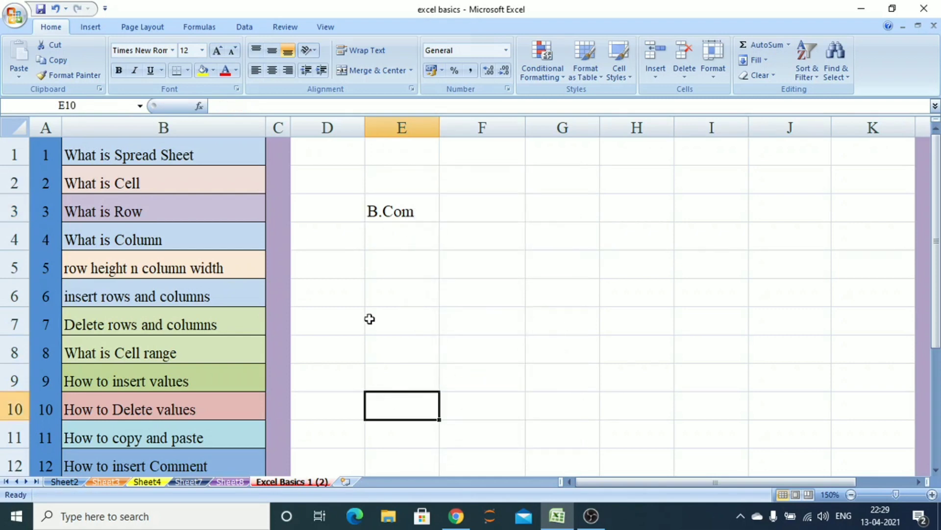
left_click(192, 153)
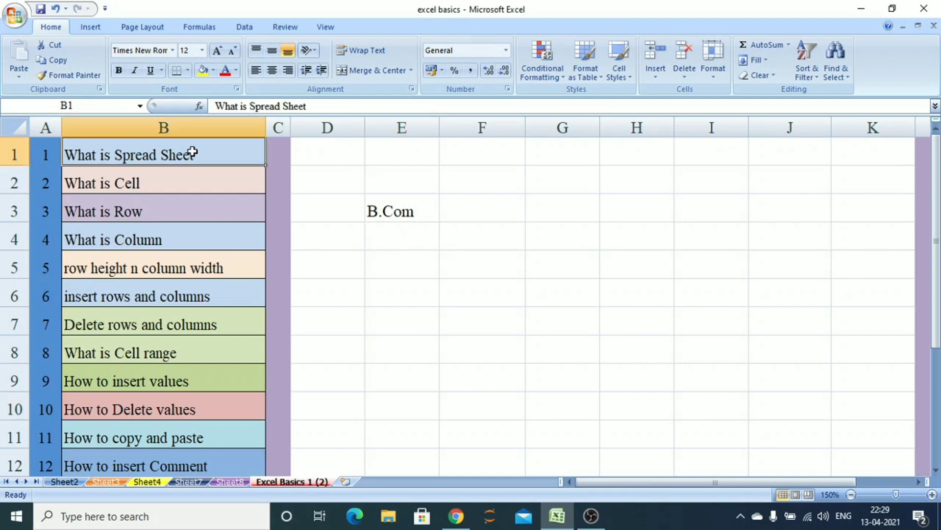
left_click_drag(192, 153, 181, 464)
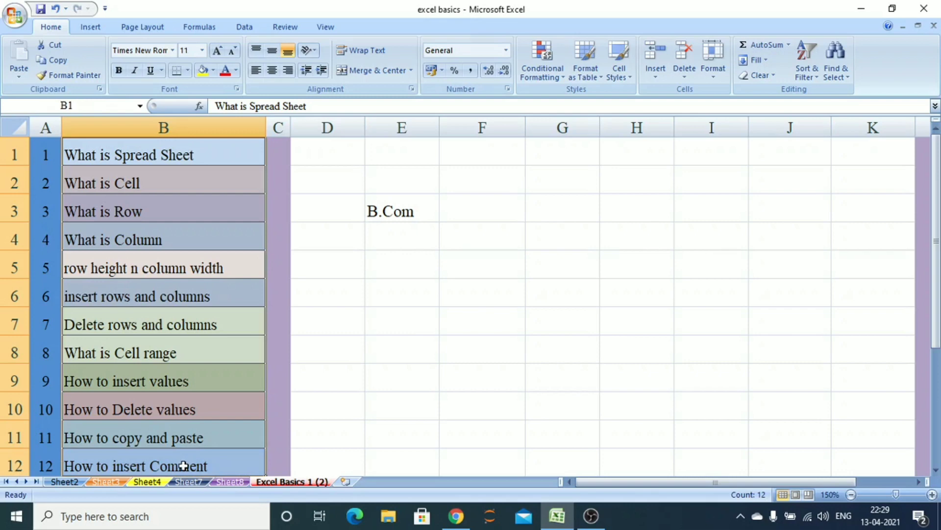